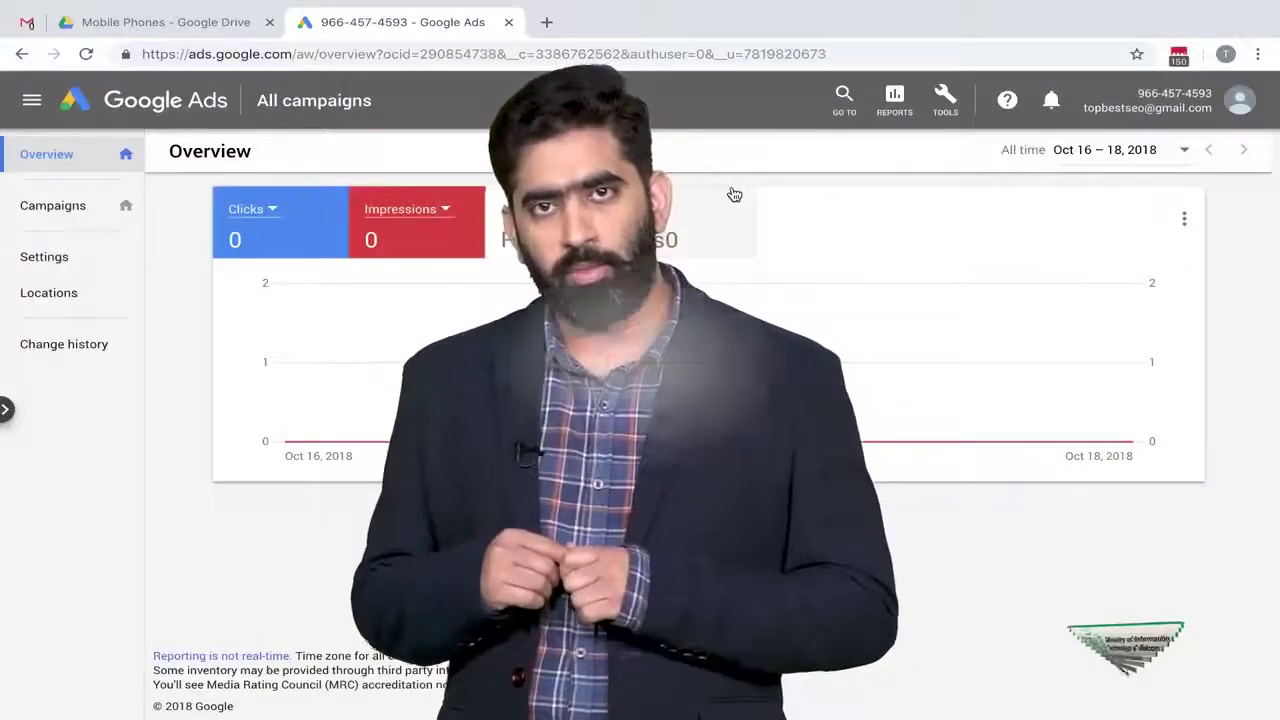
Step: Search Keyword Planner for new keyword ideas for 'gents garments'
left_click(957, 102)
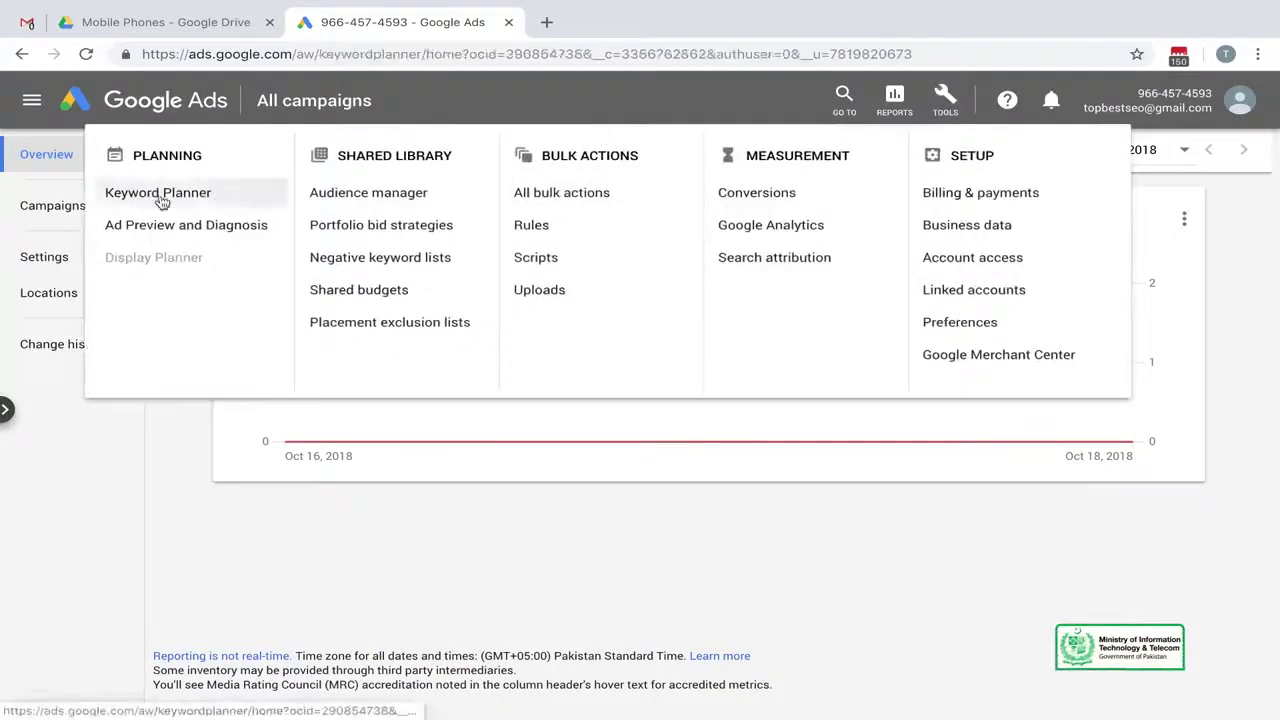
left_click(161, 203)
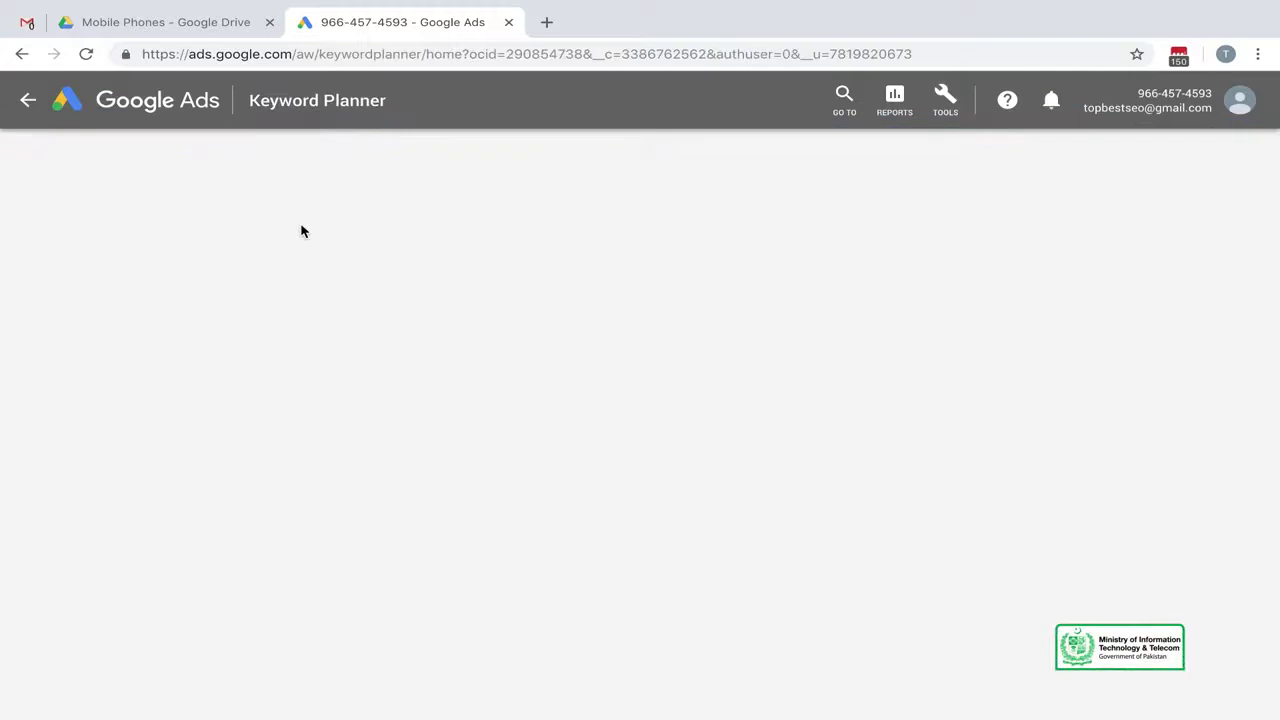
left_click(377, 276)
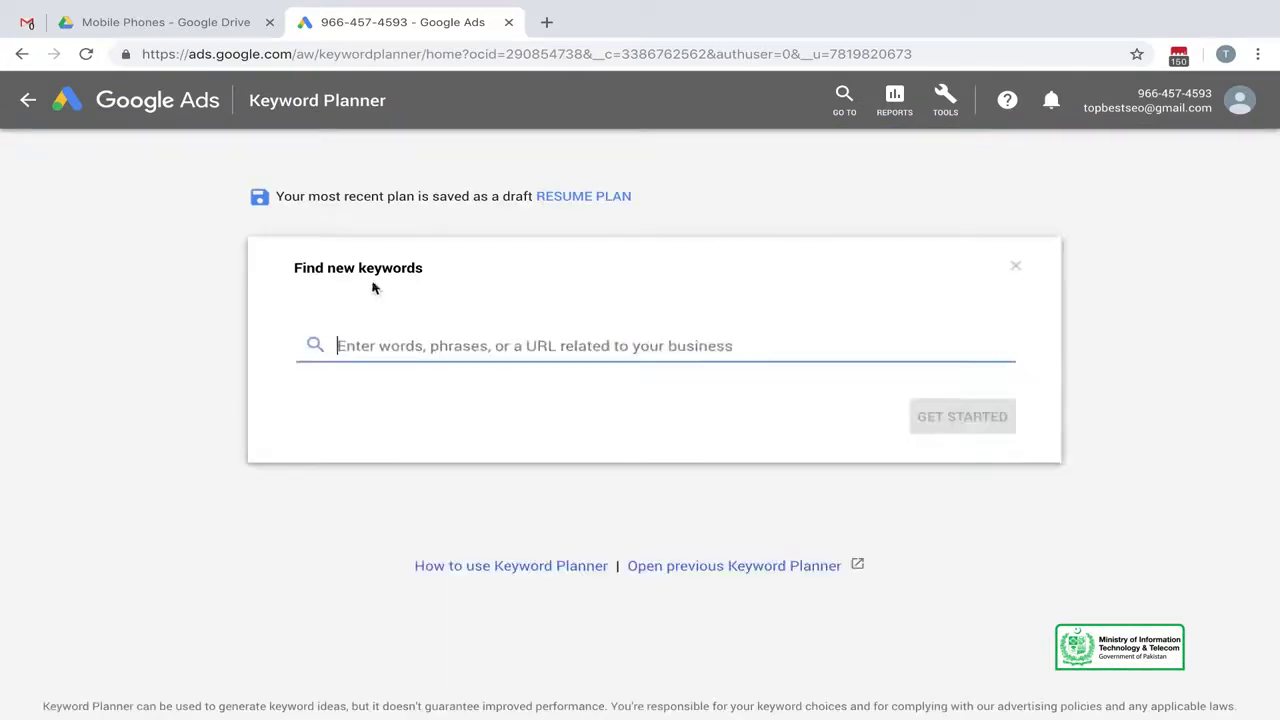
type("gents garments")
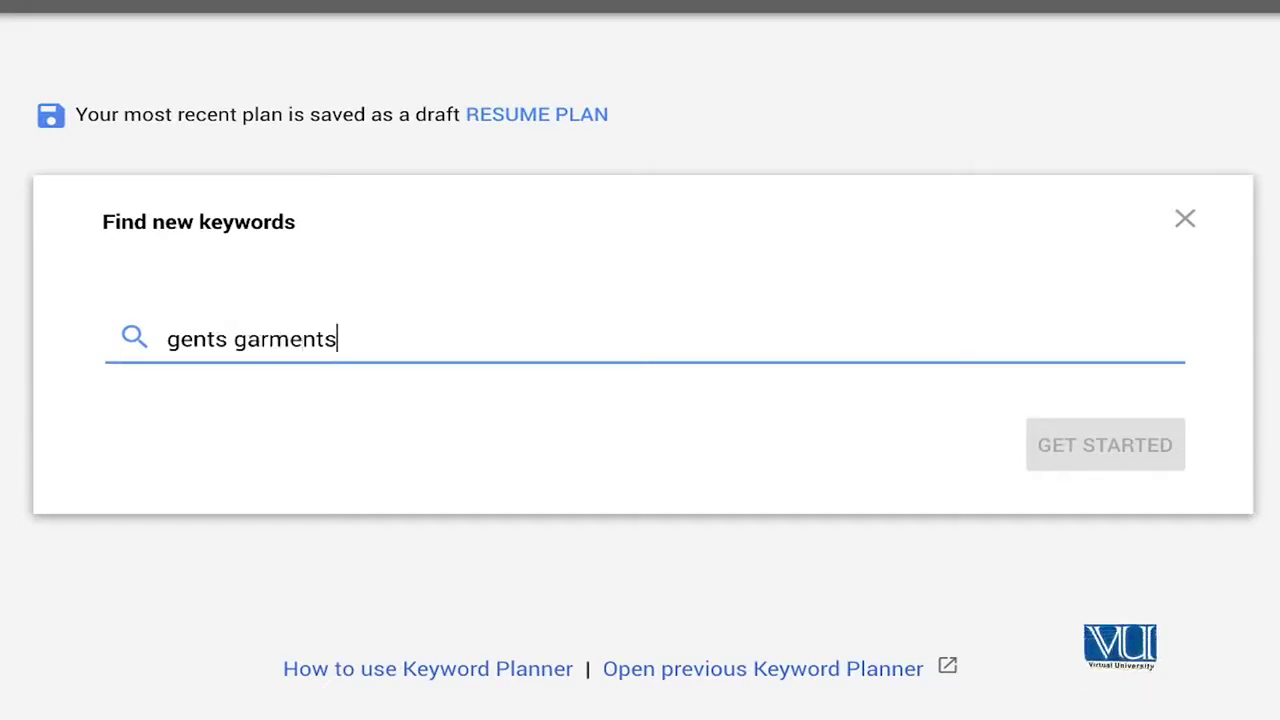
key("Return")
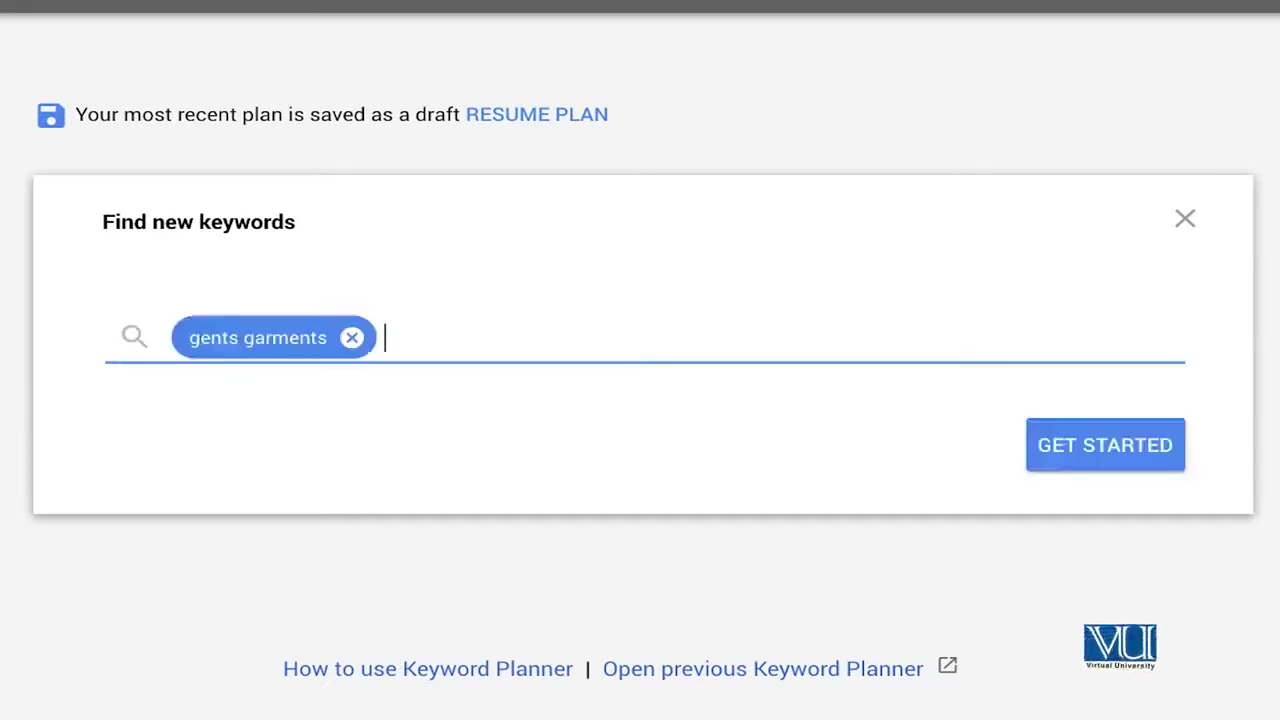
left_click(1118, 448)
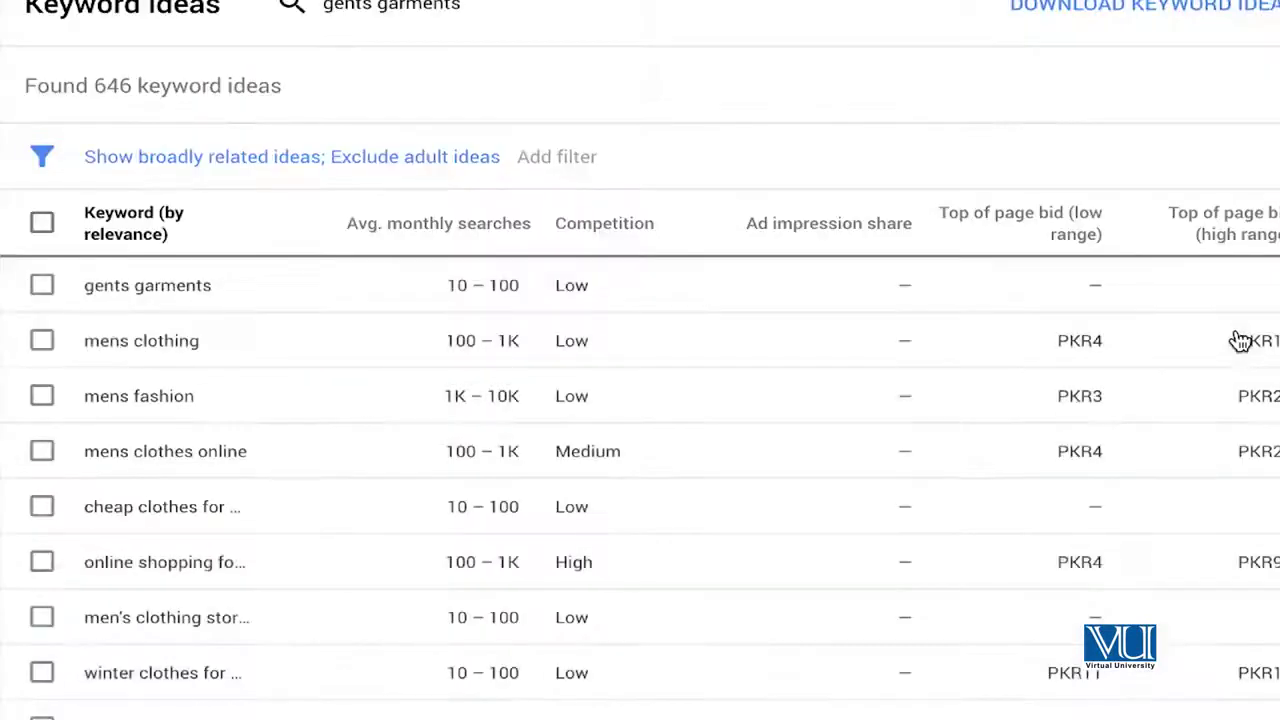
Step: Review the 646 keyword ideas and download them as a Keyword Stats CSV
scroll(344, 475, "down", 1)
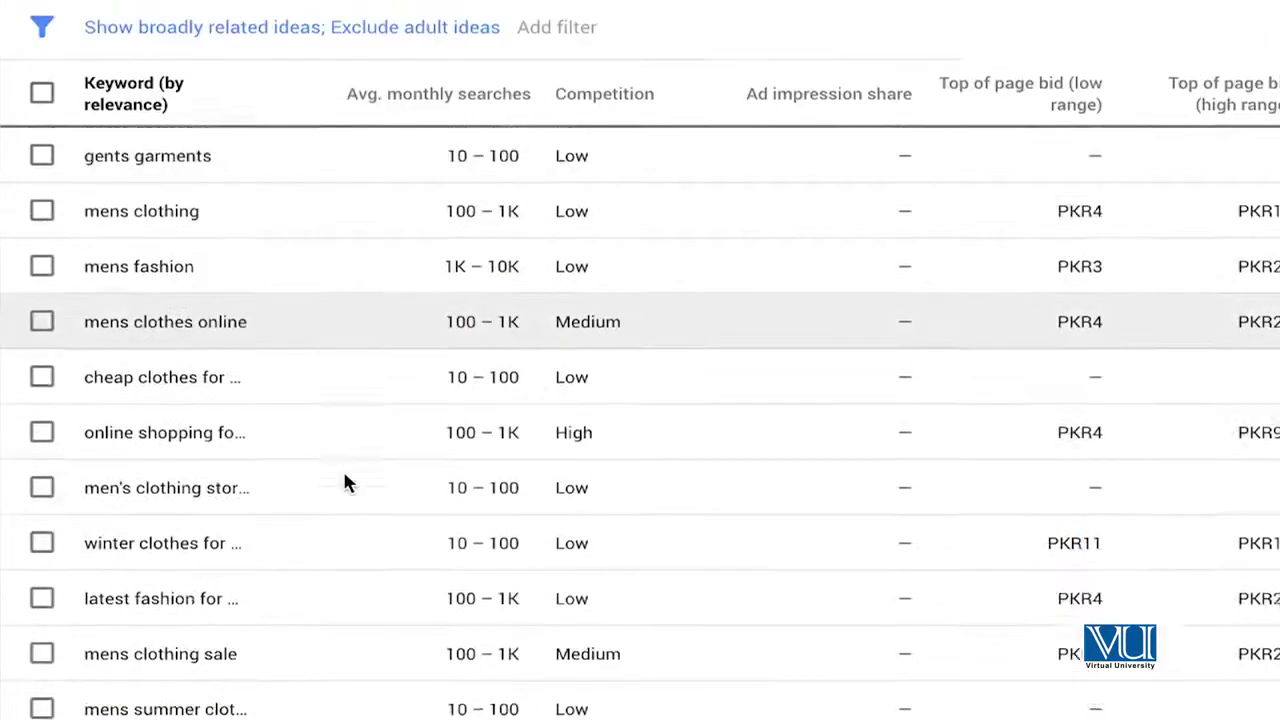
scroll(344, 475, "down", 1)
scroll(344, 475, "down", 1)
scroll(344, 475, "down", 1)
scroll(344, 476, "down", 1)
scroll(344, 476, "down", 1)
scroll(344, 476, "down", 3)
scroll(344, 476, "down", 3)
scroll(342, 468, "down", 3)
scroll(342, 468, "up", 15)
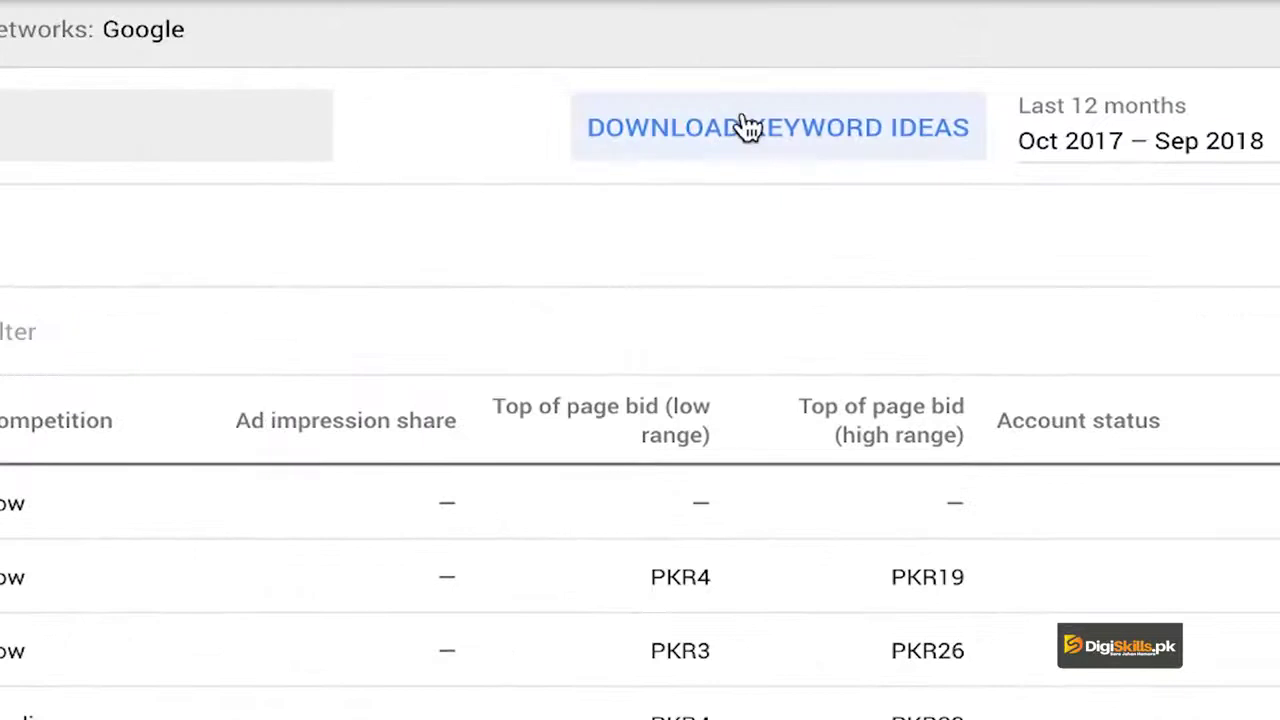
left_click(750, 127)
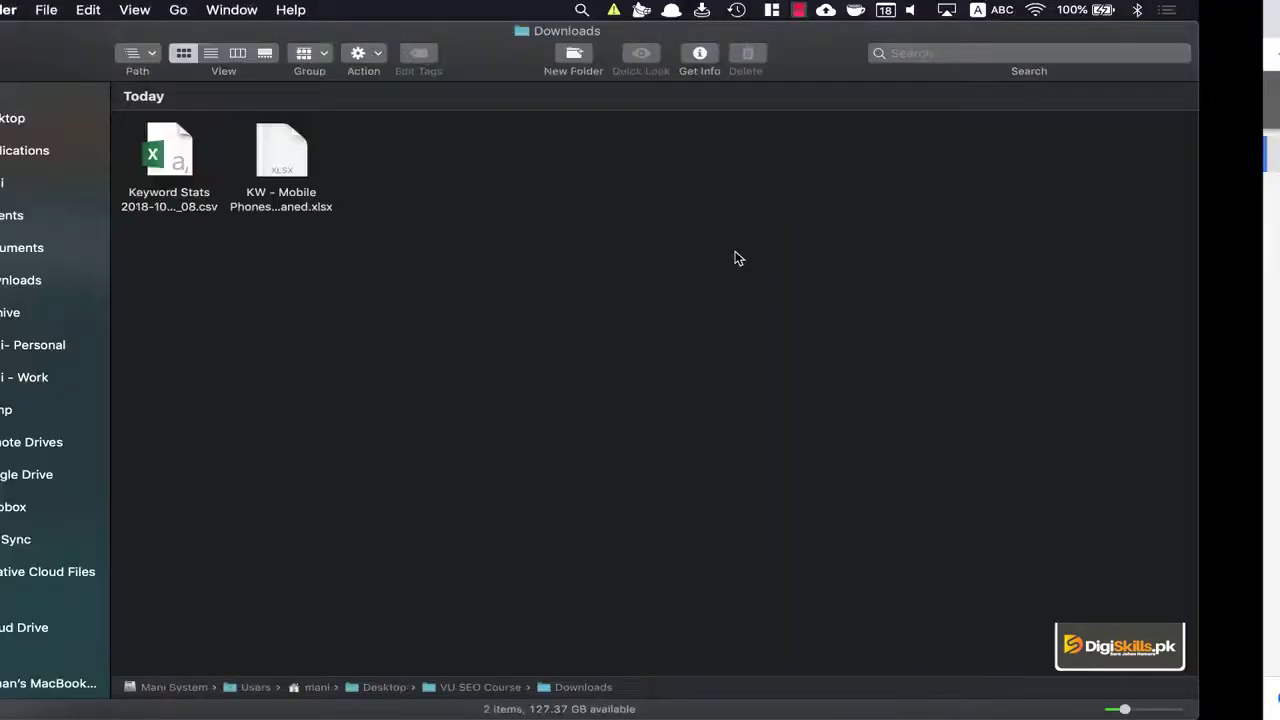
Step: Rename the downloaded Keyword Stats CSV in Downloads to 'KW - gents garments.csv'
left_click(490, 319)
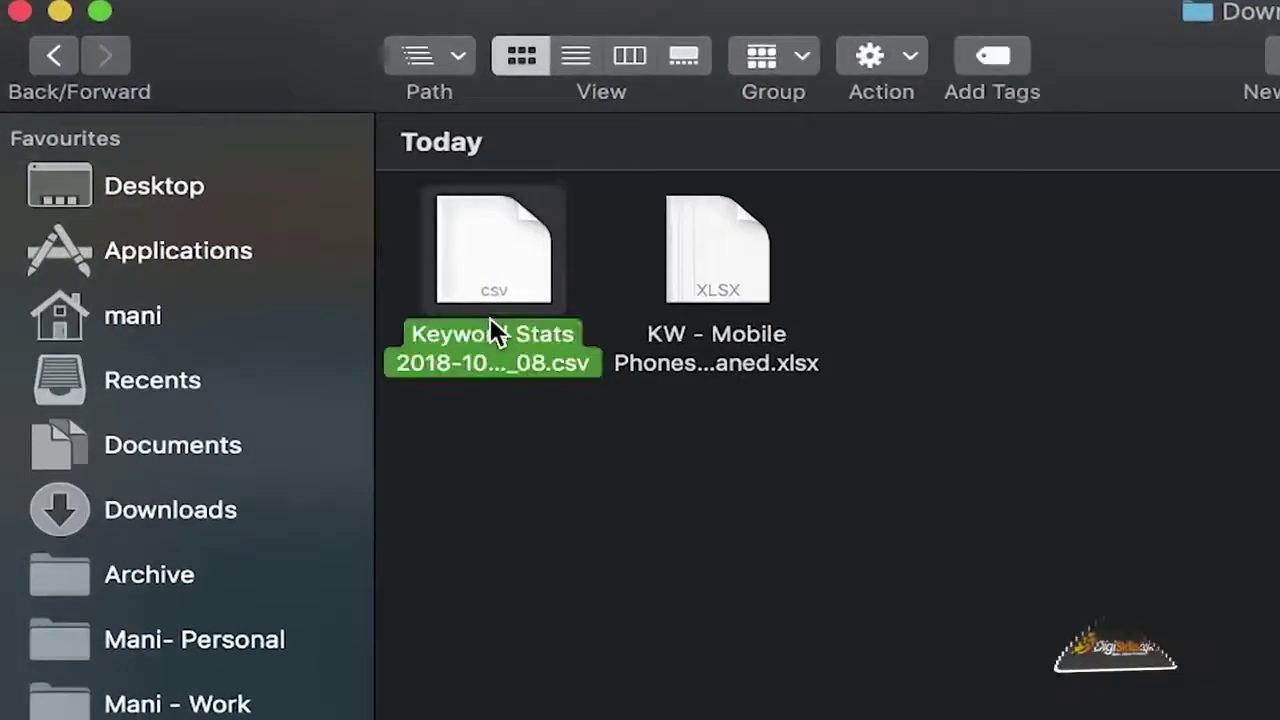
key("Return")
type("KW - gent.csv")
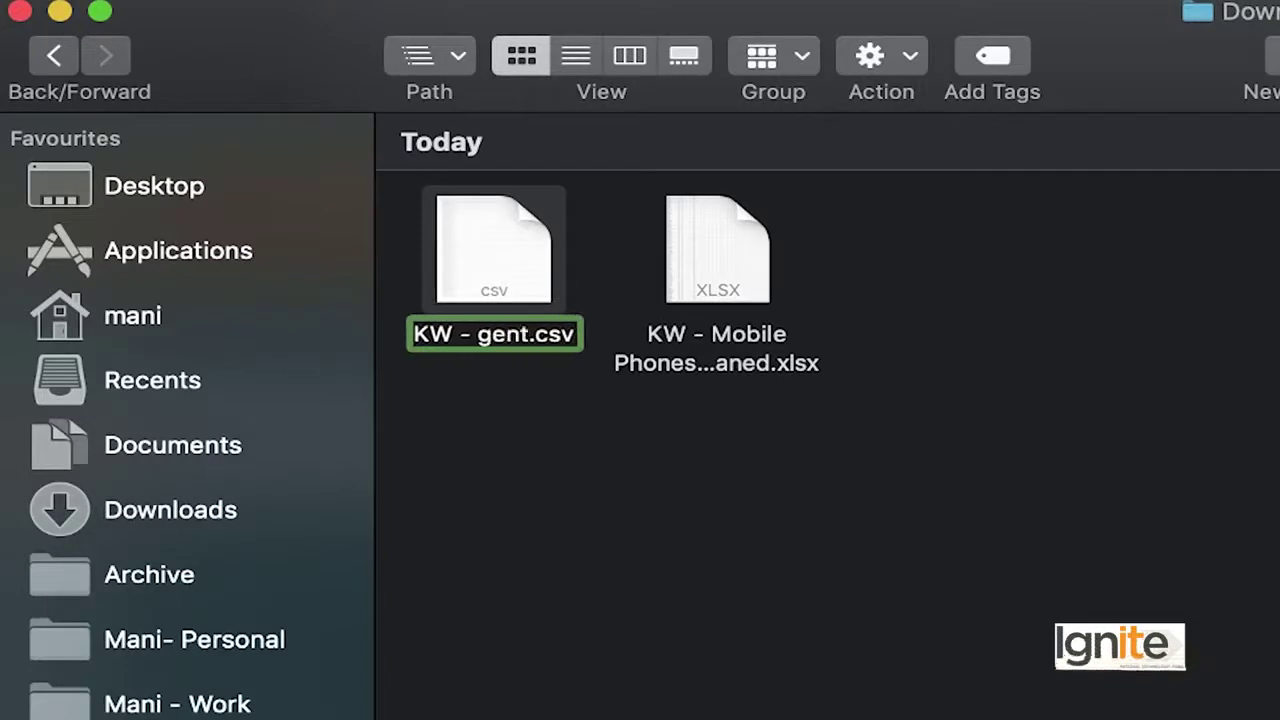
type("s garments")
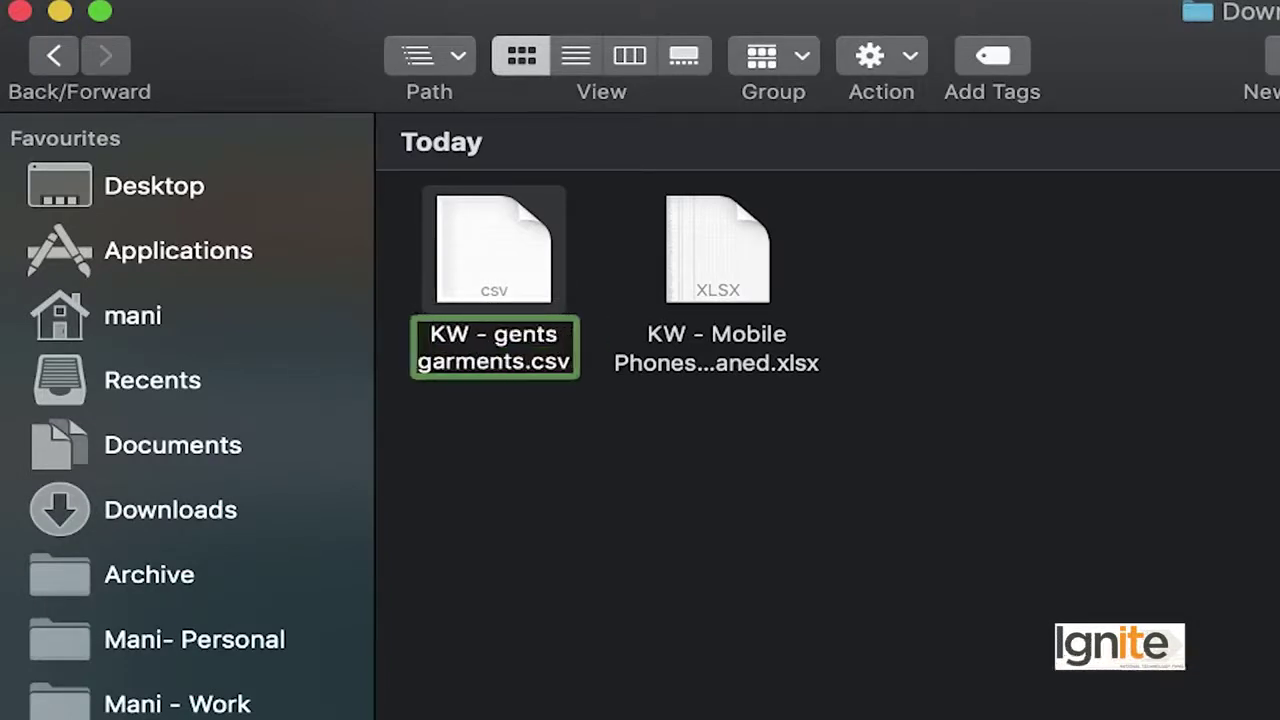
key("Return")
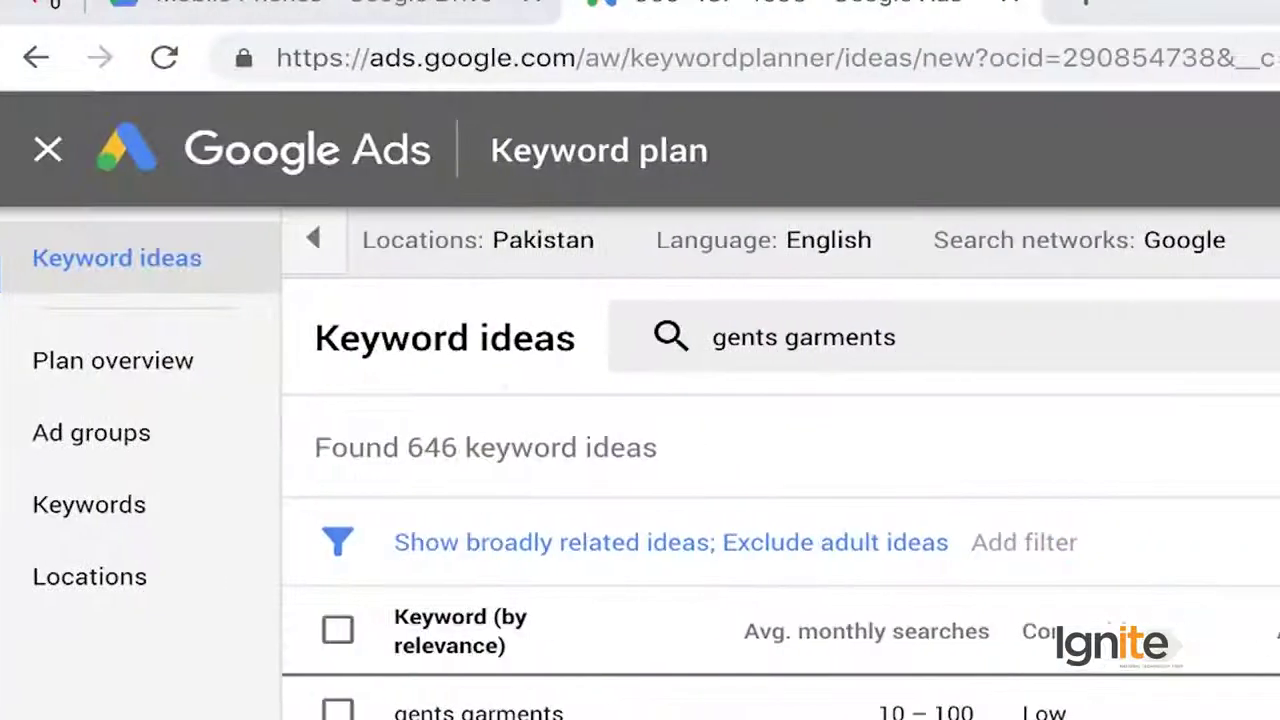
Step: Replace 'gents garments' with 'ladies garments' and download its 553 keyword ideas
left_click(985, 333)
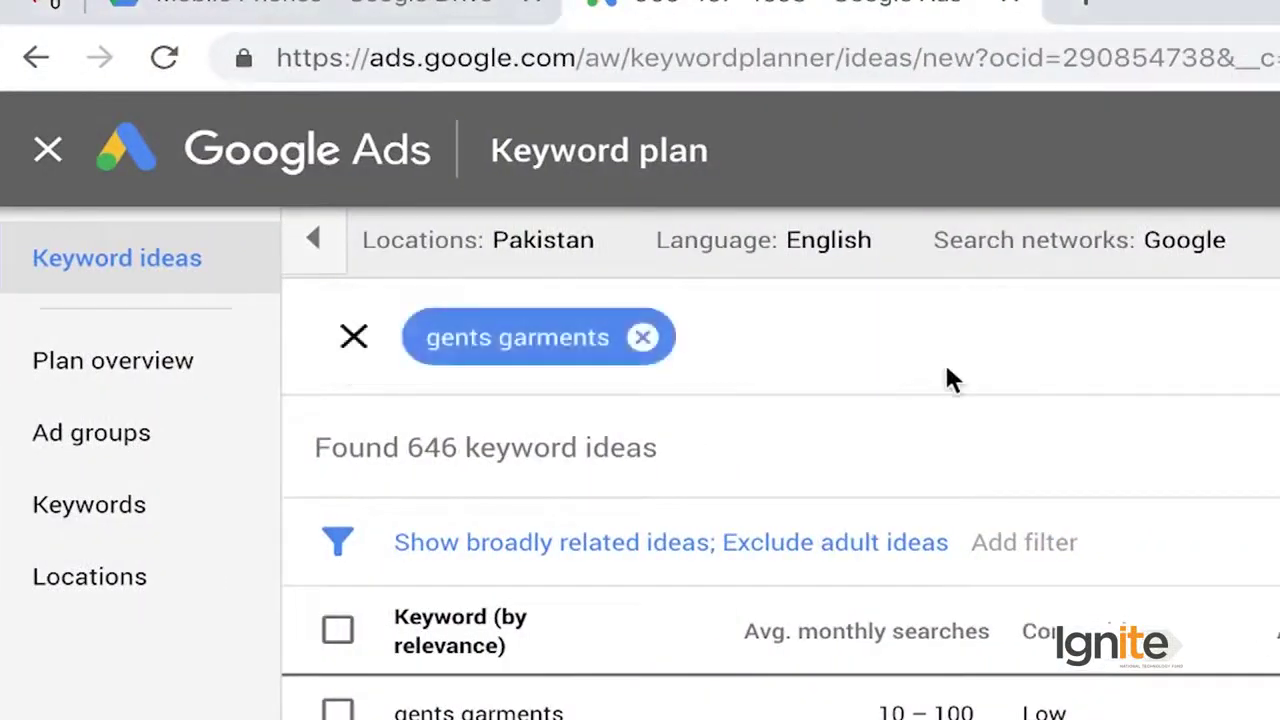
key("BackSpace")
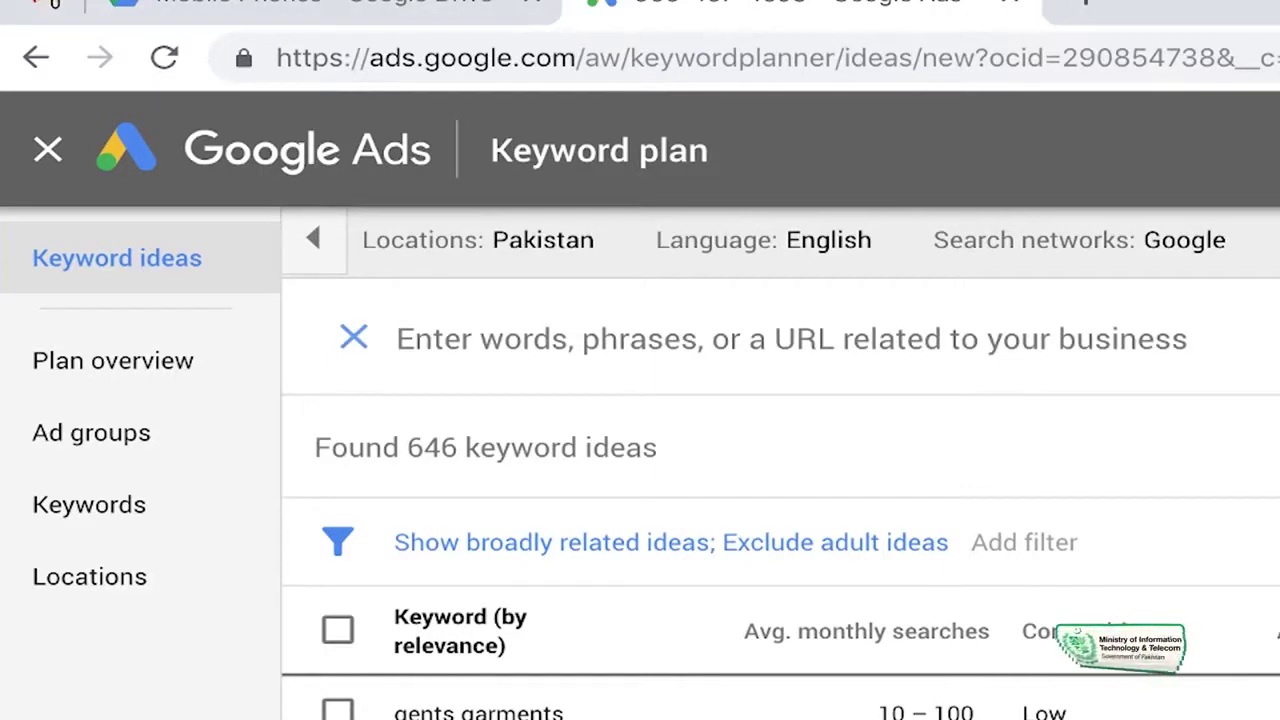
type("ladies garments")
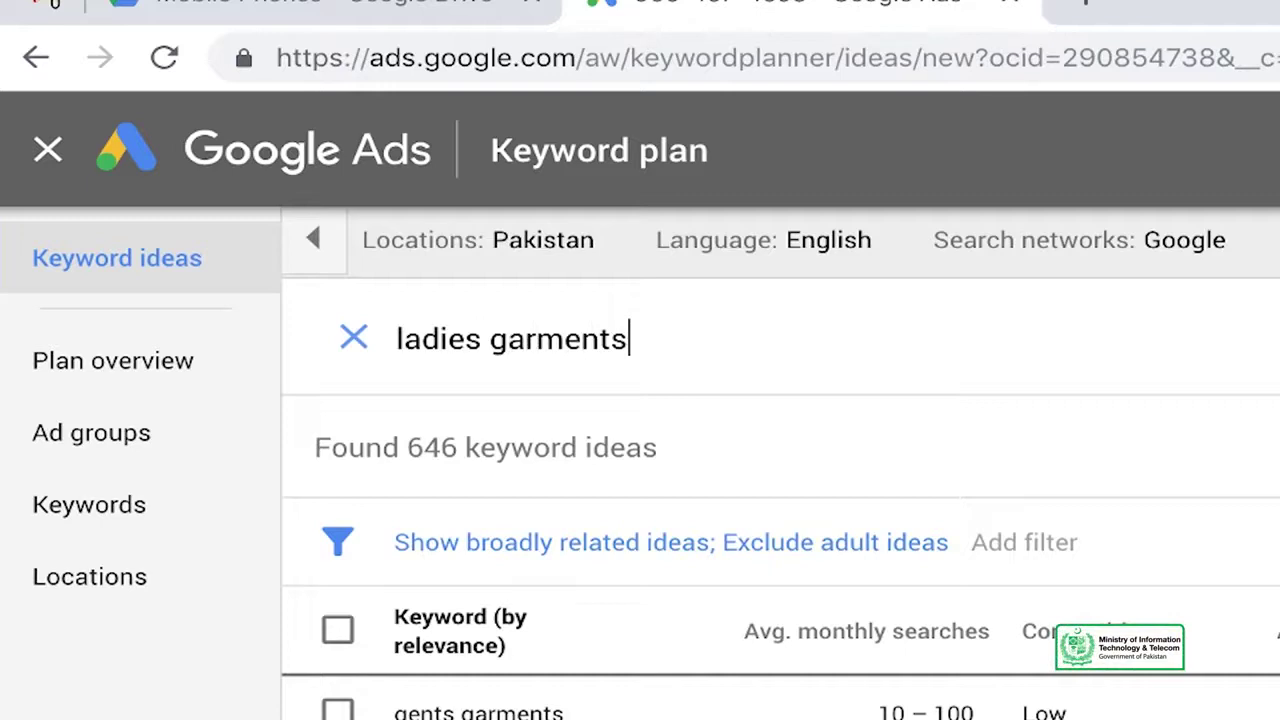
key("Return")
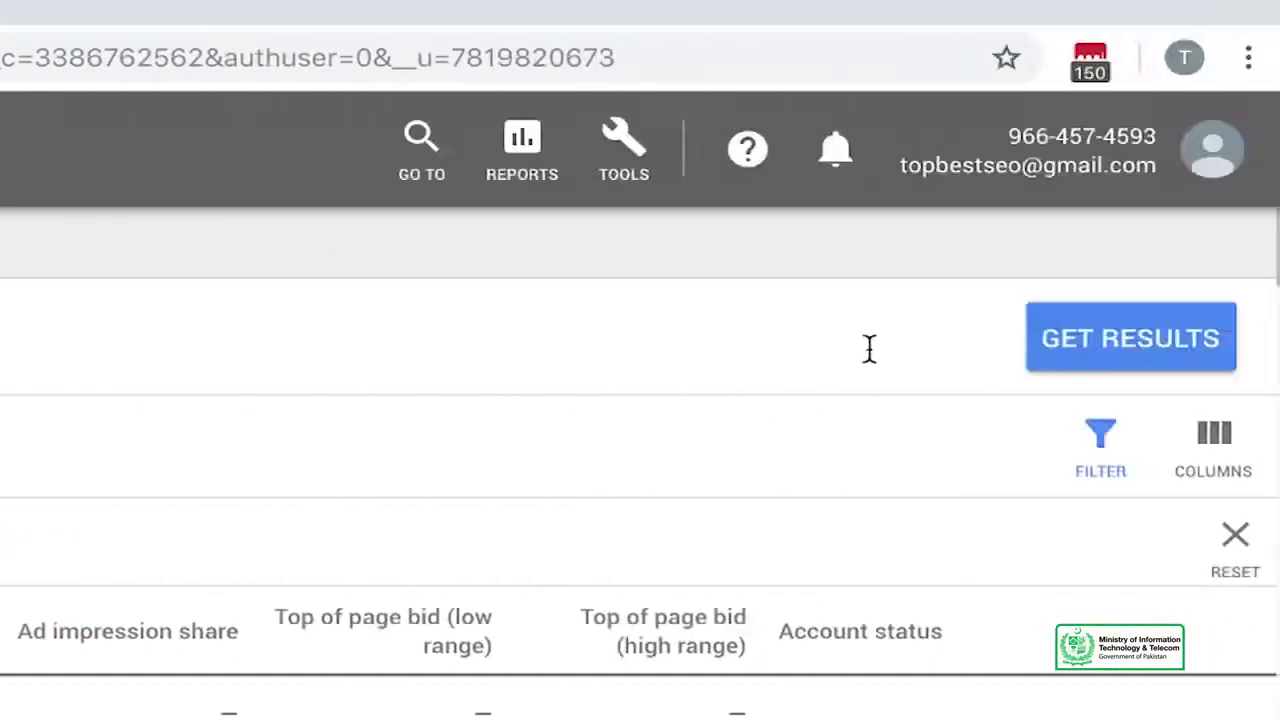
left_click(1045, 366)
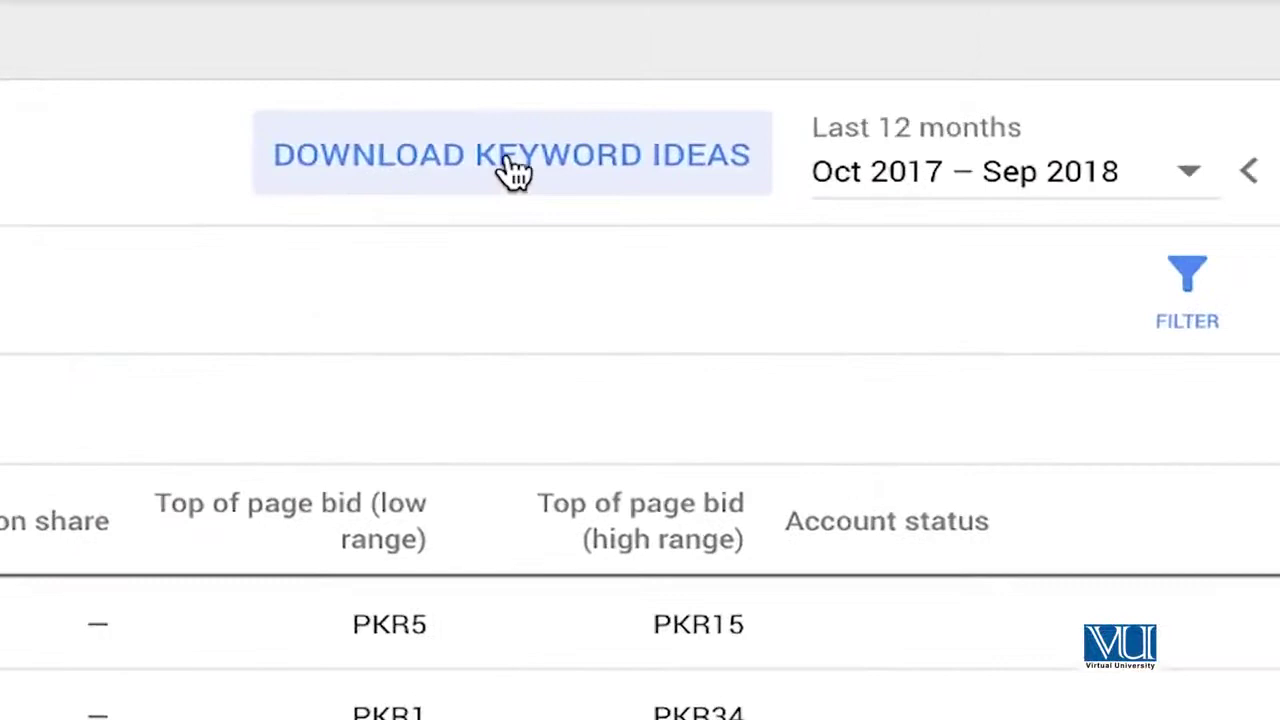
left_click(510, 162)
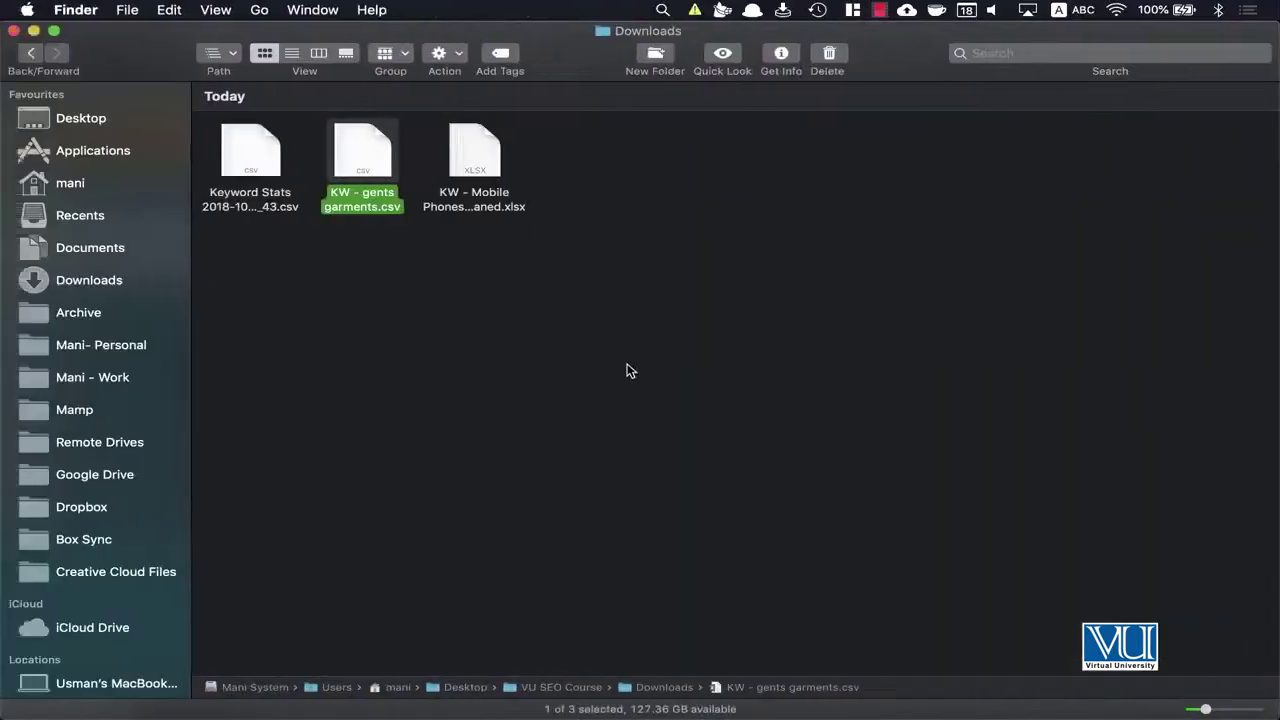
Step: Rename the new Keyword Stats CSV to 'KW - ladies garments.csv'
left_click(279, 382)
key("Return")
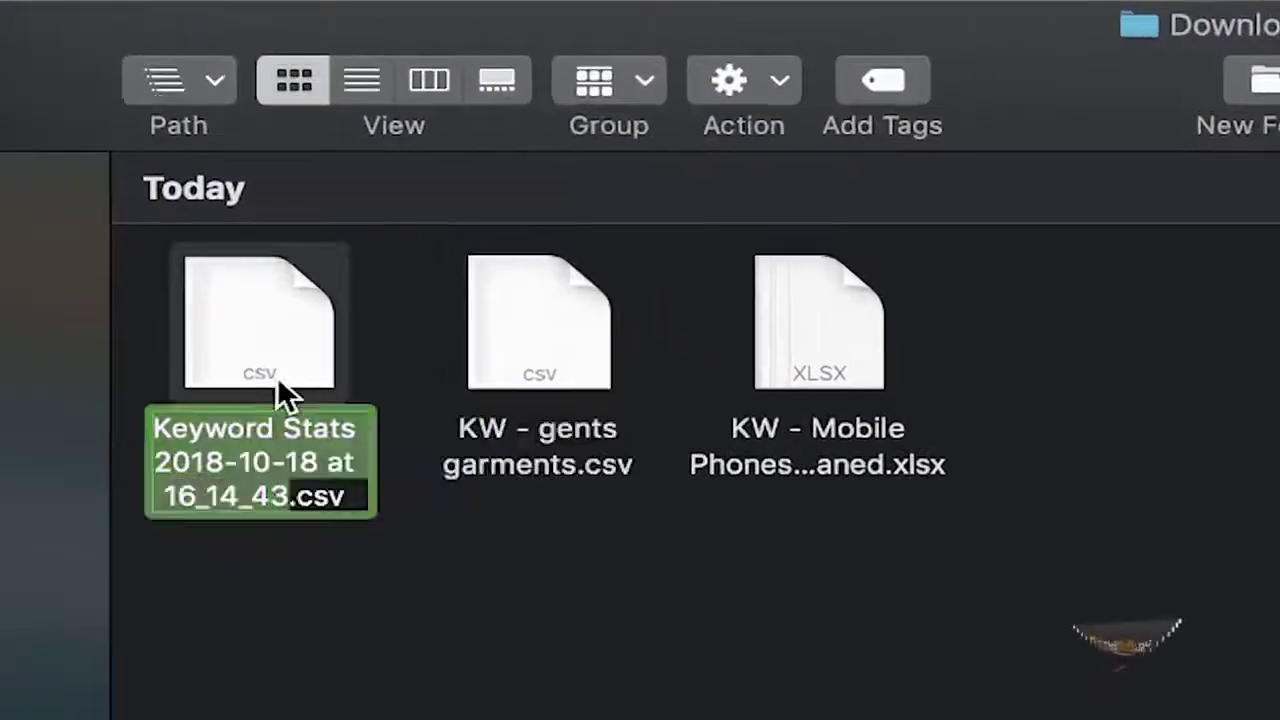
type("KW - l")
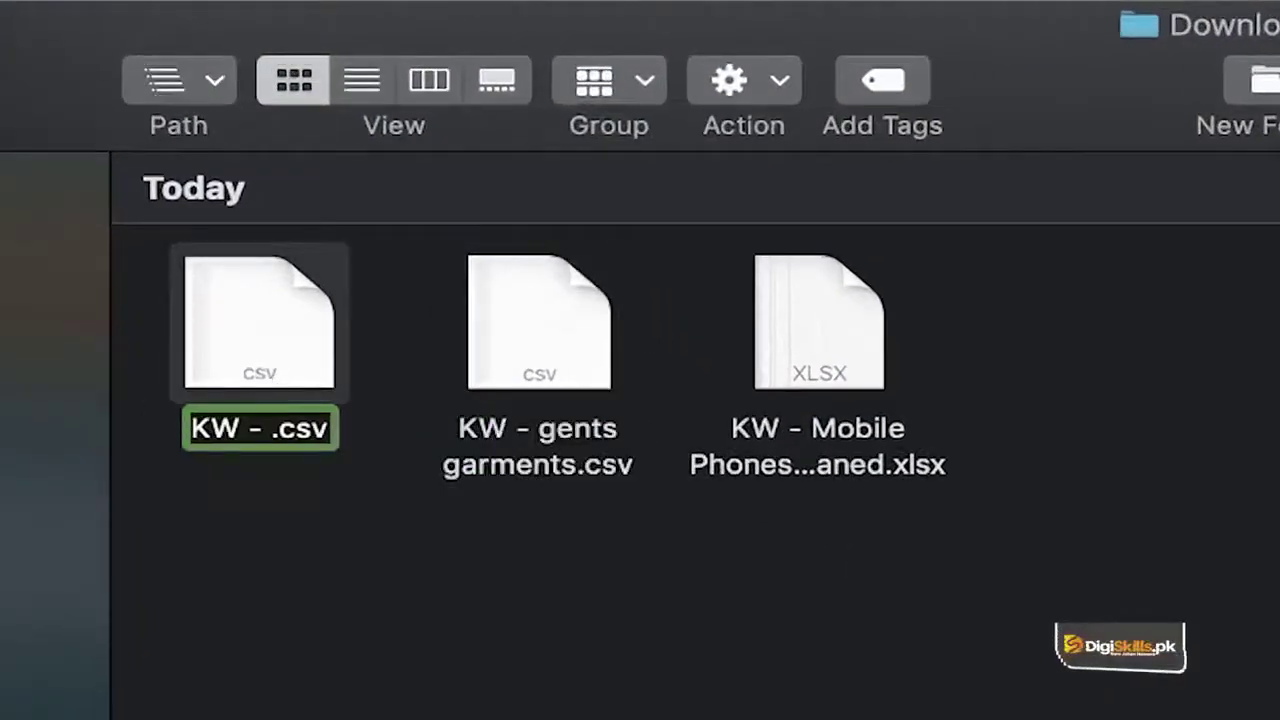
type("adies garments")
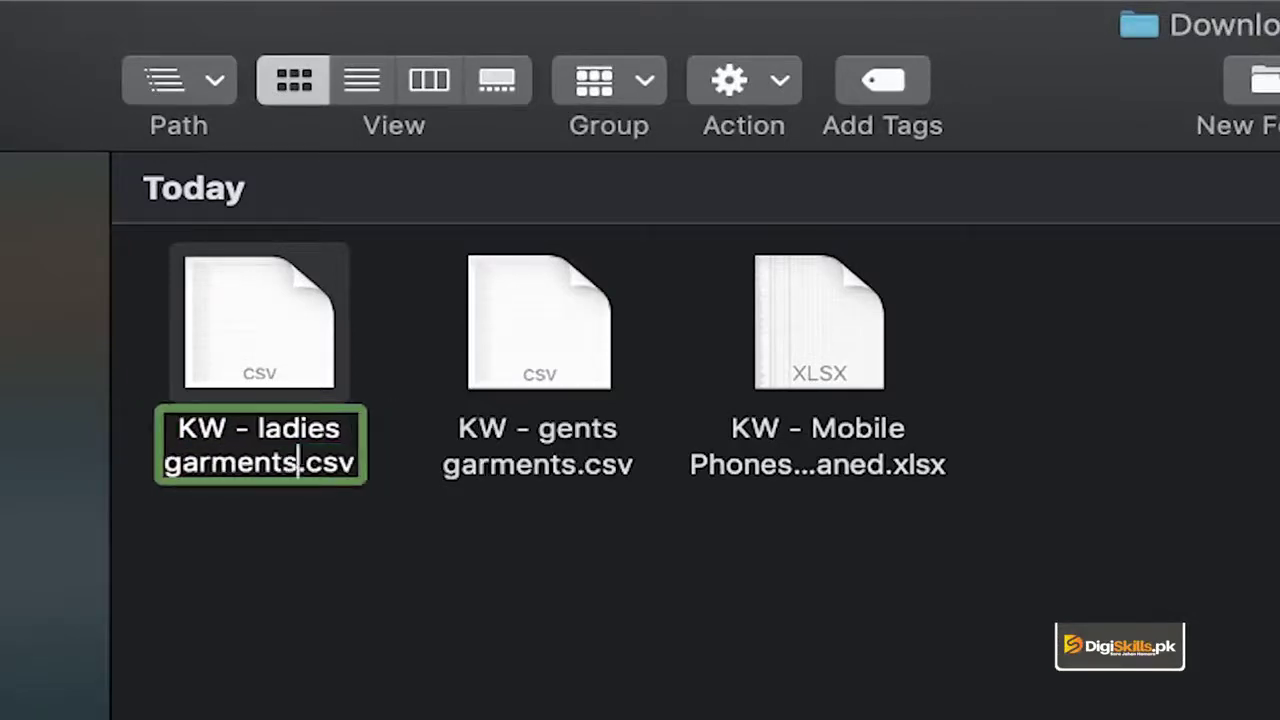
key("Return")
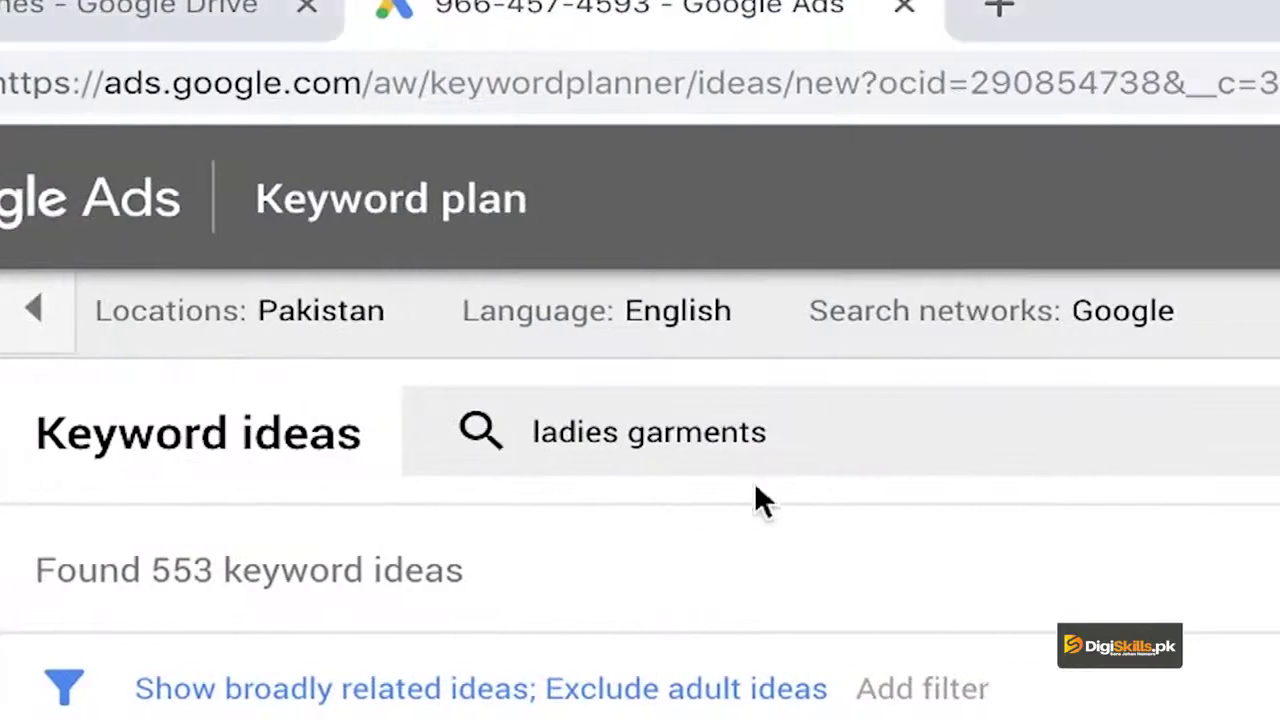
Step: Replace 'ladies garments' with 'kids garments' and download its keyword ideas CSV
left_click(1255, 449)
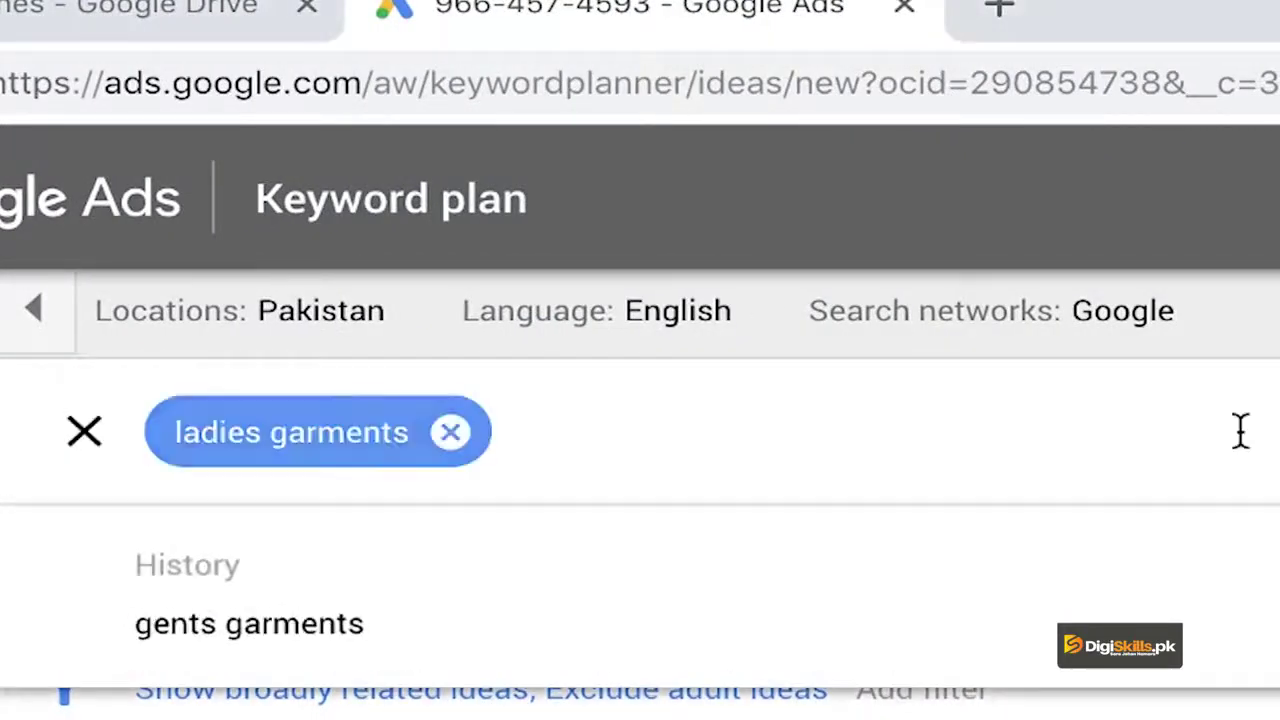
key("BackSpace")
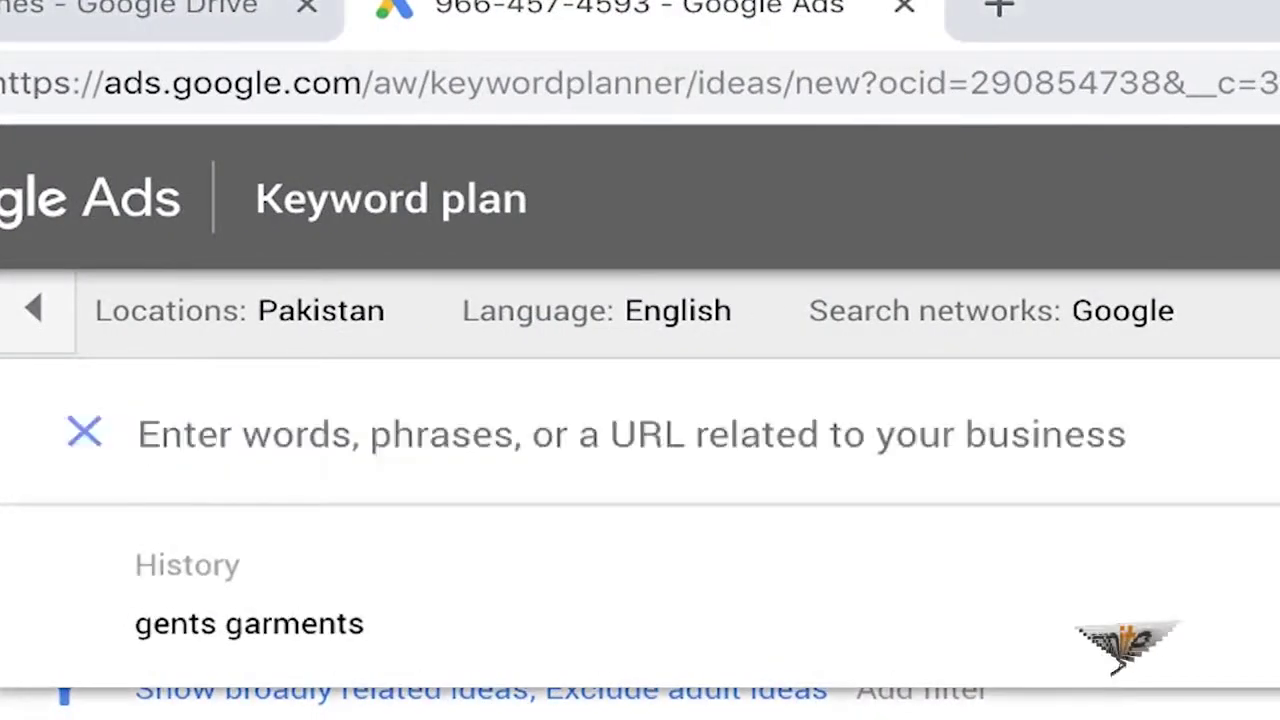
type("kids garments")
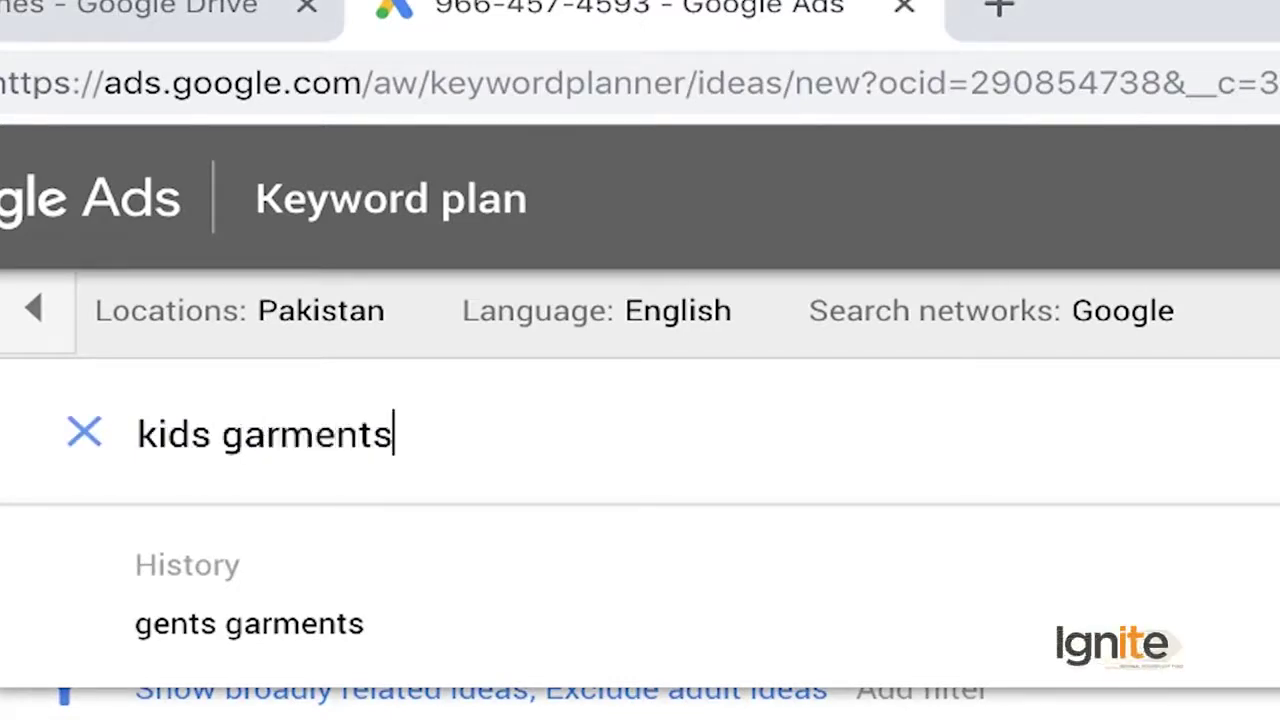
key("Return")
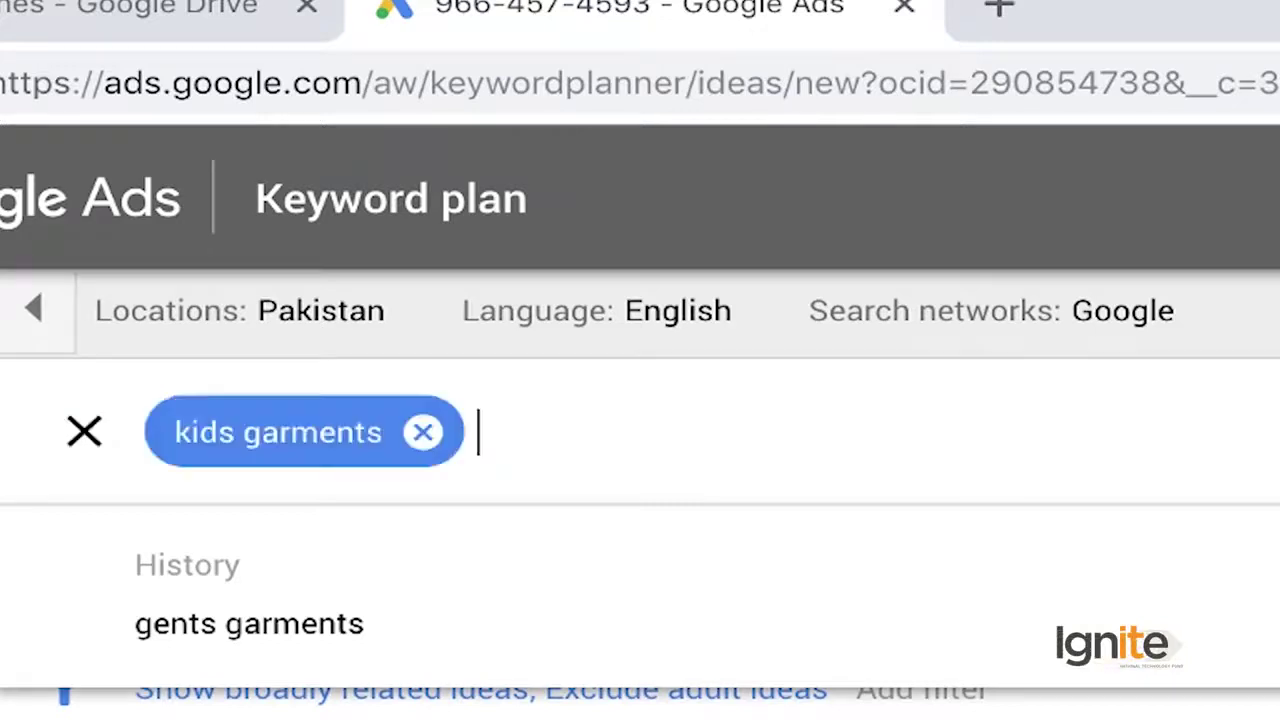
left_click(967, 457)
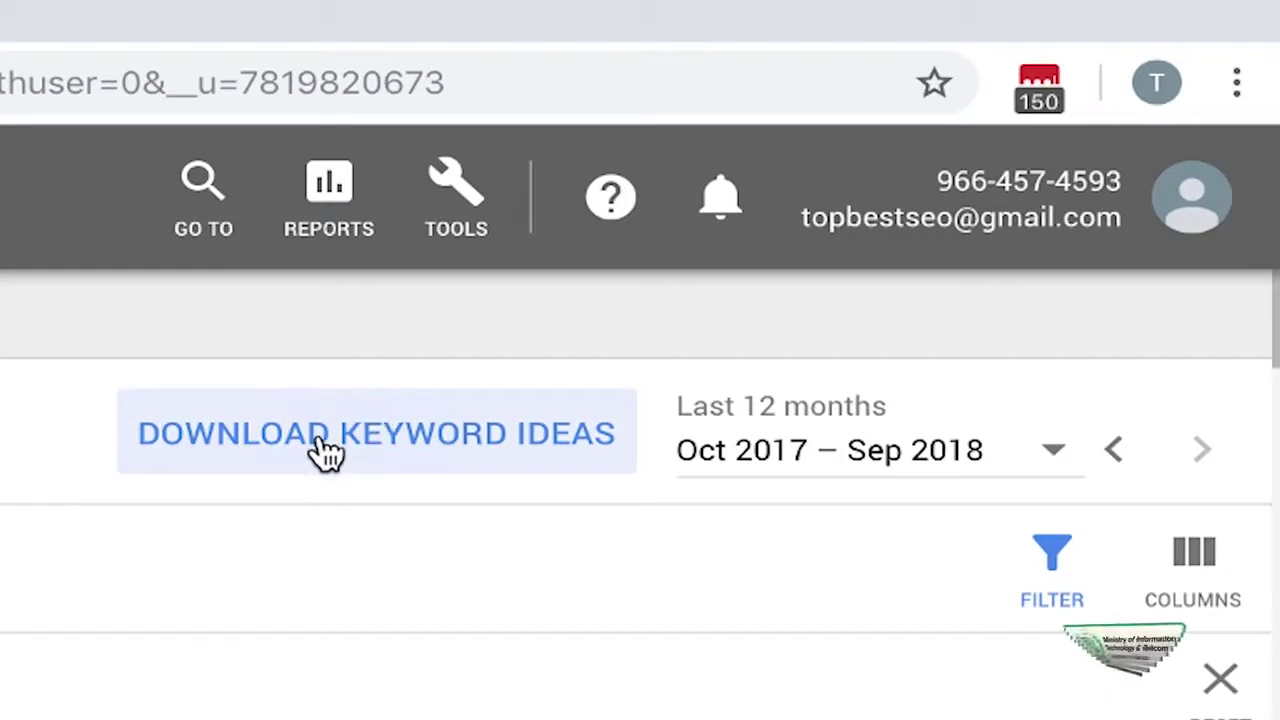
left_click(324, 440)
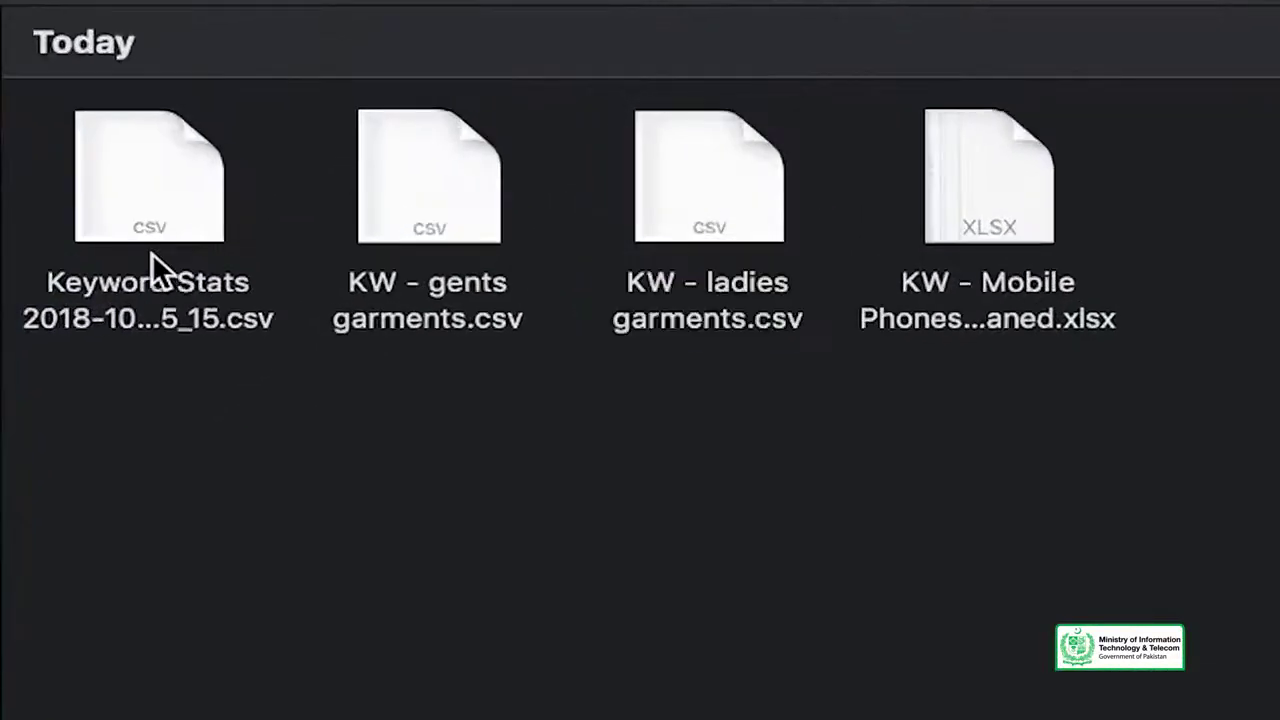
Step: Rename the latest Keyword Stats CSV to 'KW - kids garments.csv'
left_click(144, 226)
key("Return")
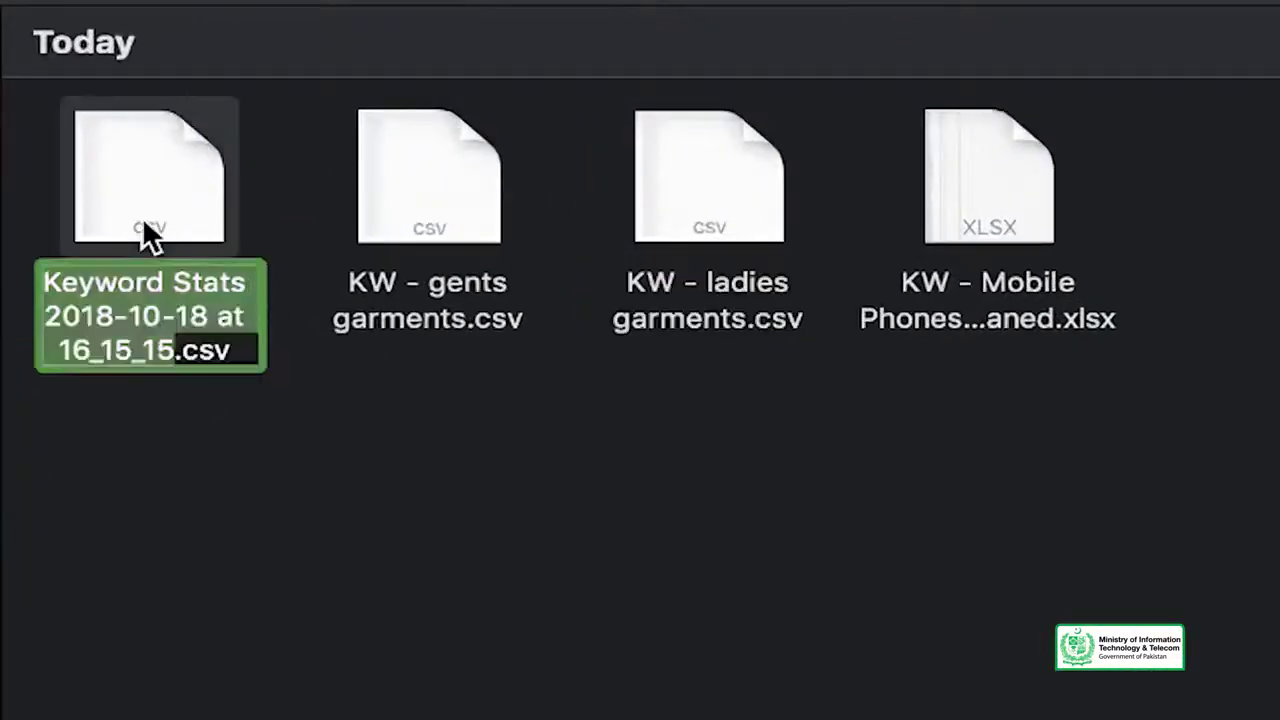
type("KW")
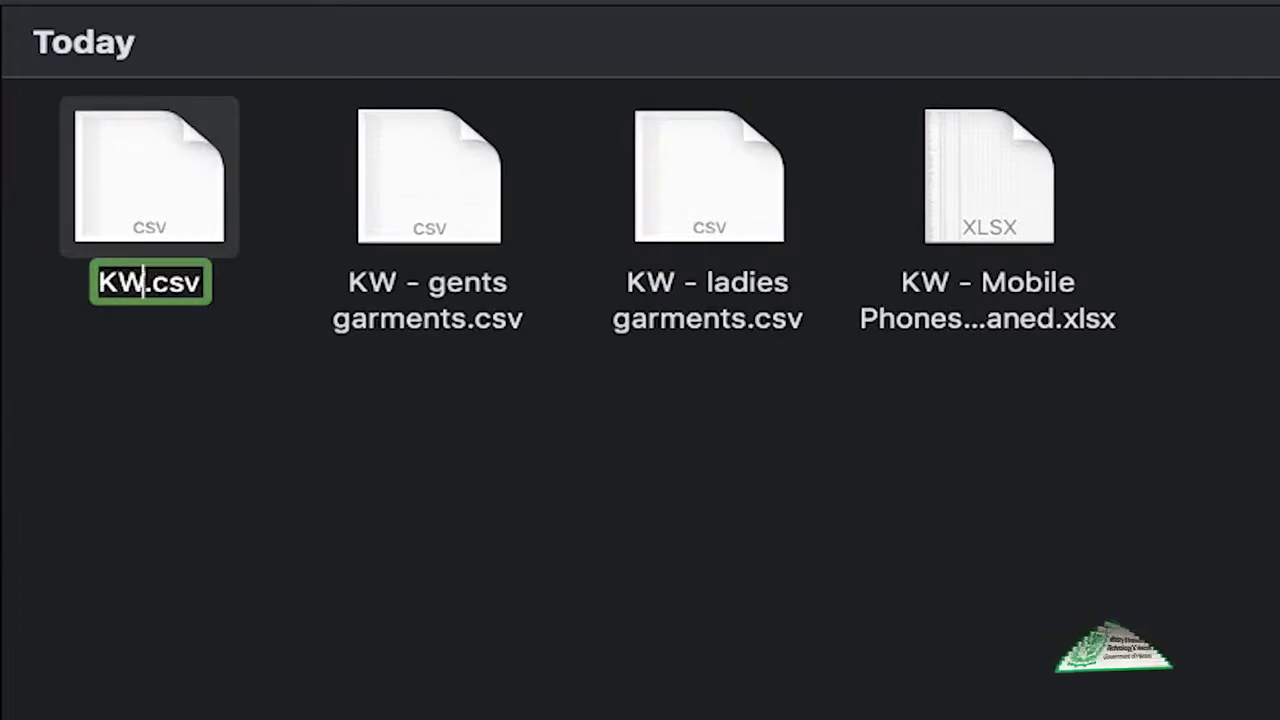
type(" - Kids g")
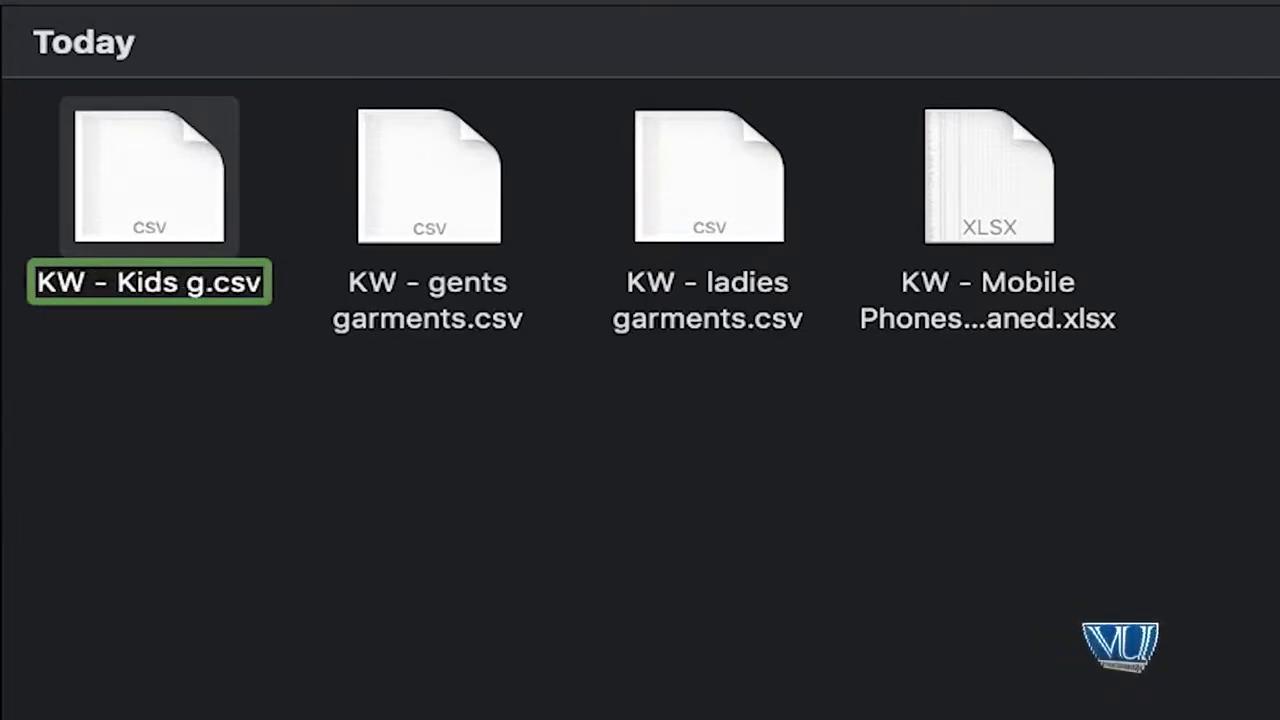
type("armens")
key("Left")
key("Return")
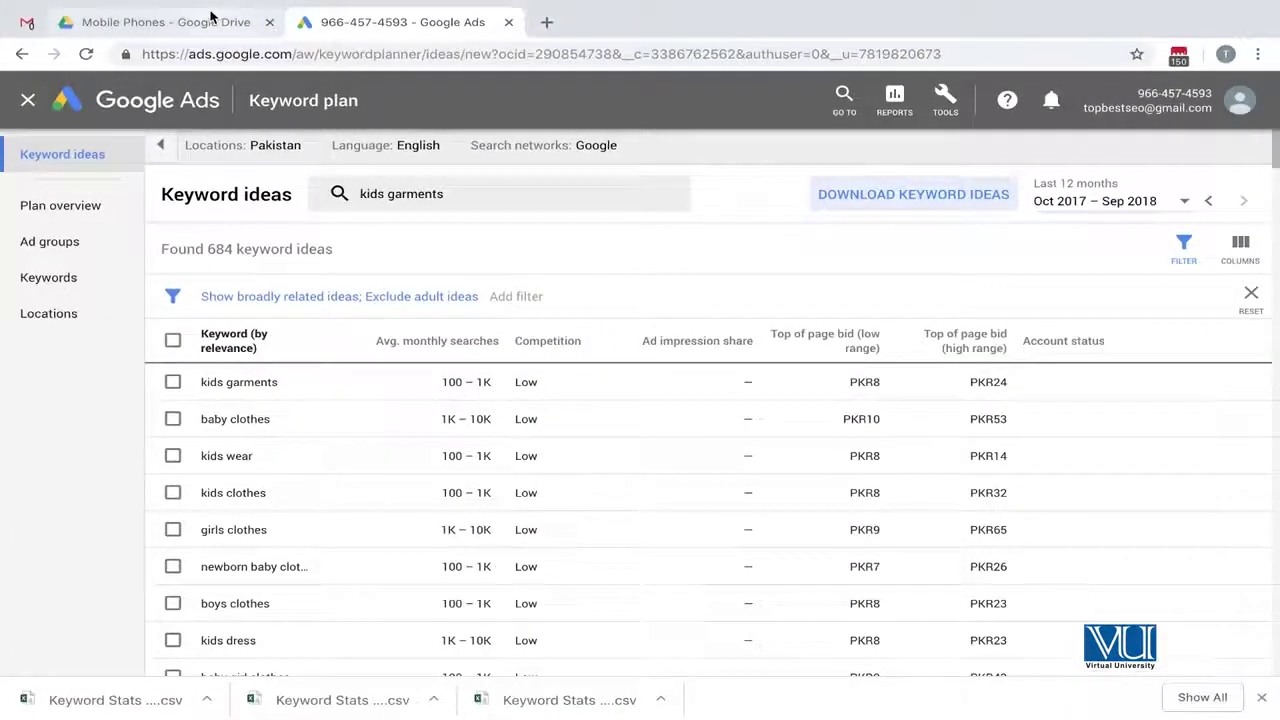
Step: In the VU SEO Course Drive folder, create an 'ABC Garments' folder and open it
left_click(212, 16)
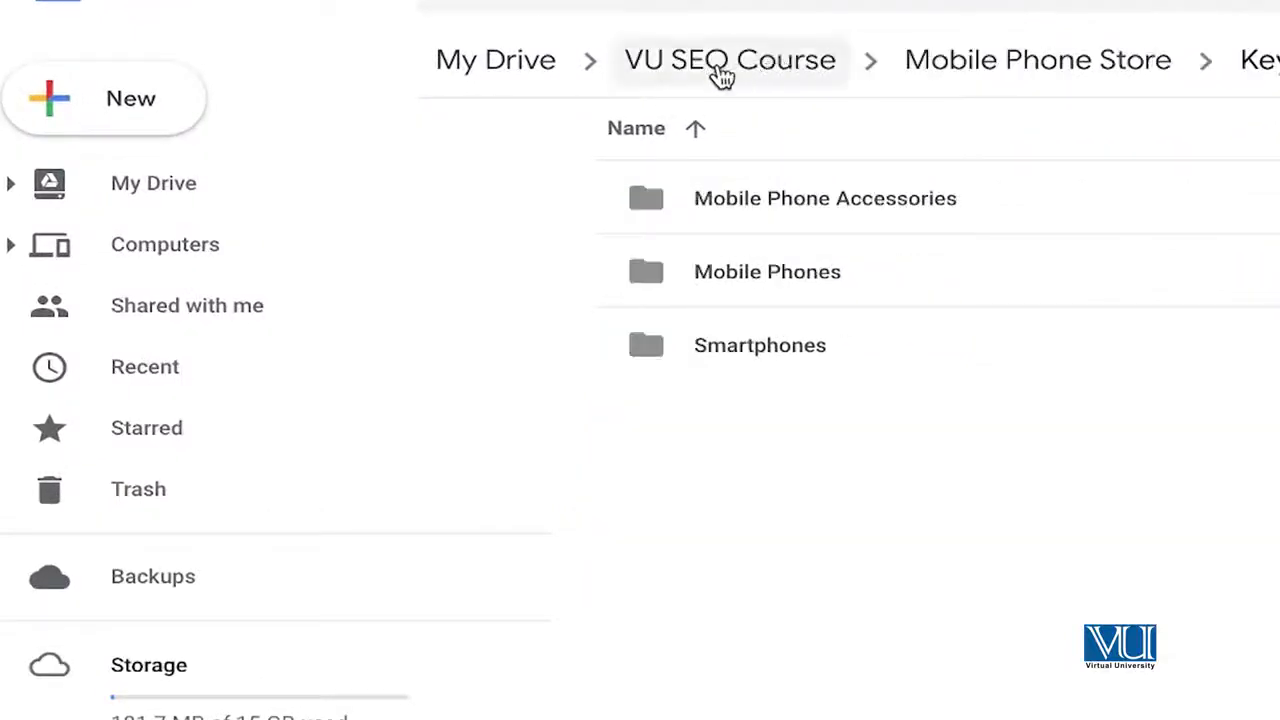
left_click(714, 70)
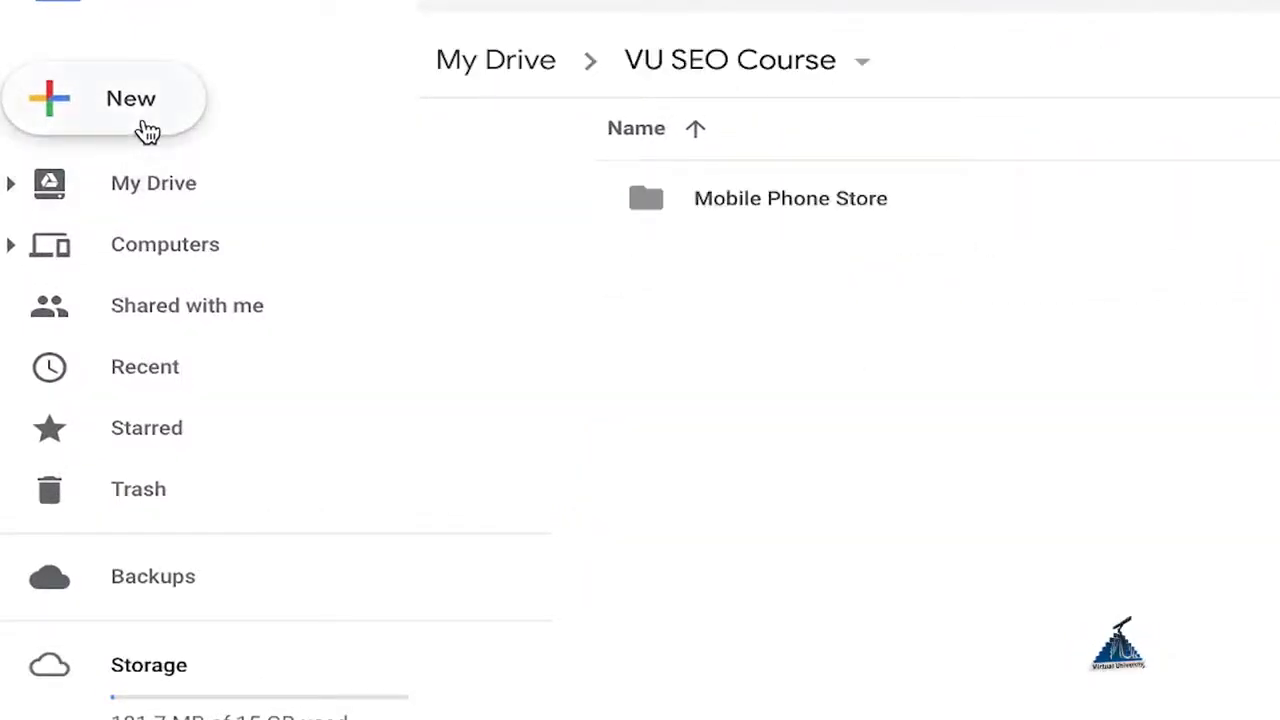
left_click(145, 126)
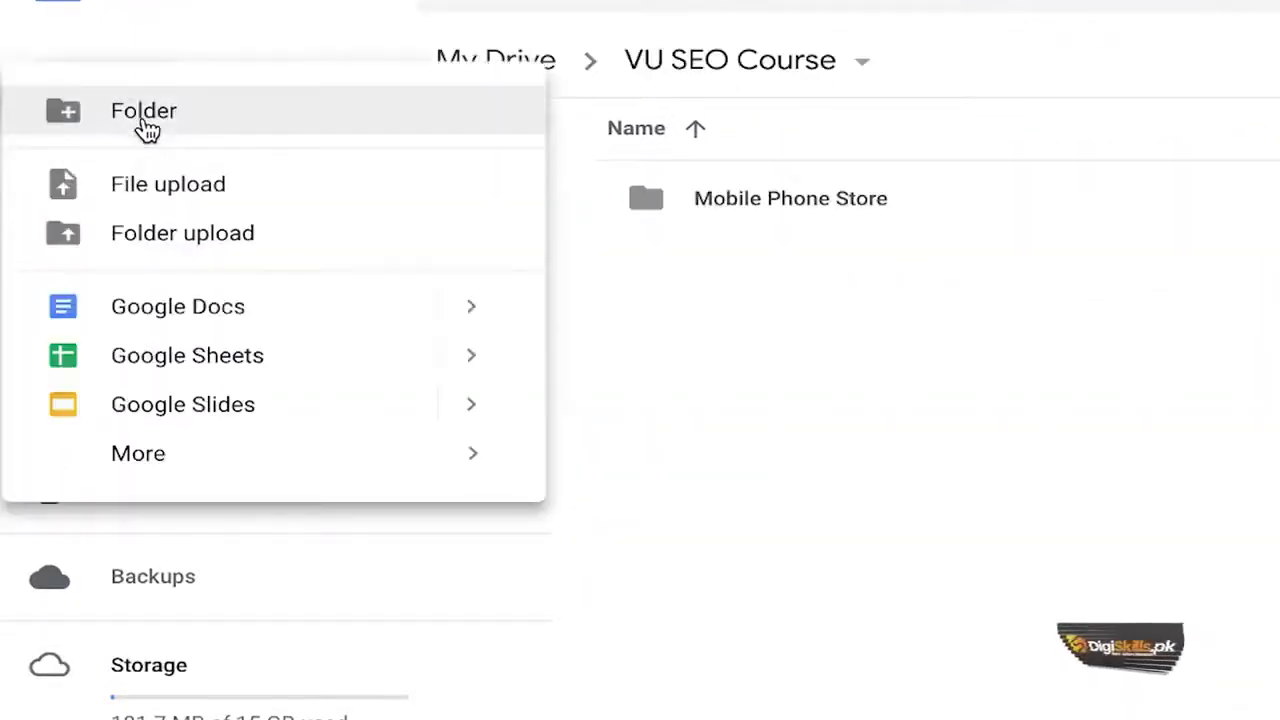
left_click(145, 126)
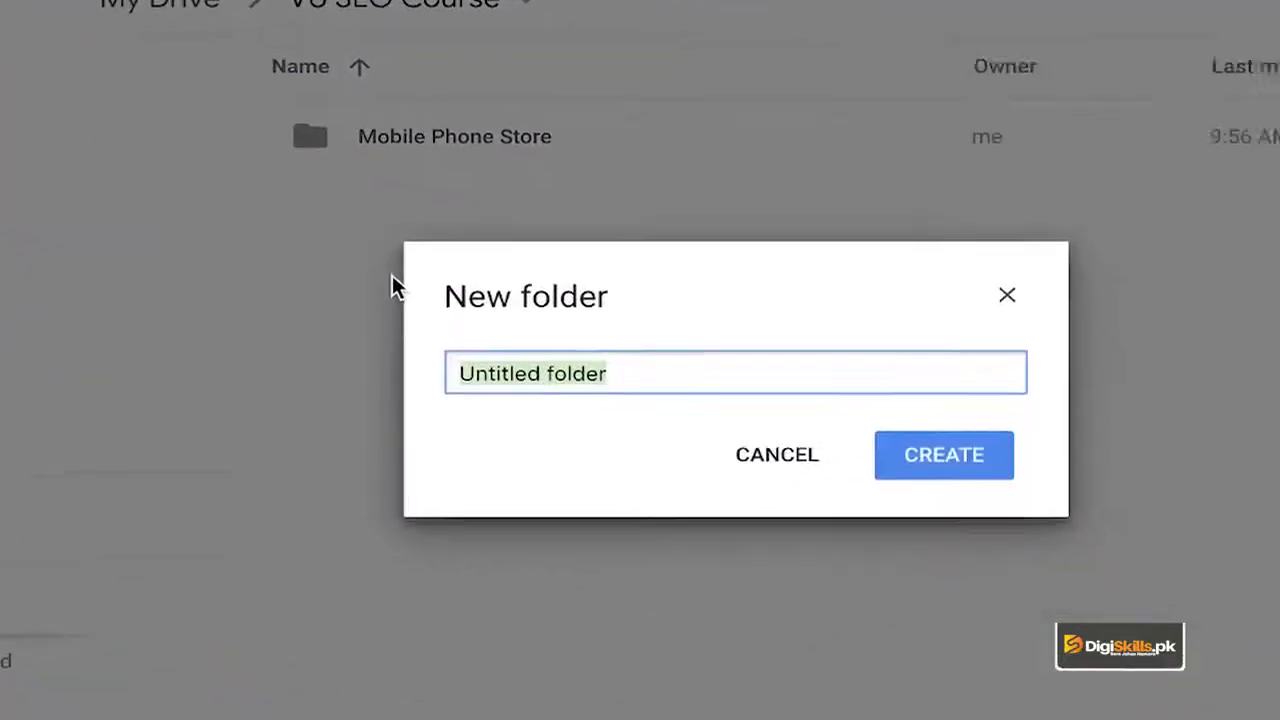
type("ABC Garments")
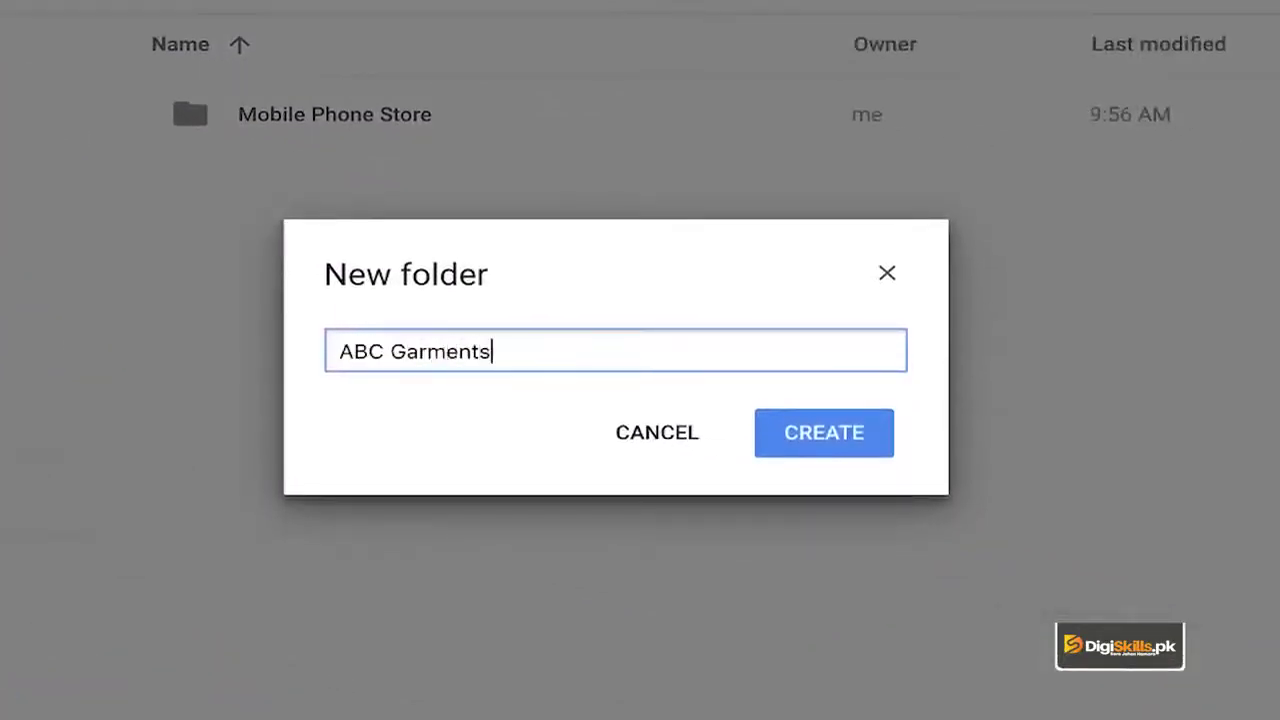
key("Return")
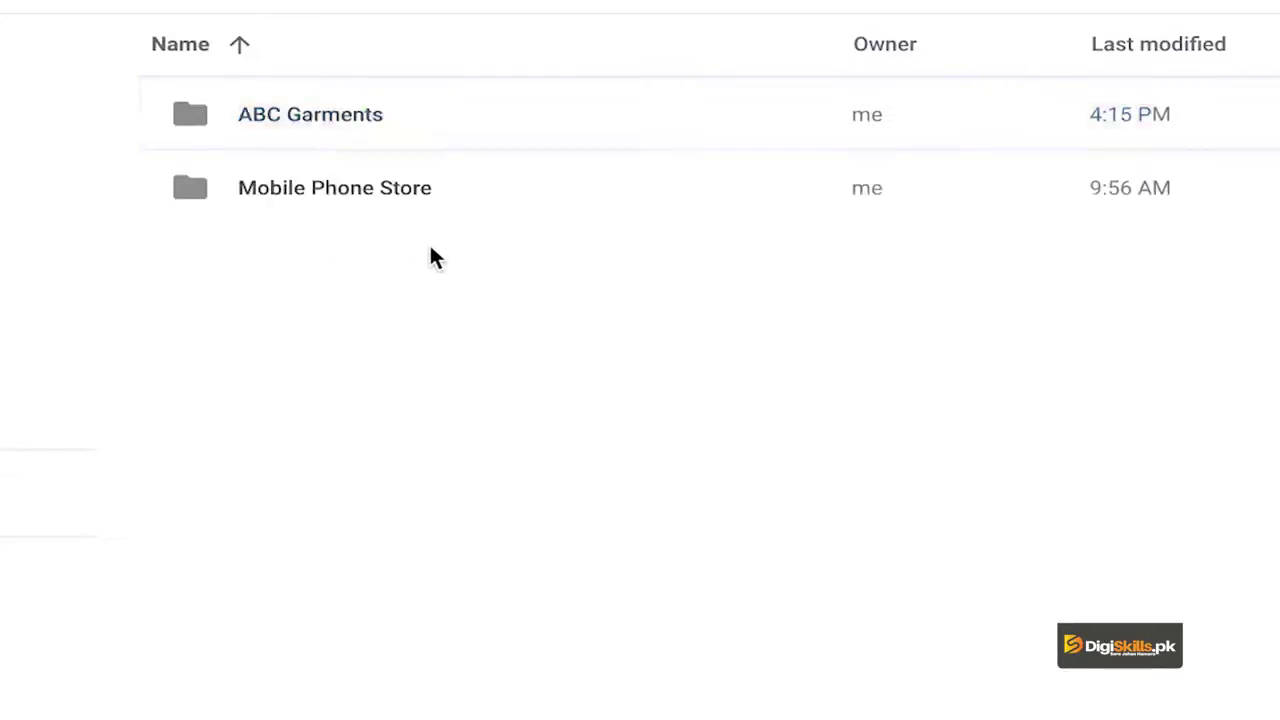
double_click(362, 132)
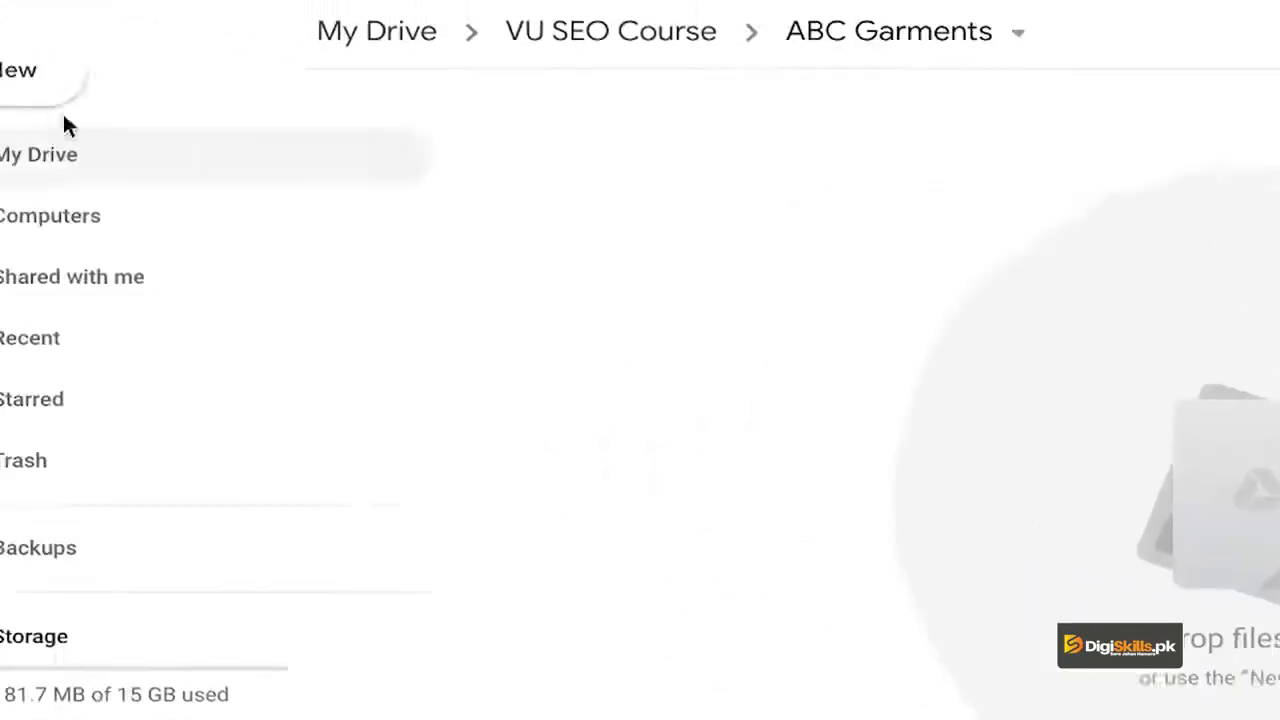
Step: Create a 'Keyword Research' folder inside ABC Garments and open it
left_click(108, 117)
left_click(124, 116)
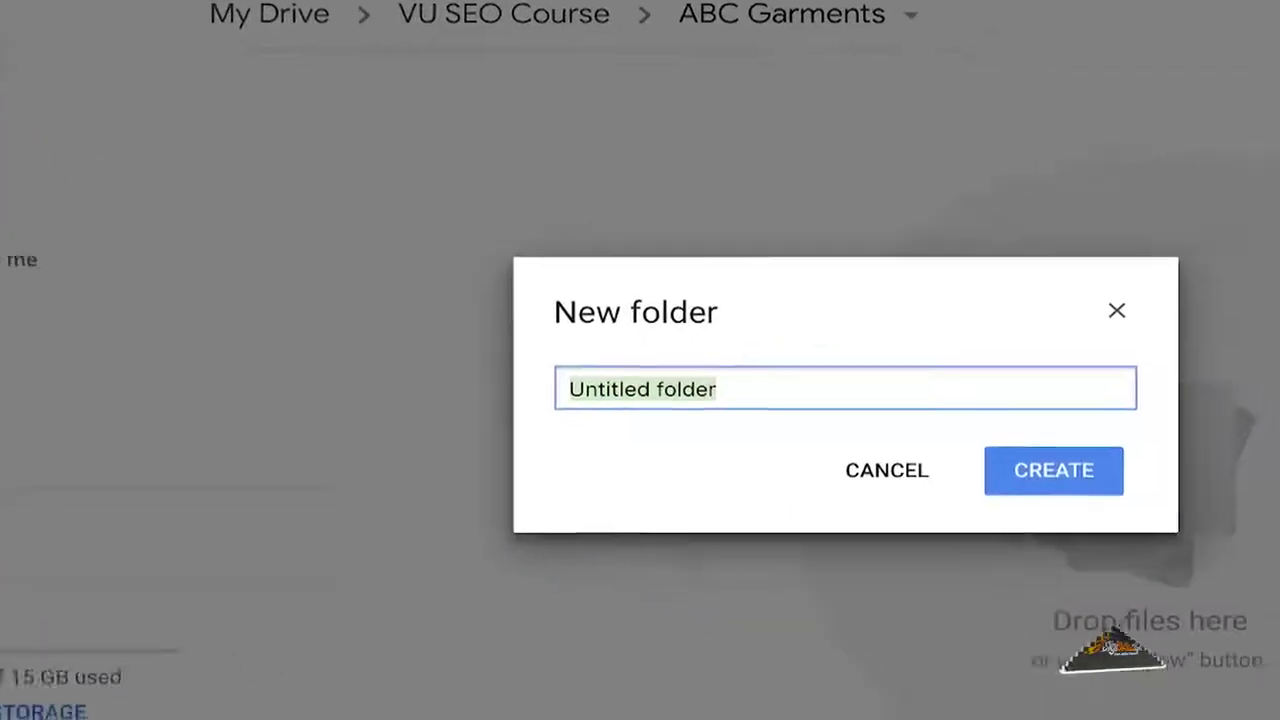
type("Keywords Research")
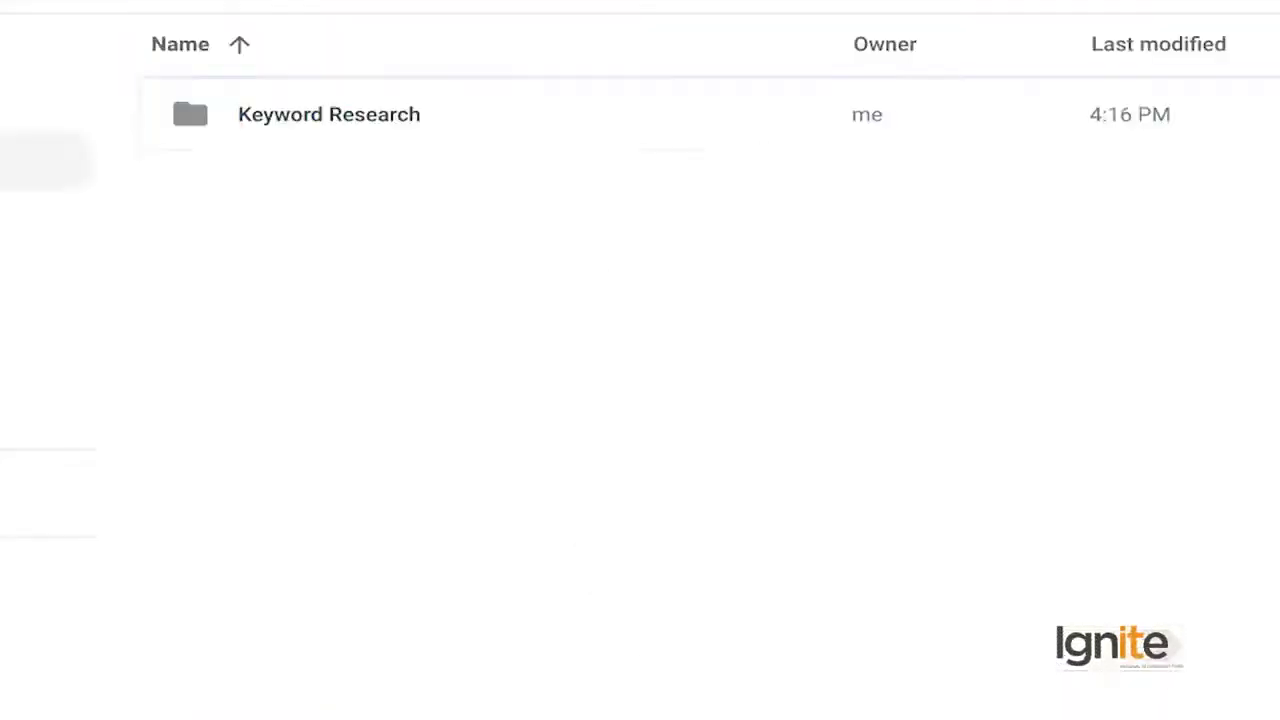
left_click(355, 116)
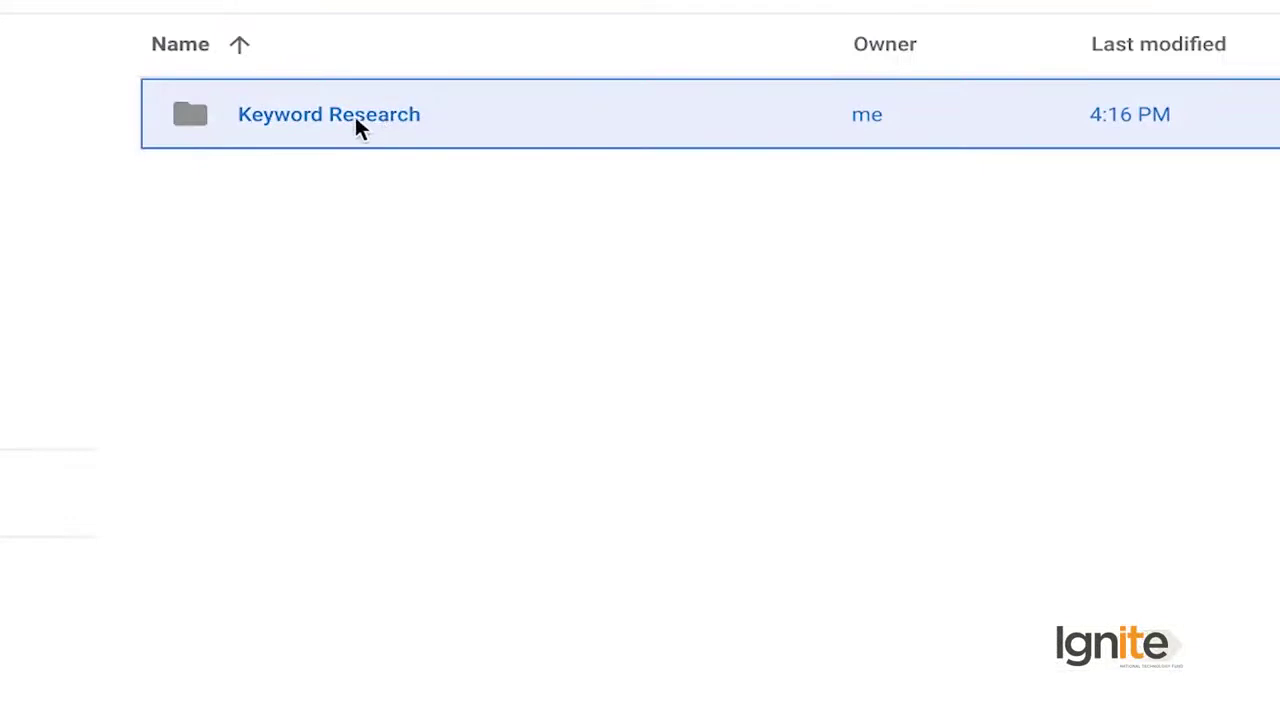
double_click(355, 116)
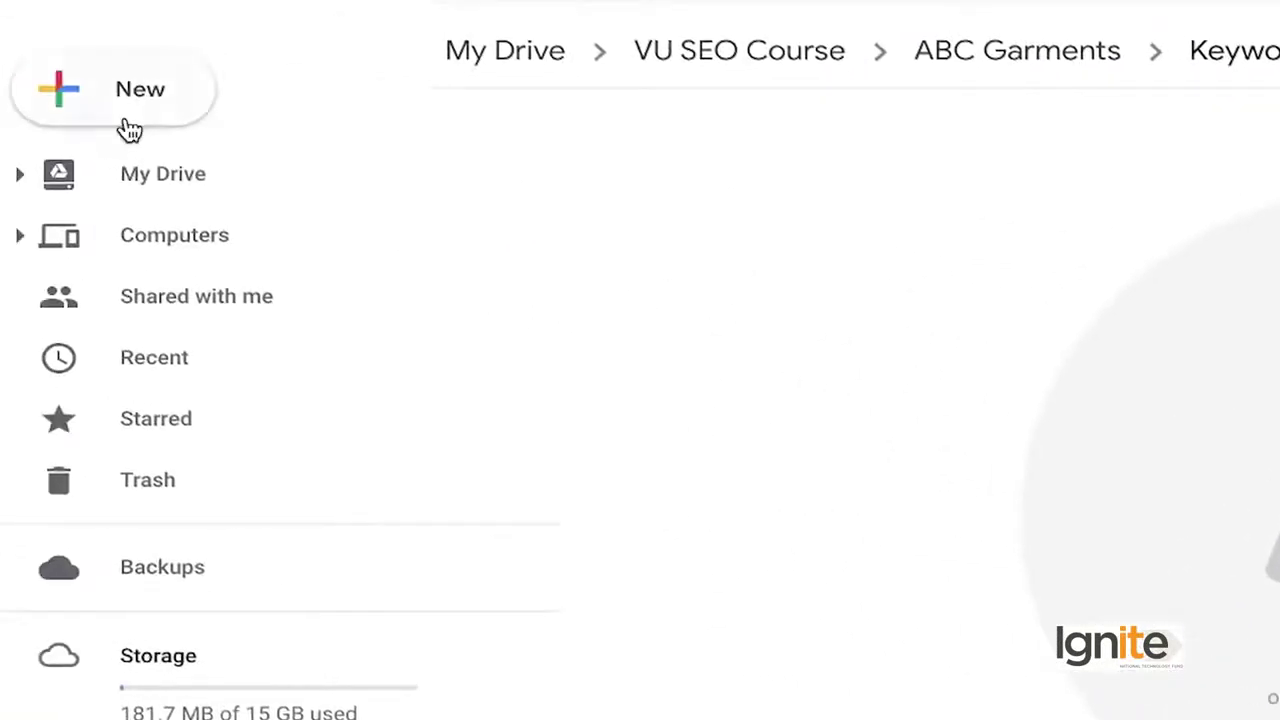
Step: Create Gents Garments, Ladies Garments and Kids Garments folders inside Keyword Research
left_click(126, 125)
left_click(150, 101)
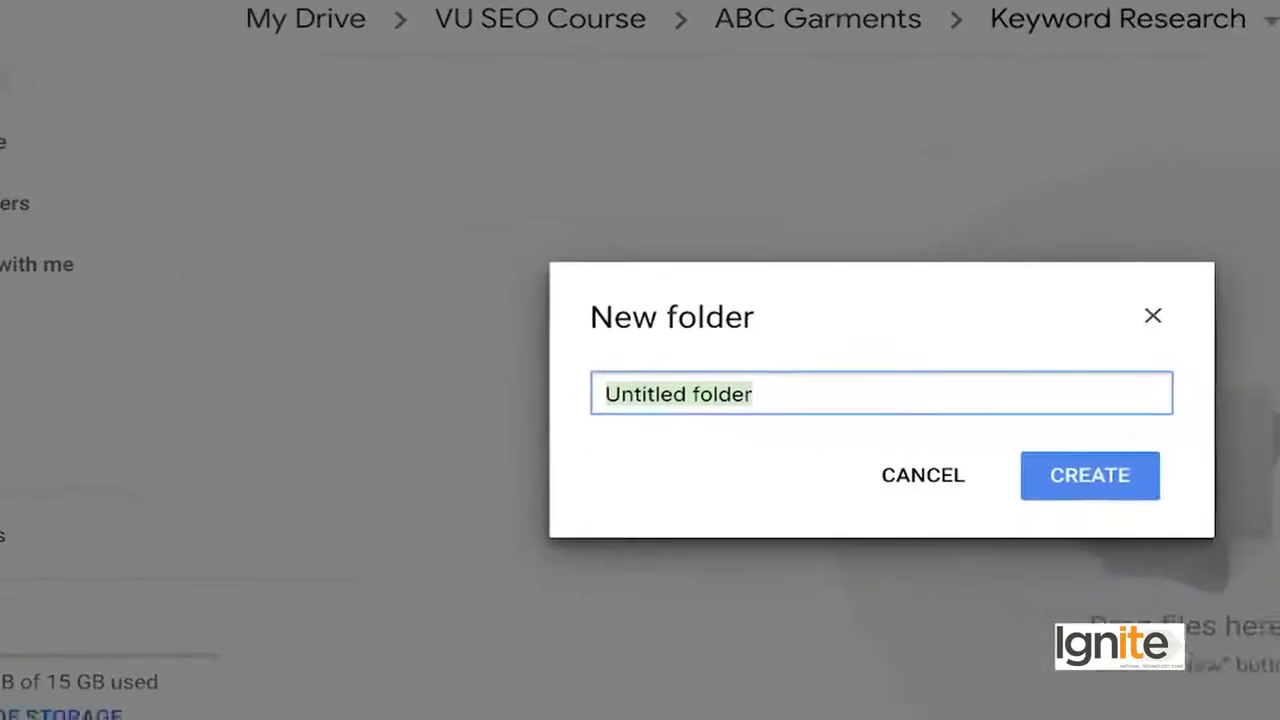
type("Gents Garments")
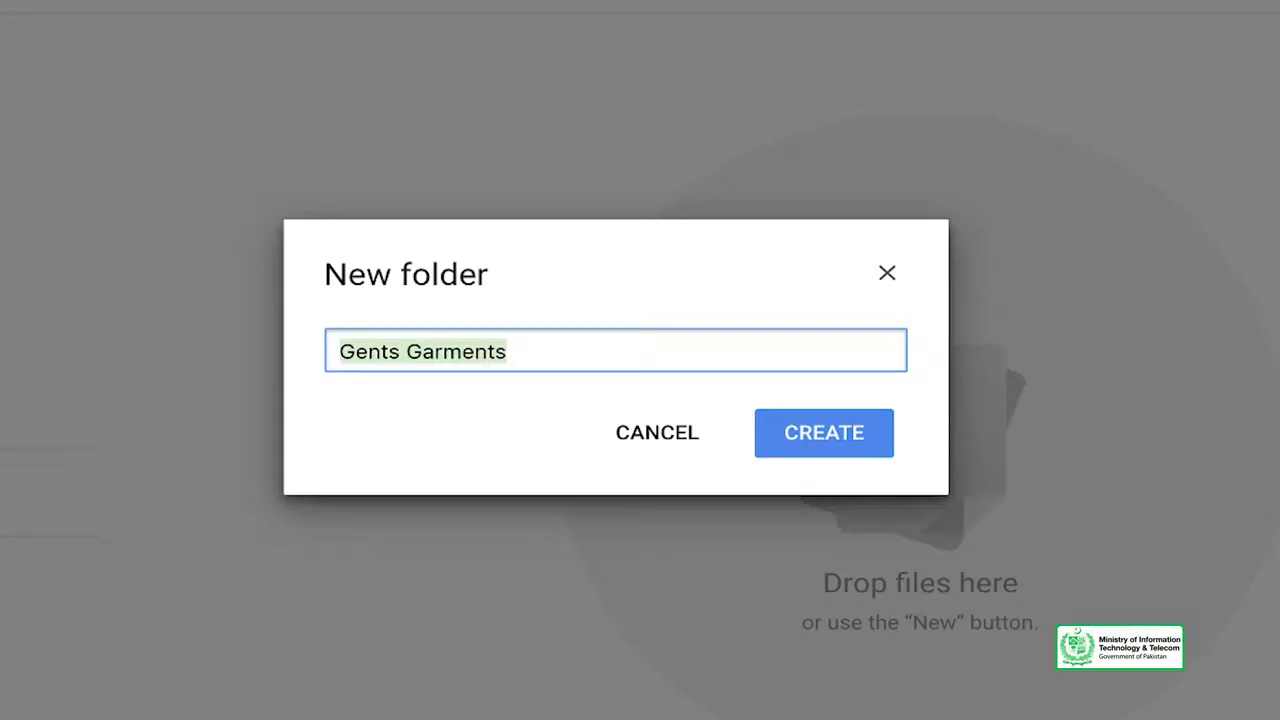
key("Return")
left_click(148, 192)
left_click(177, 190)
type("Gents Garments")
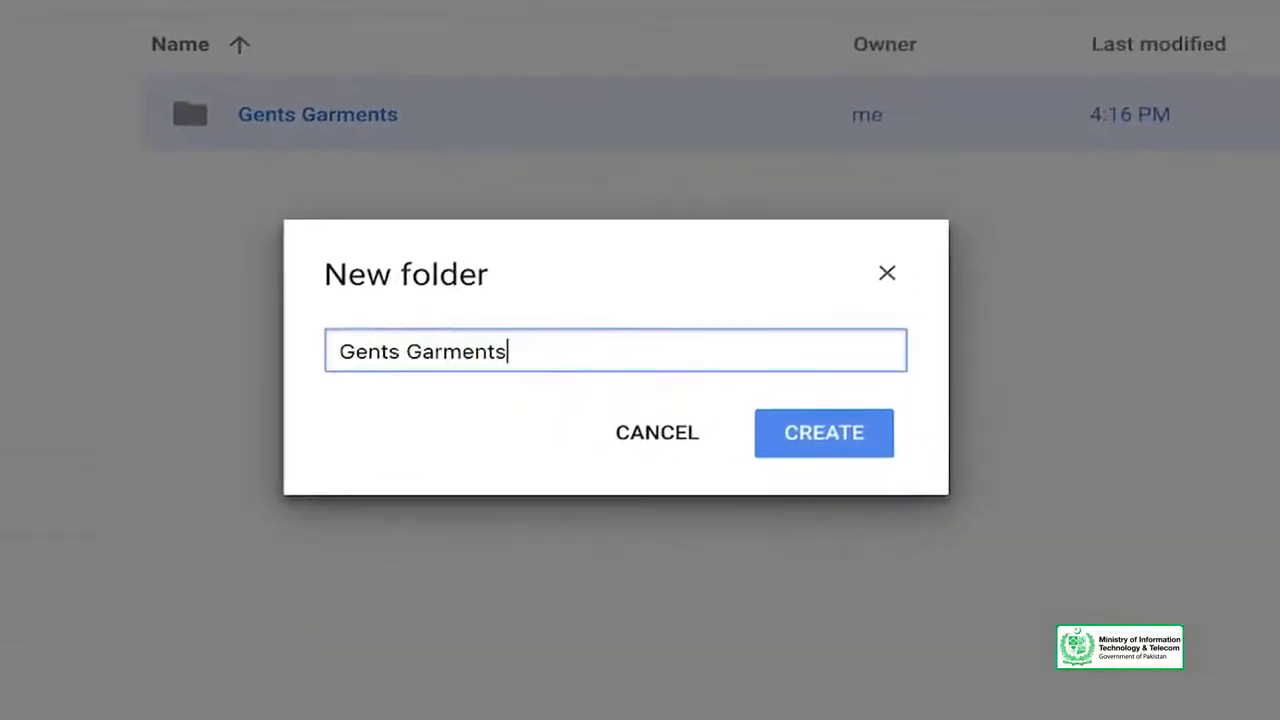
type("Ladies")
key("Return")
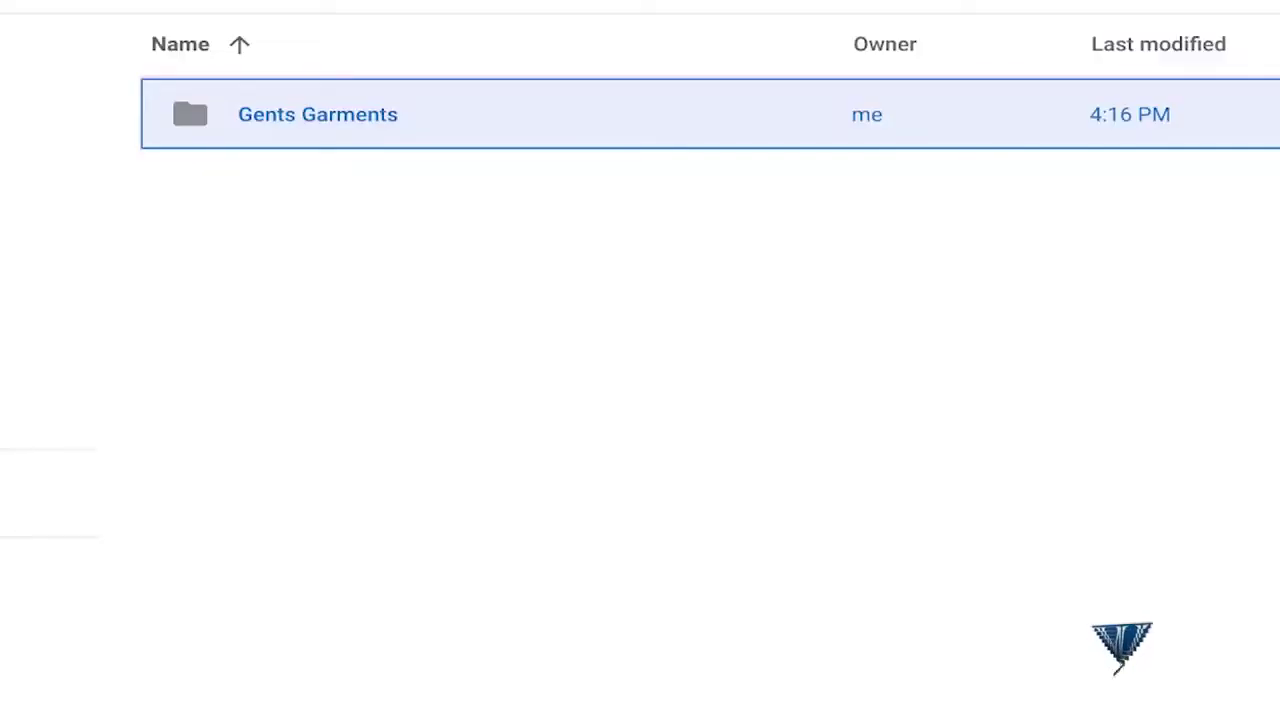
left_click(105, 90)
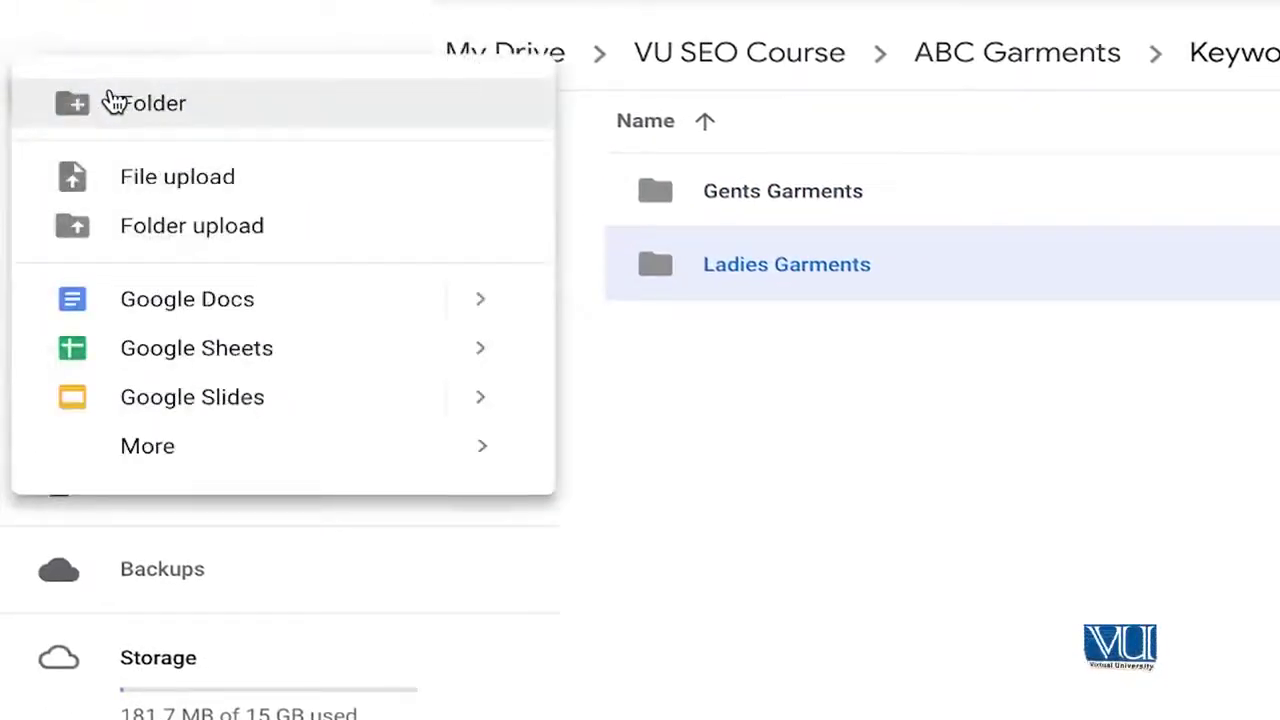
left_click(105, 92)
type("Gents Garments")
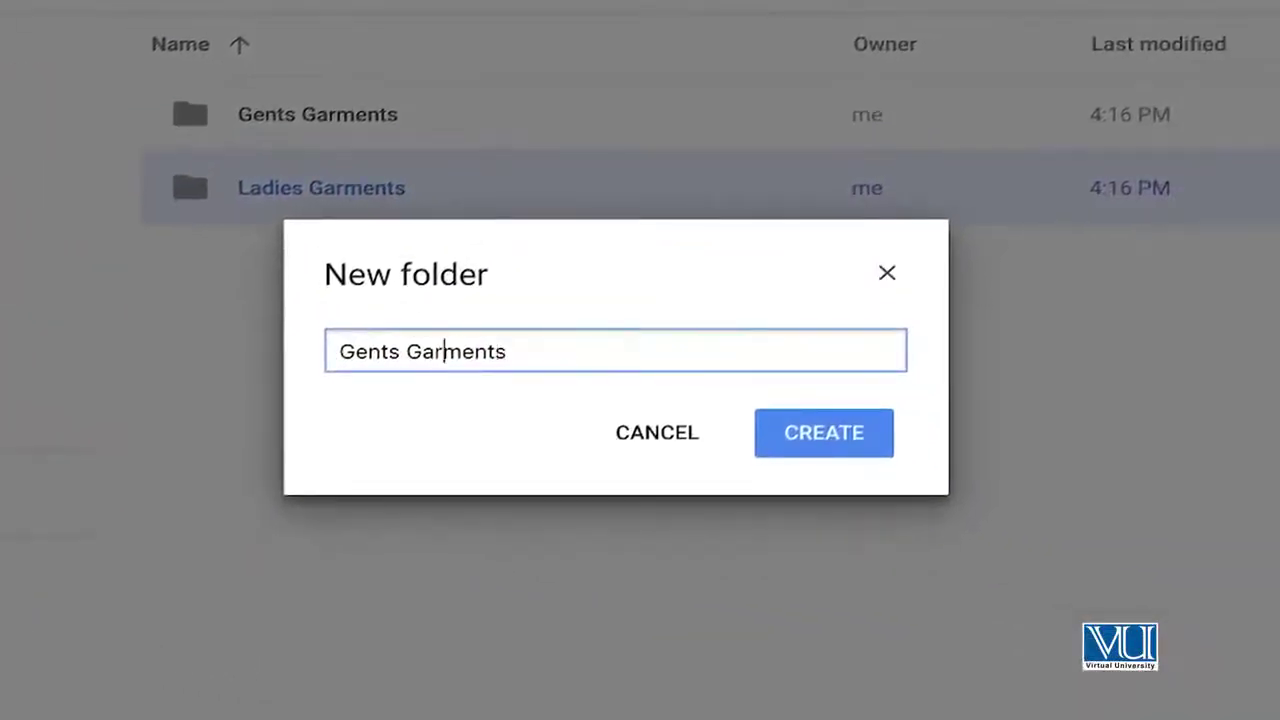
type("Kids")
key("Return")
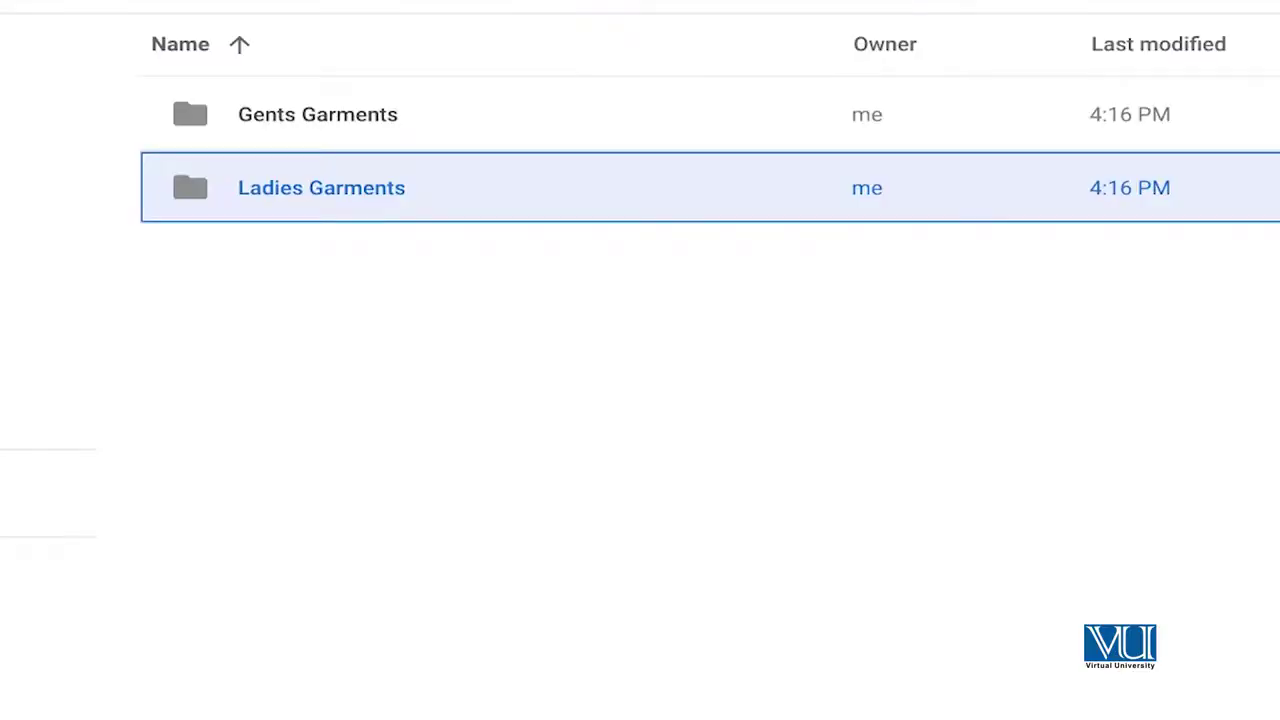
double_click(302, 132)
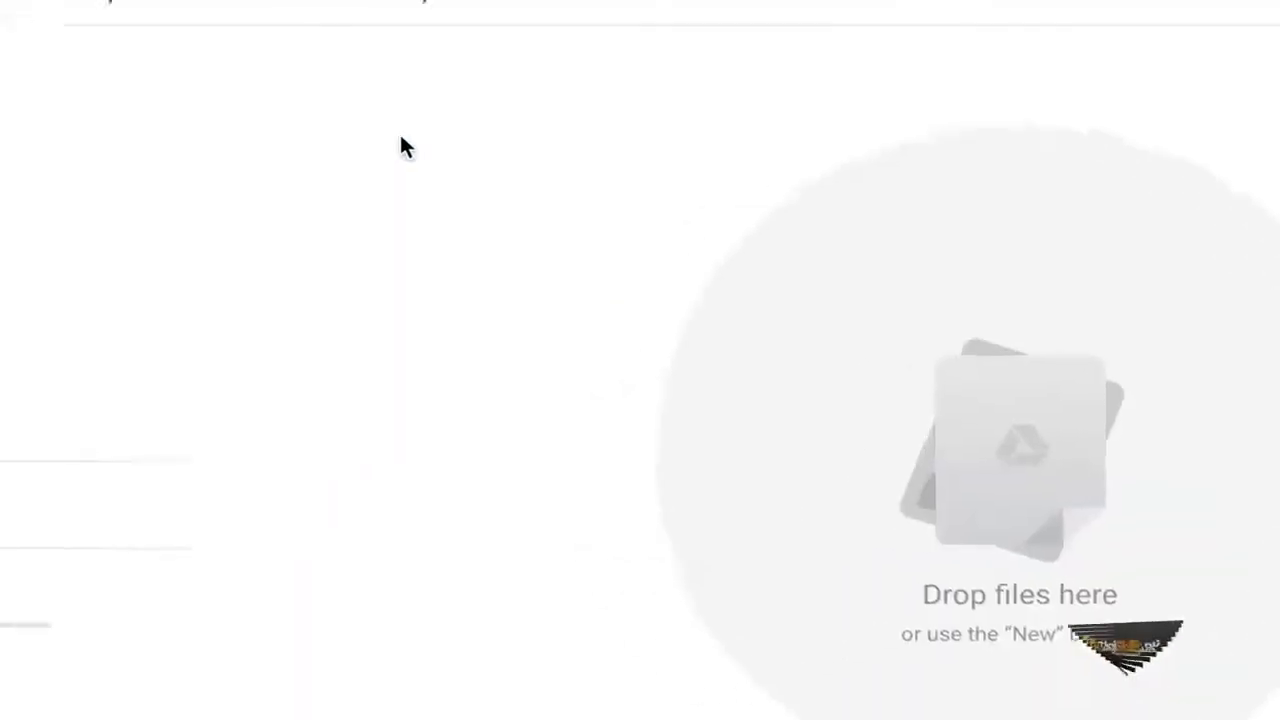
Step: Upload KW - gents garments.csv into the Gents Garments folder
left_click(134, 88)
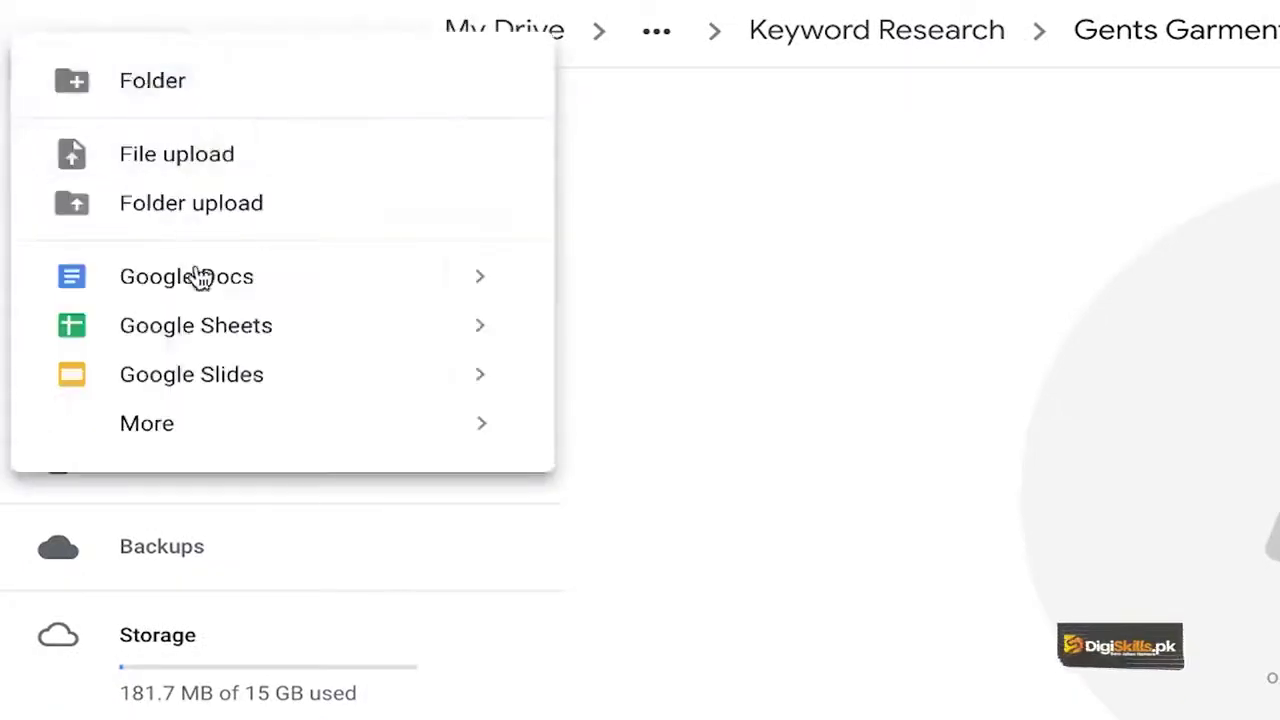
left_click(218, 160)
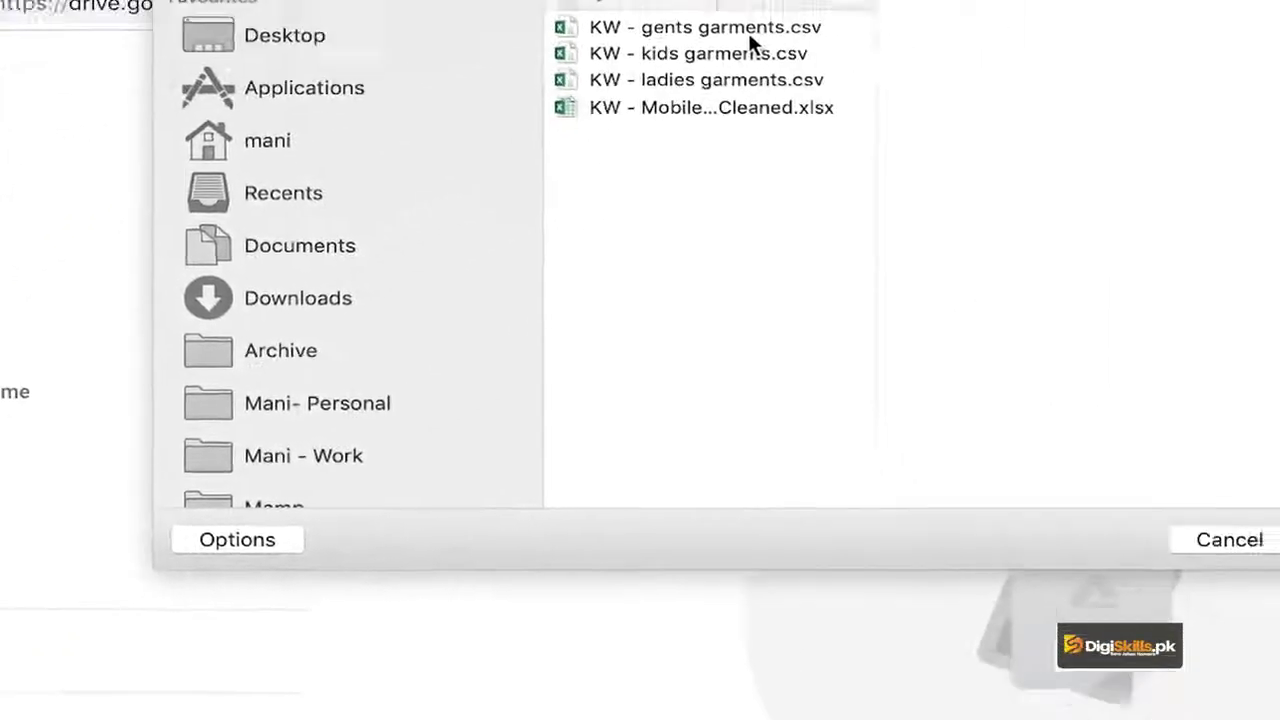
left_click(602, 110)
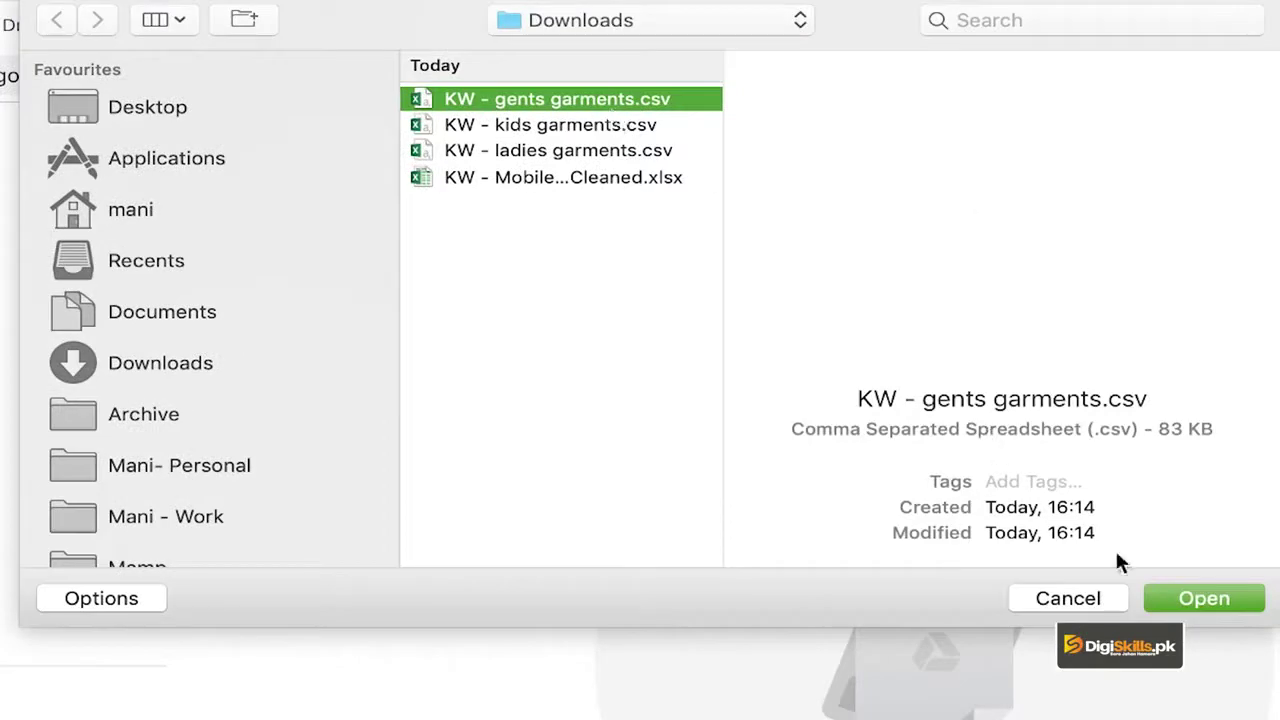
left_click(1200, 598)
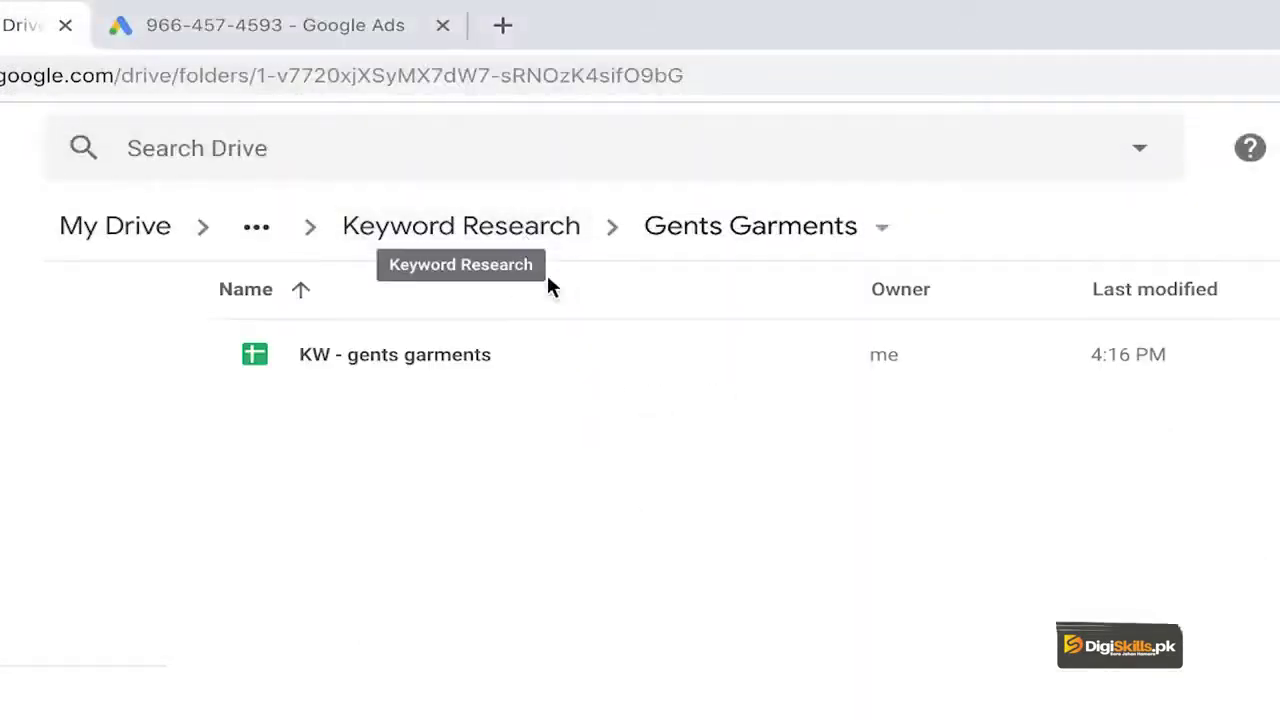
Step: Upload the kids garments keyword CSV into the Kids Garments folder
left_click(550, 232)
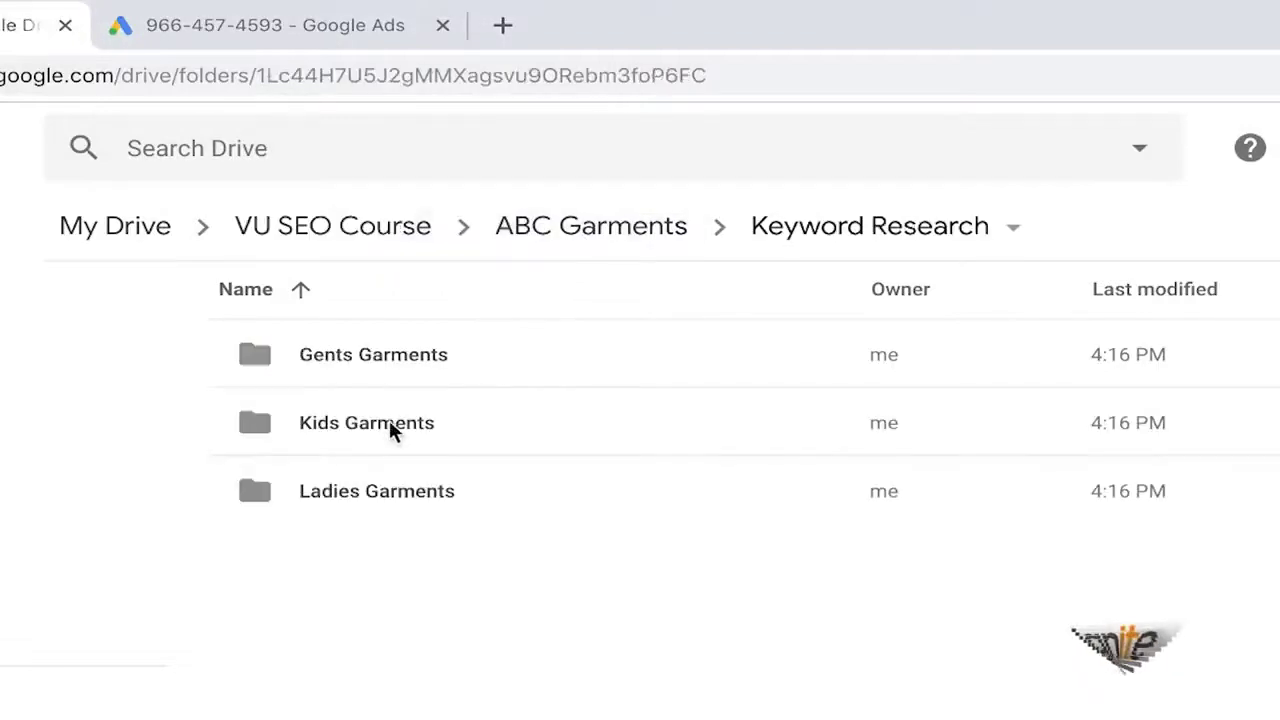
double_click(393, 428)
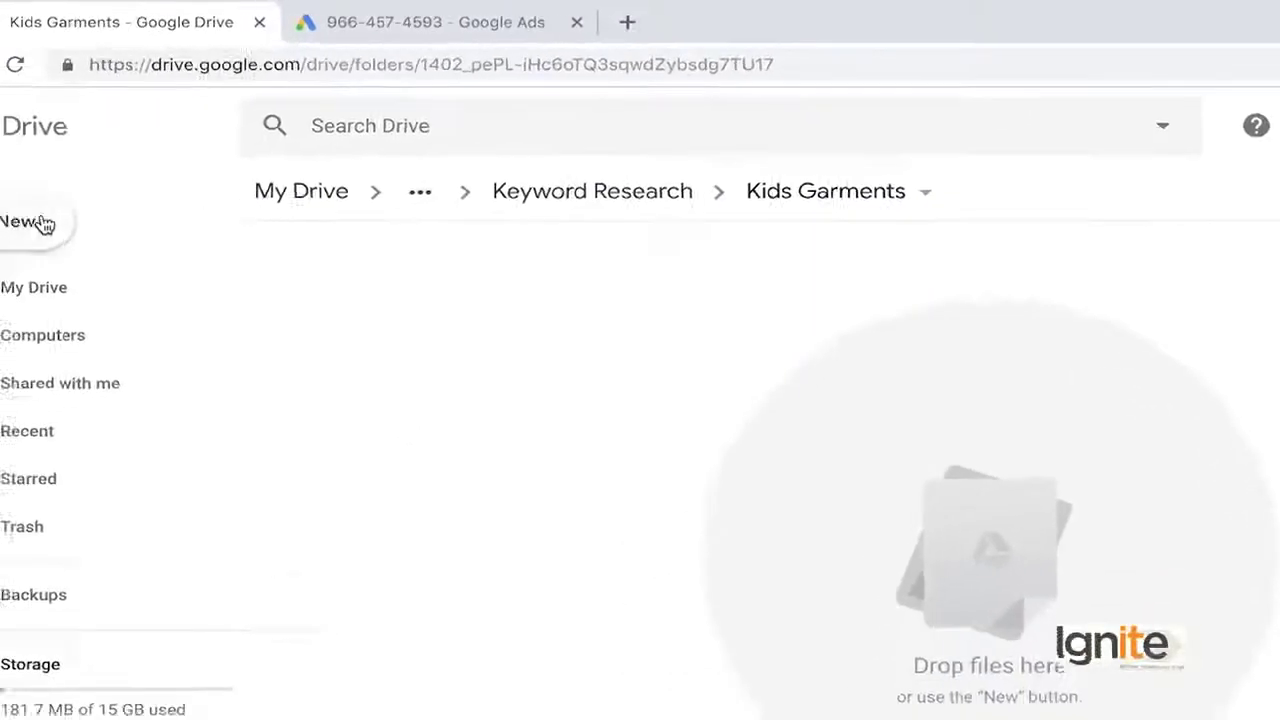
left_click(44, 224)
left_click(176, 283)
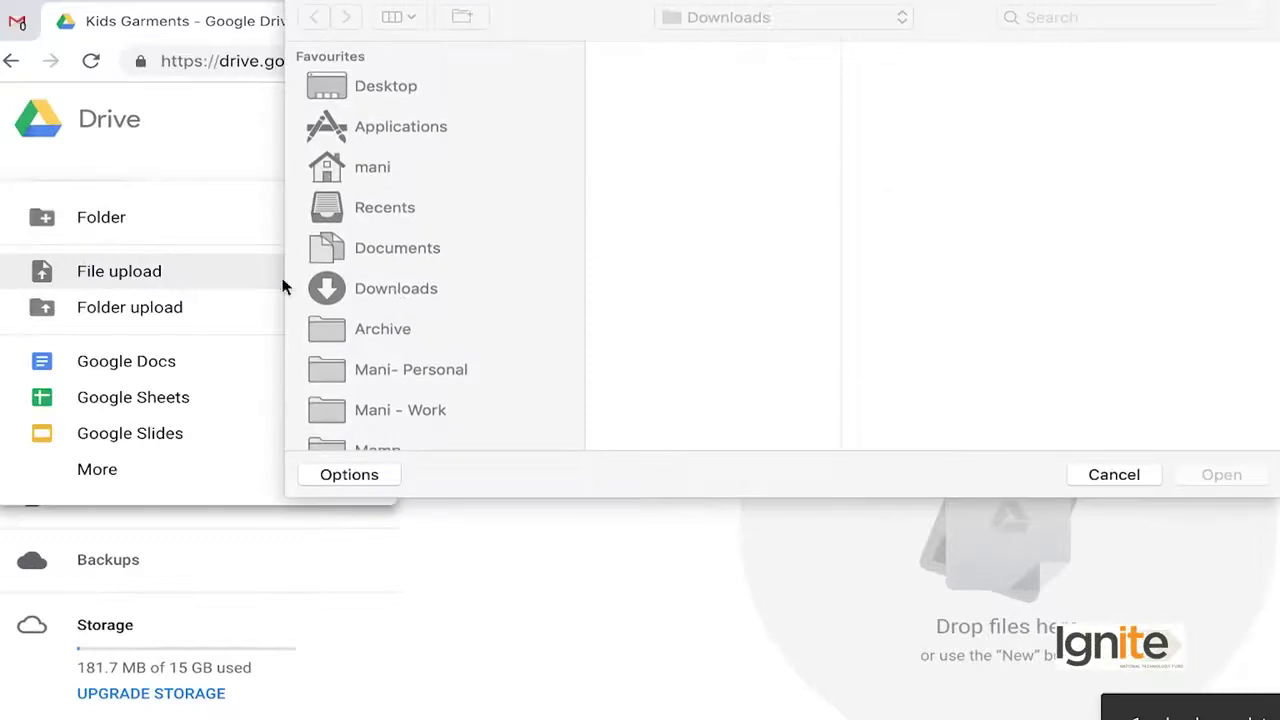
left_click(705, 100)
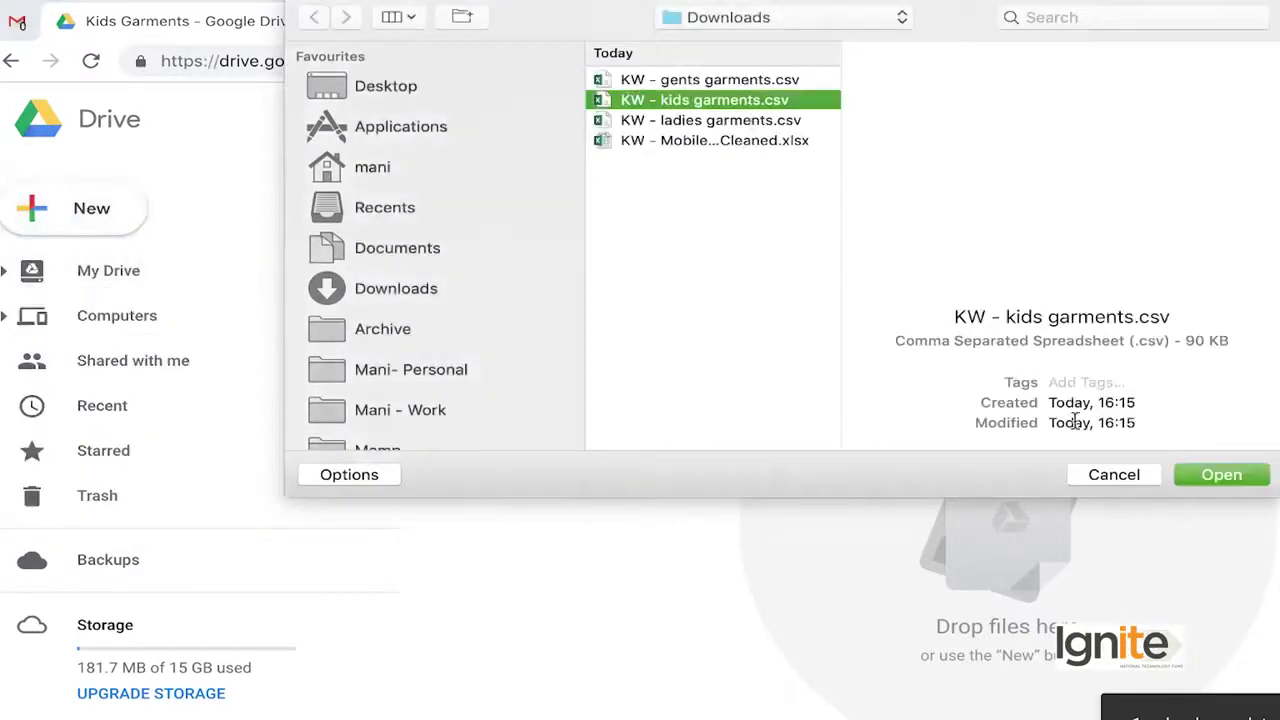
left_click(1222, 475)
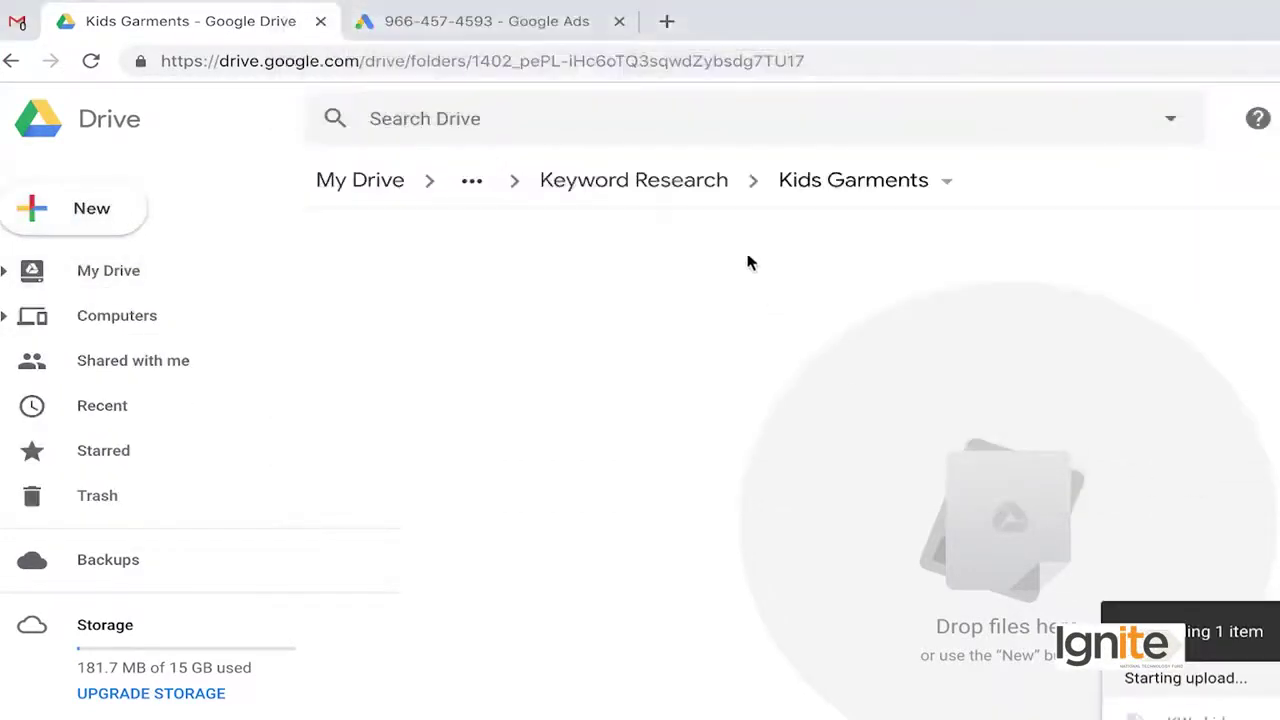
Step: Upload KW - ladies garments.csv into Ladies Garments and return to Keyword Research
left_click(667, 192)
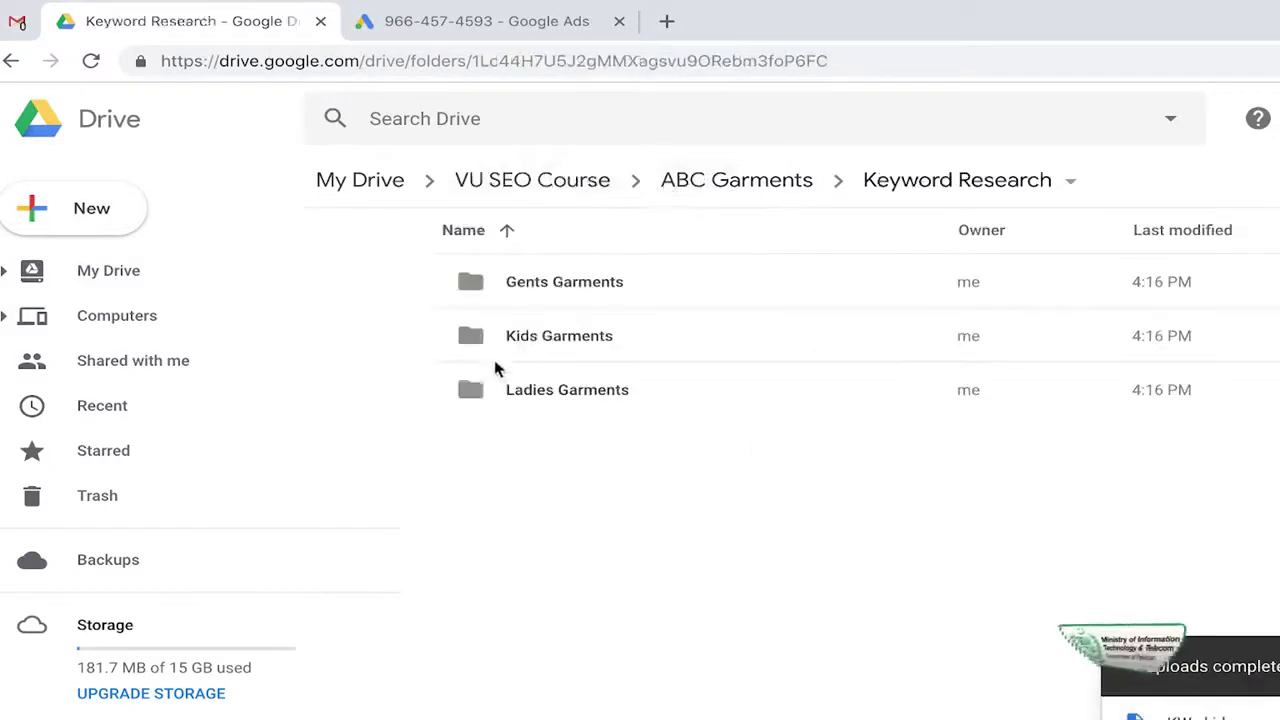
double_click(511, 388)
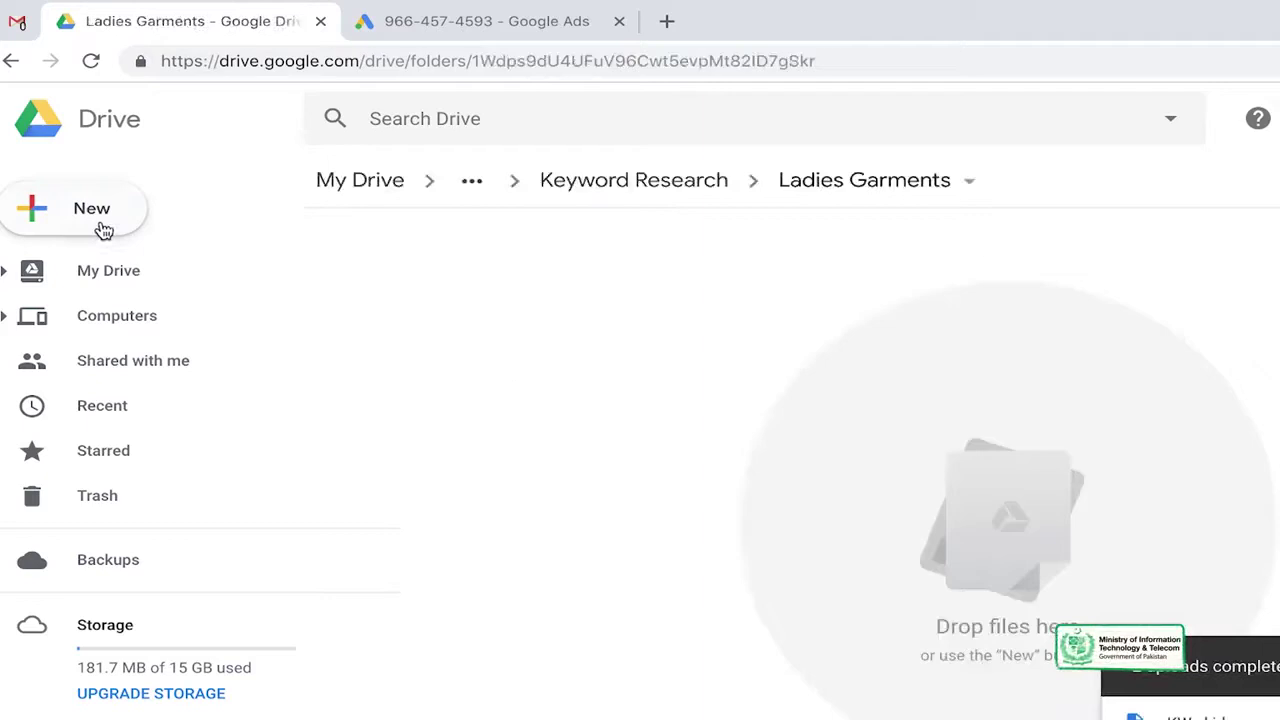
left_click(30, 222)
left_click(145, 274)
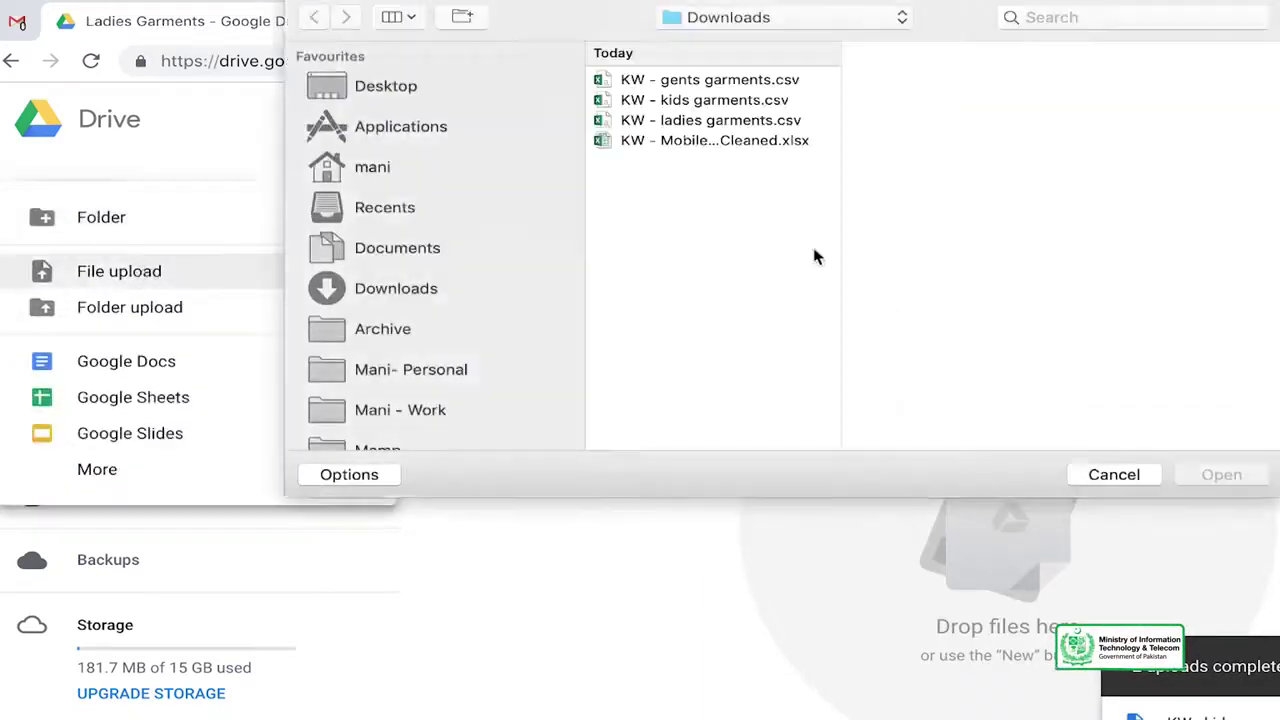
left_click(740, 121)
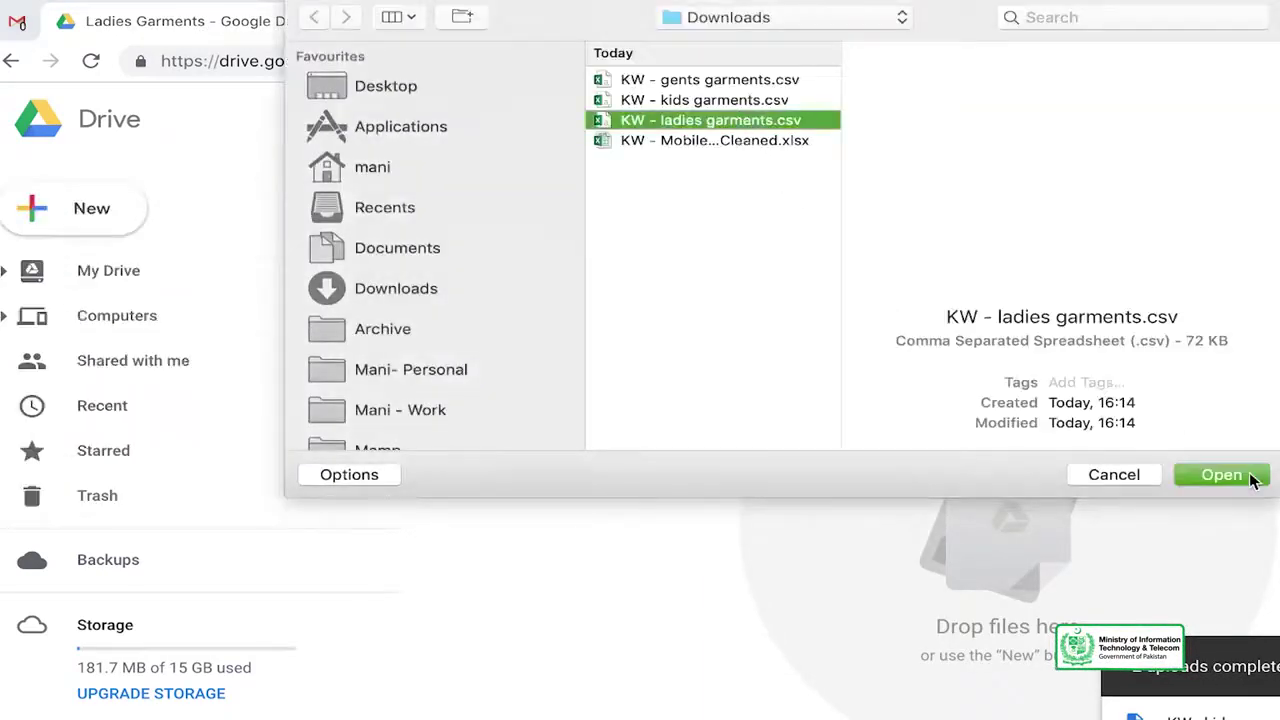
left_click(1253, 478)
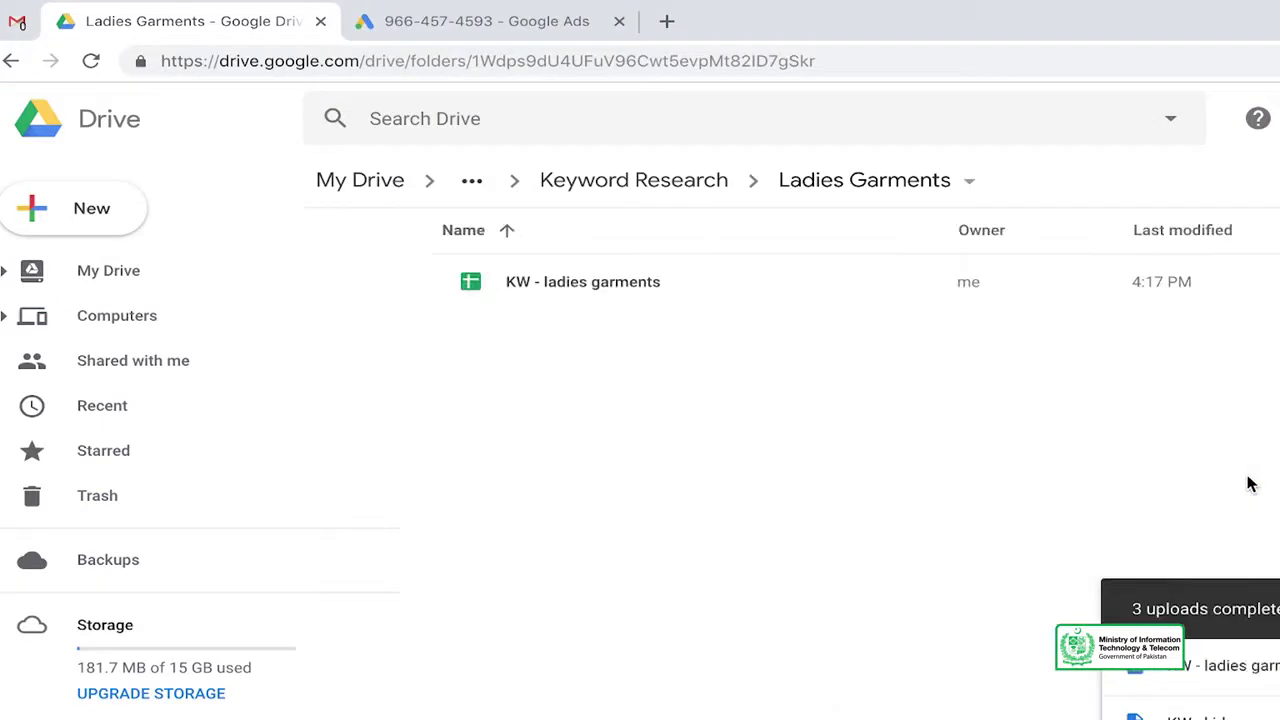
left_click(688, 183)
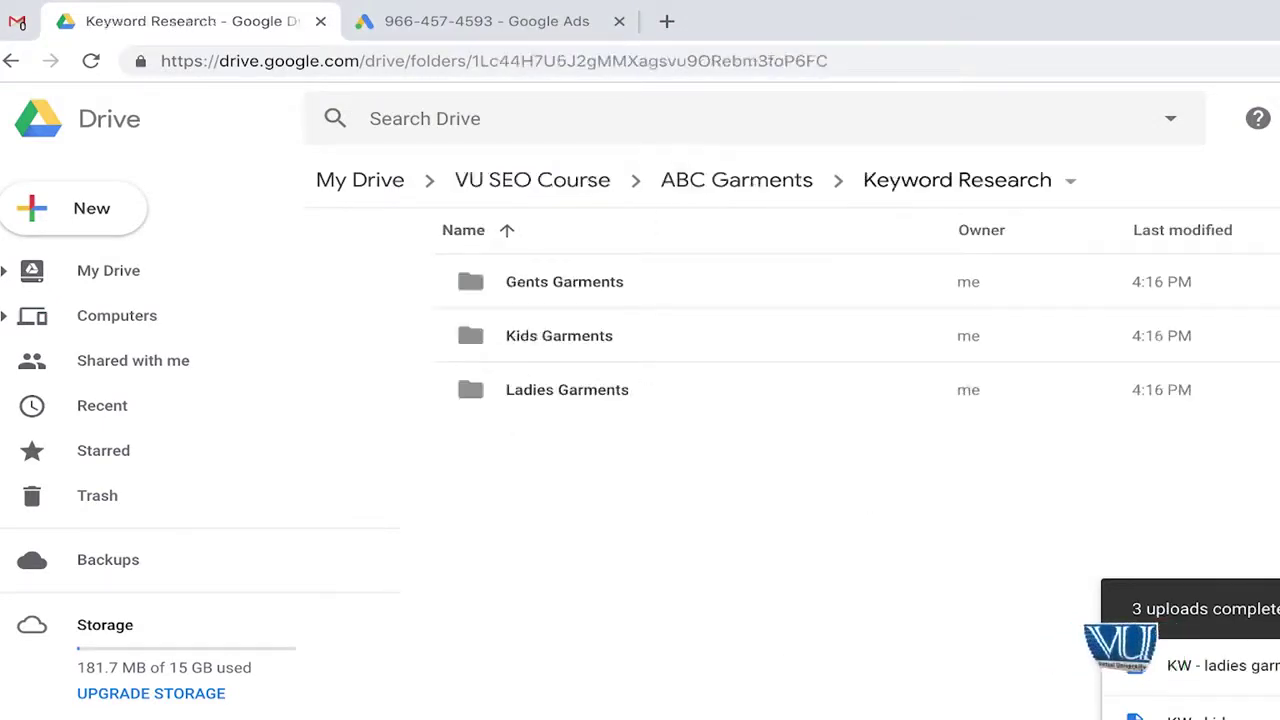
Step: Open KW - kids garments in Google Sheets and auto-fit column A to the keywords
double_click(542, 345)
double_click(595, 285)
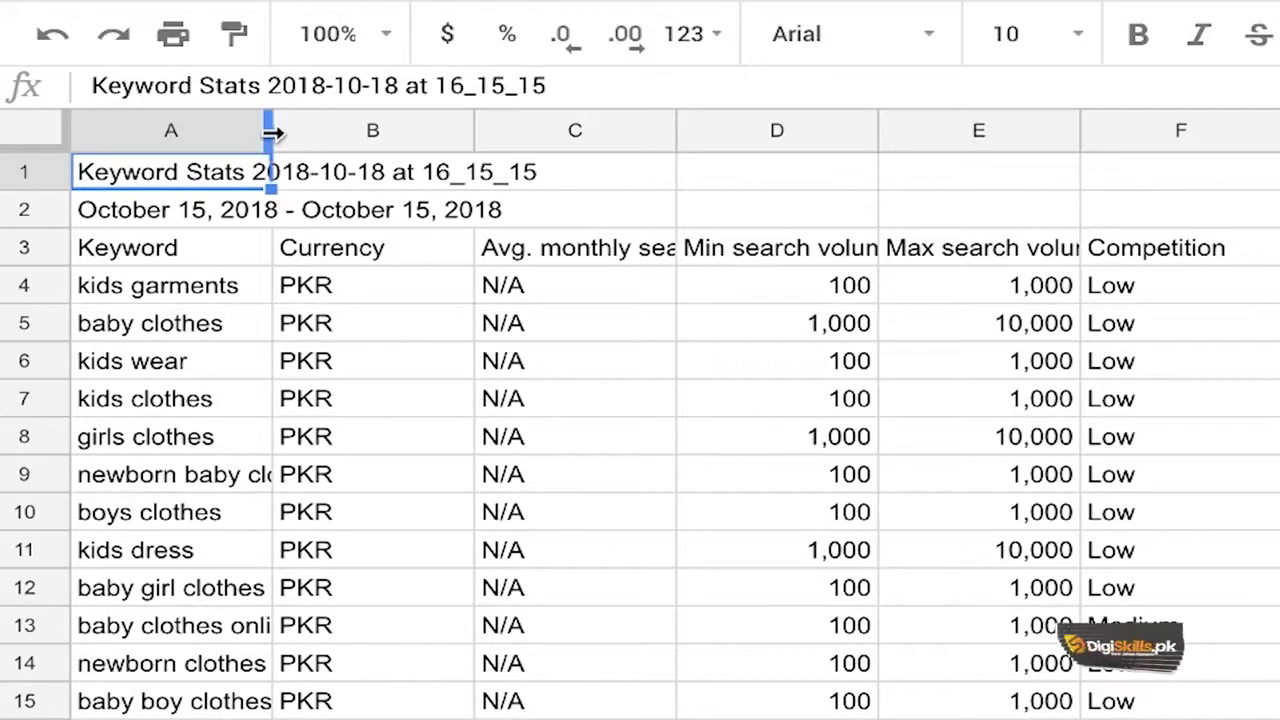
left_click_drag(272, 131, 461, 152)
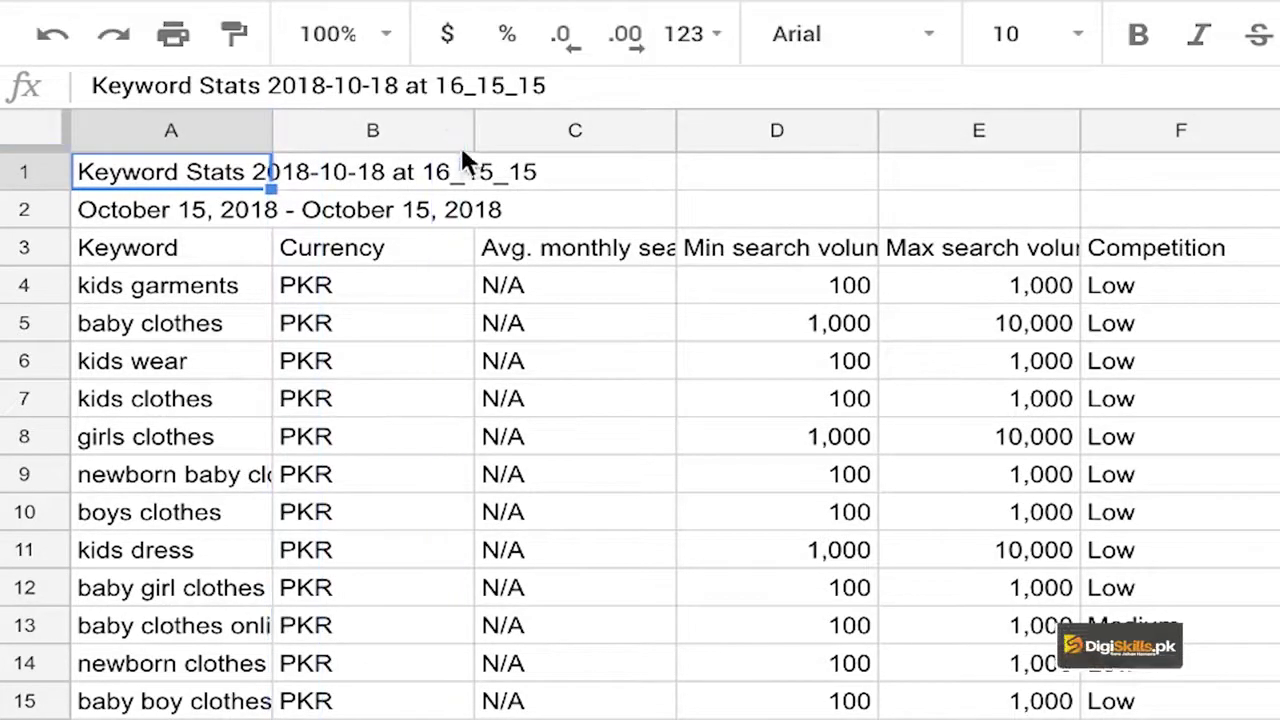
left_click(341, 245)
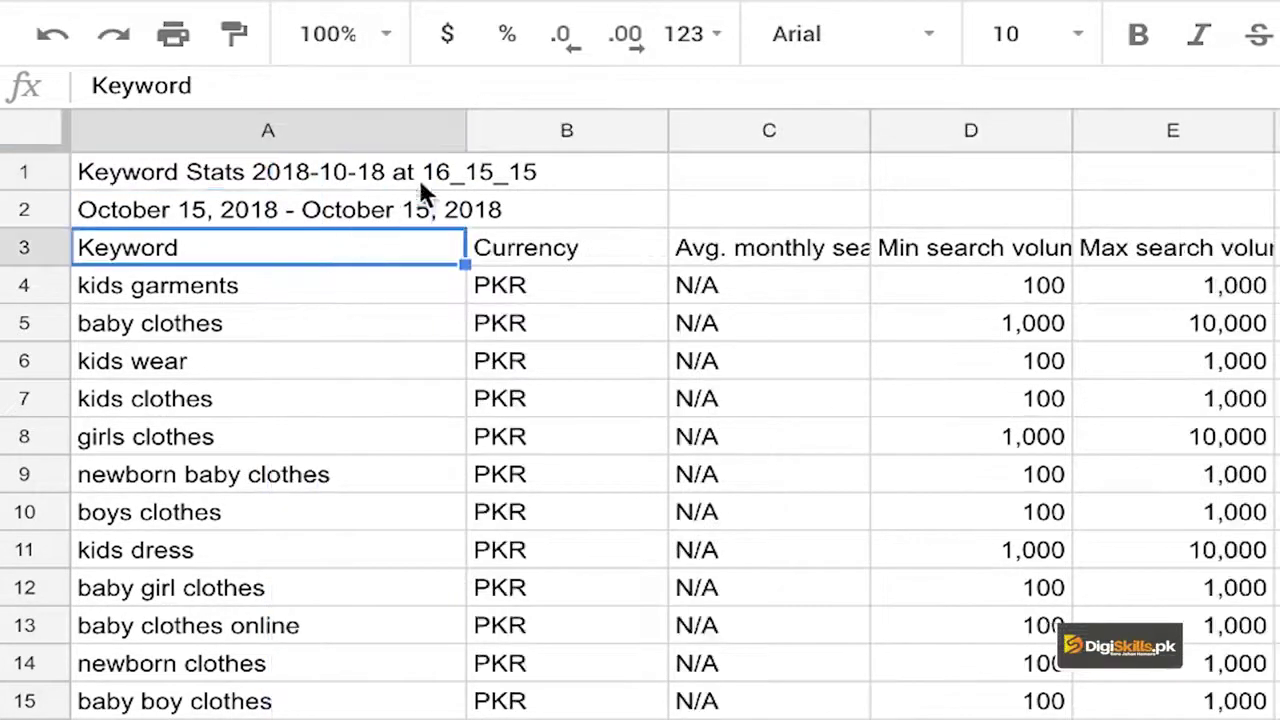
double_click(463, 128)
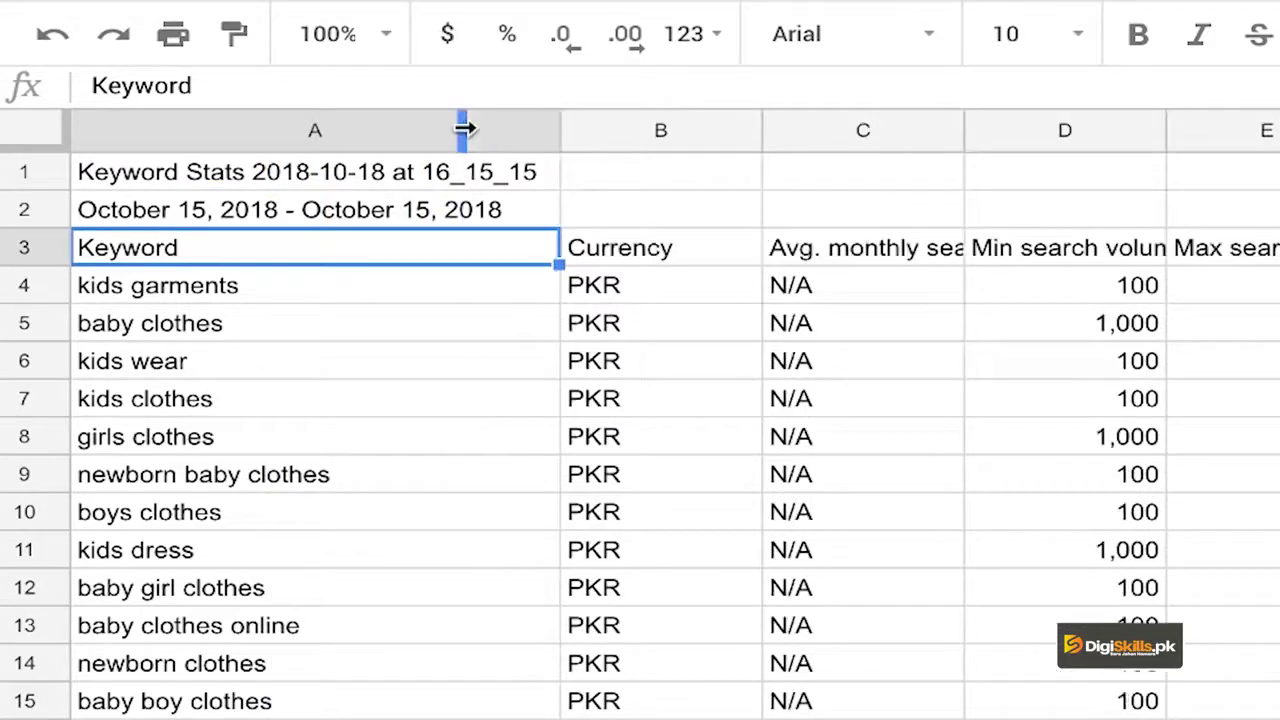
Step: Select the data from the A3 Keyword header down and add a filter
left_click(464, 337)
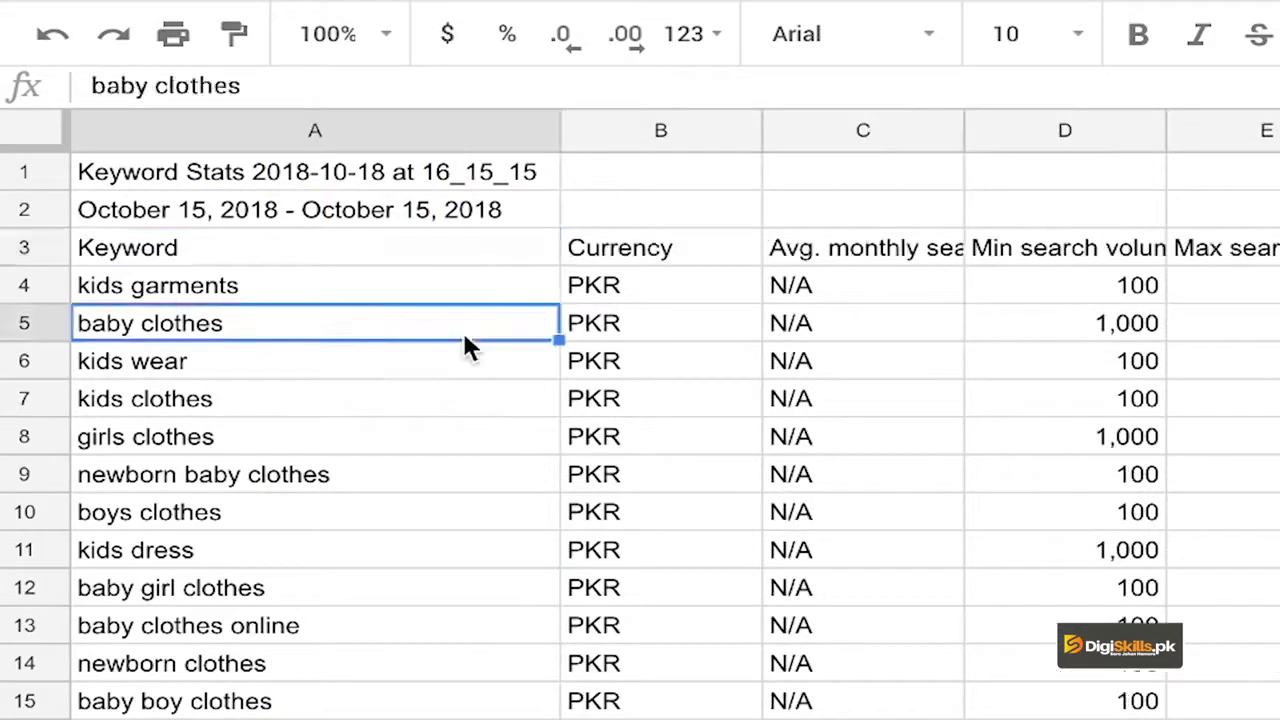
key("Up")
key("Up")
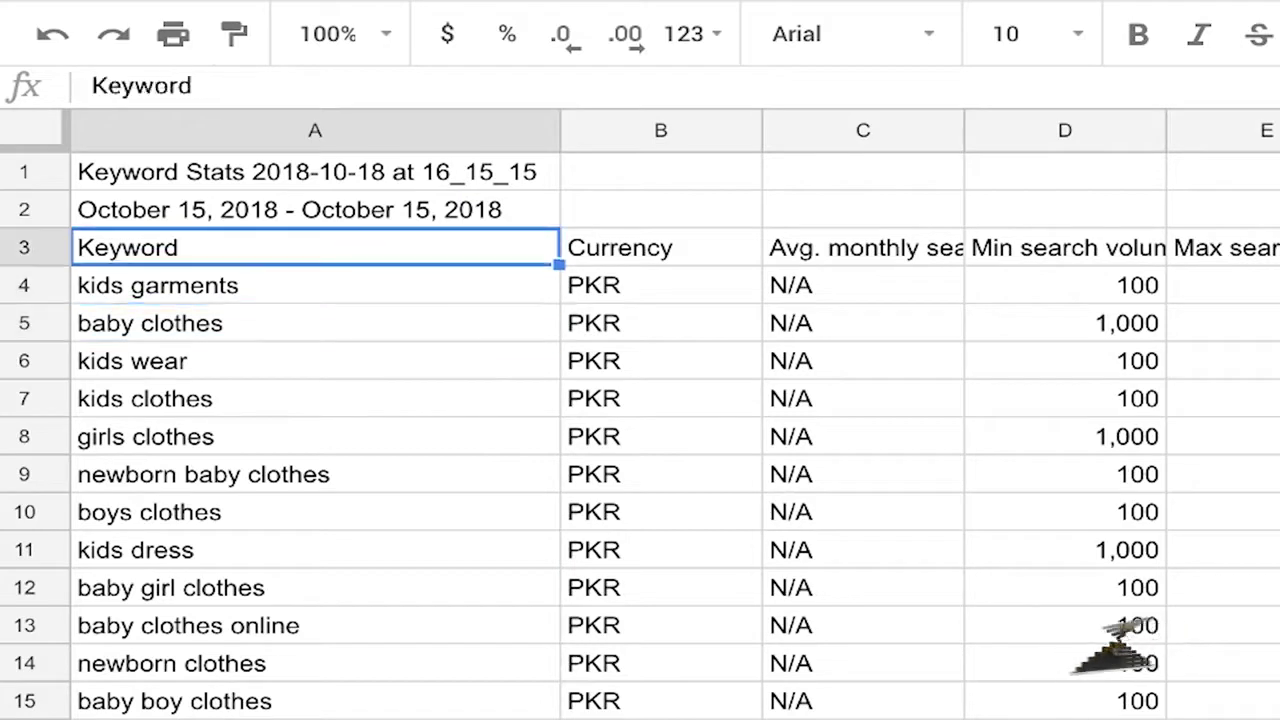
key("ctrl+shift+End")
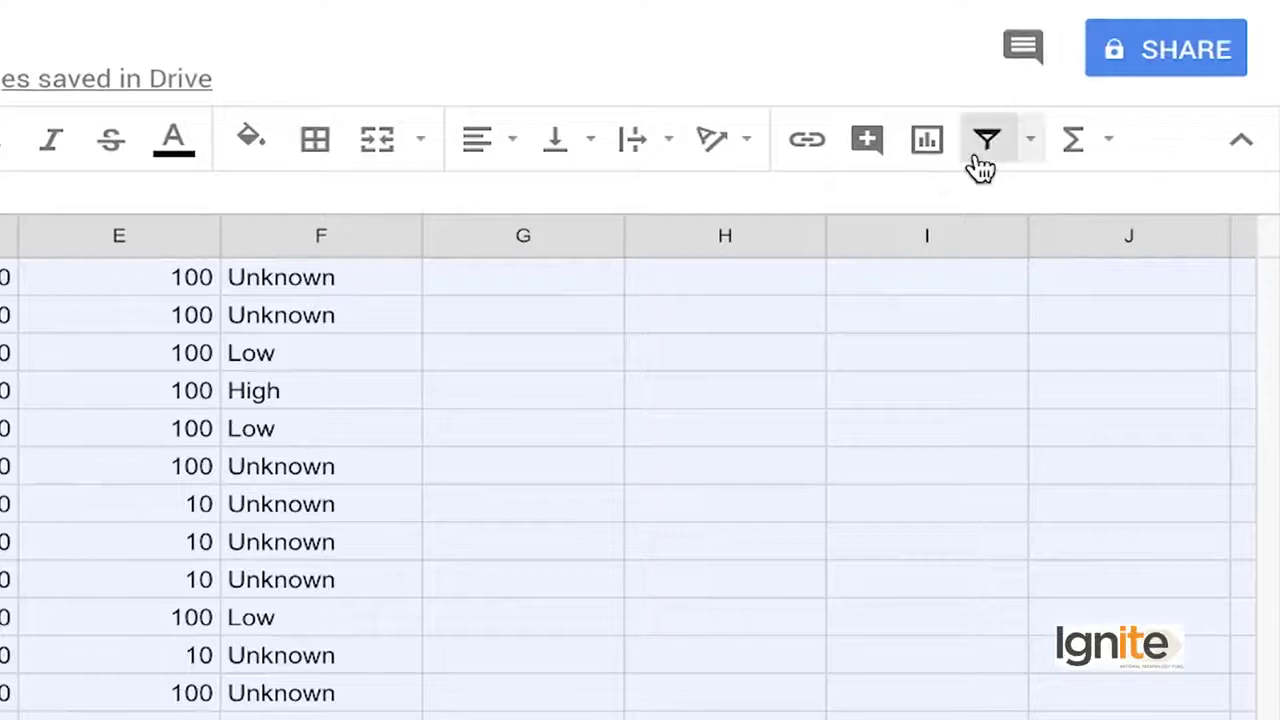
left_click(978, 158)
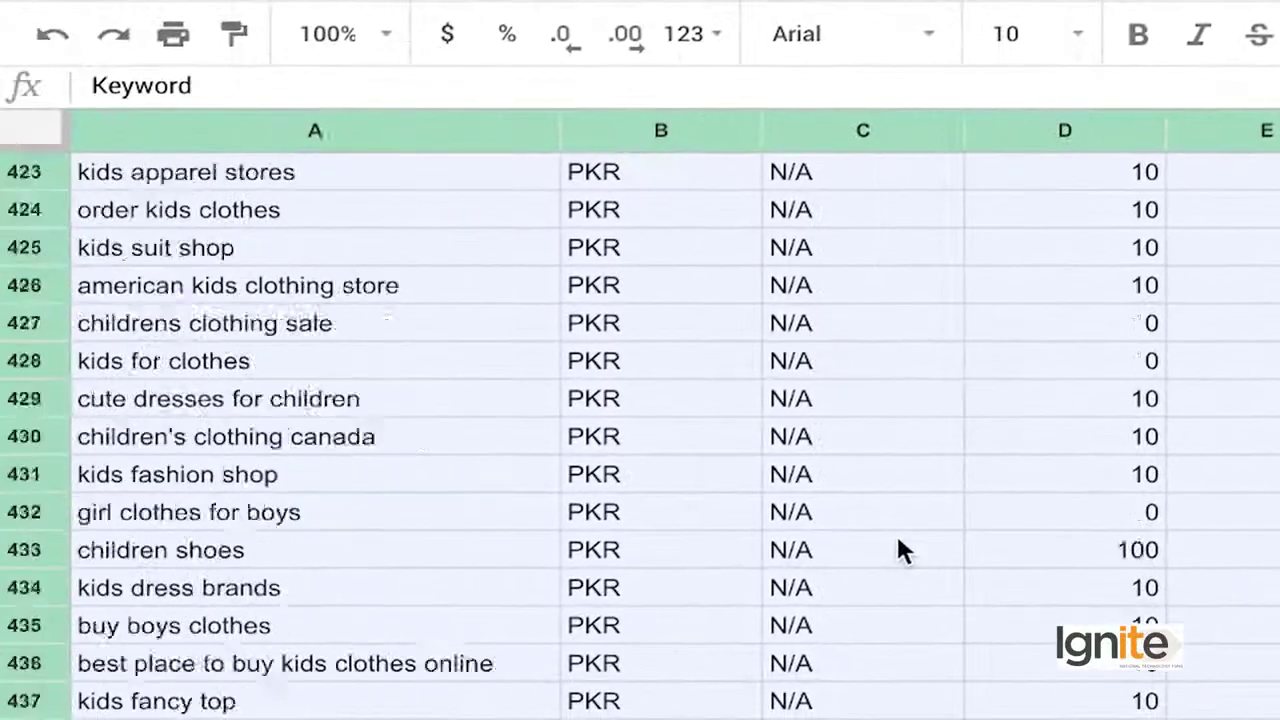
left_click(897, 541)
key("Left")
key("Left")
key("ctrl+Up")
key("Down")
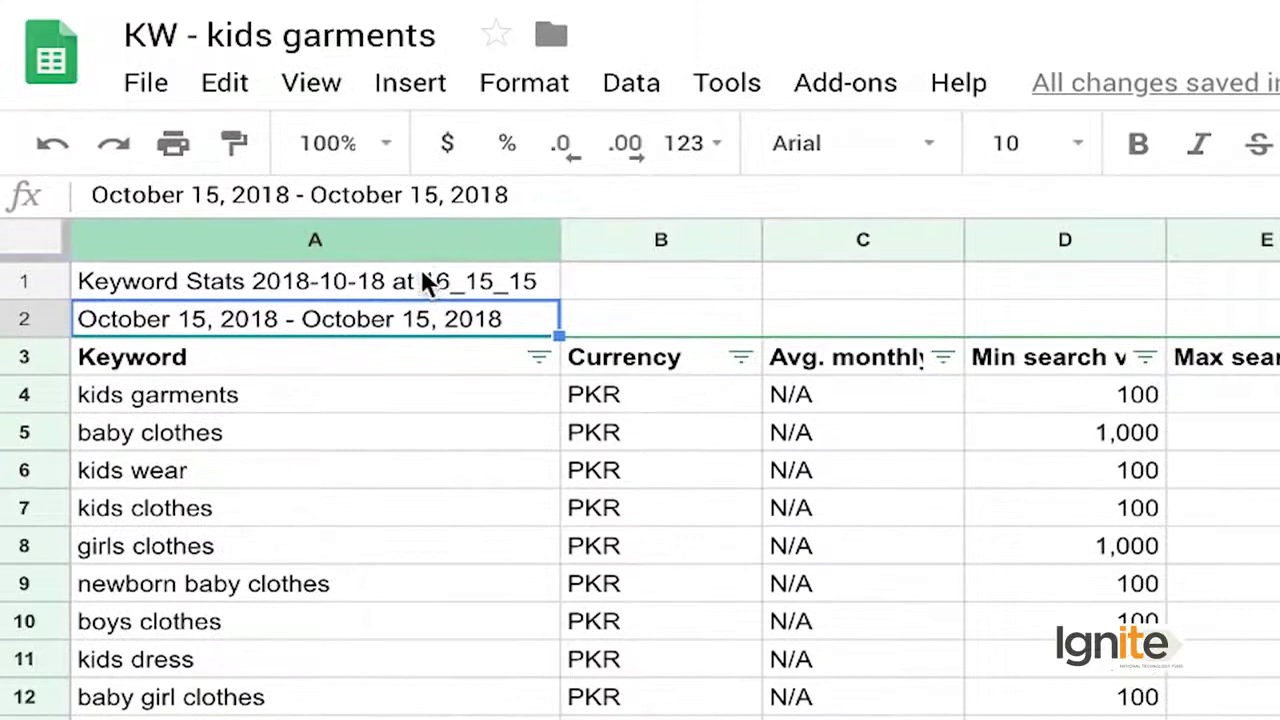
left_click(413, 240)
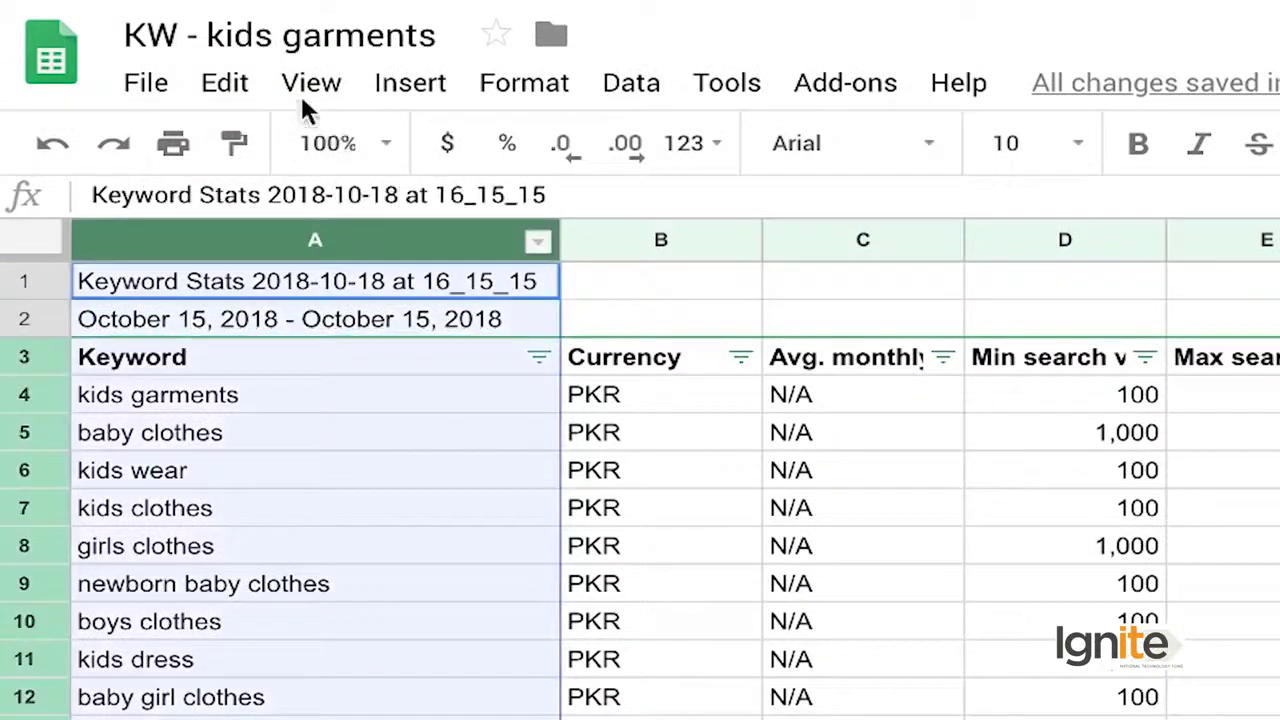
Step: Insert a '#' column left of the keywords, numbered 1, 2, 3… down the list
left_click(408, 86)
left_click(422, 136)
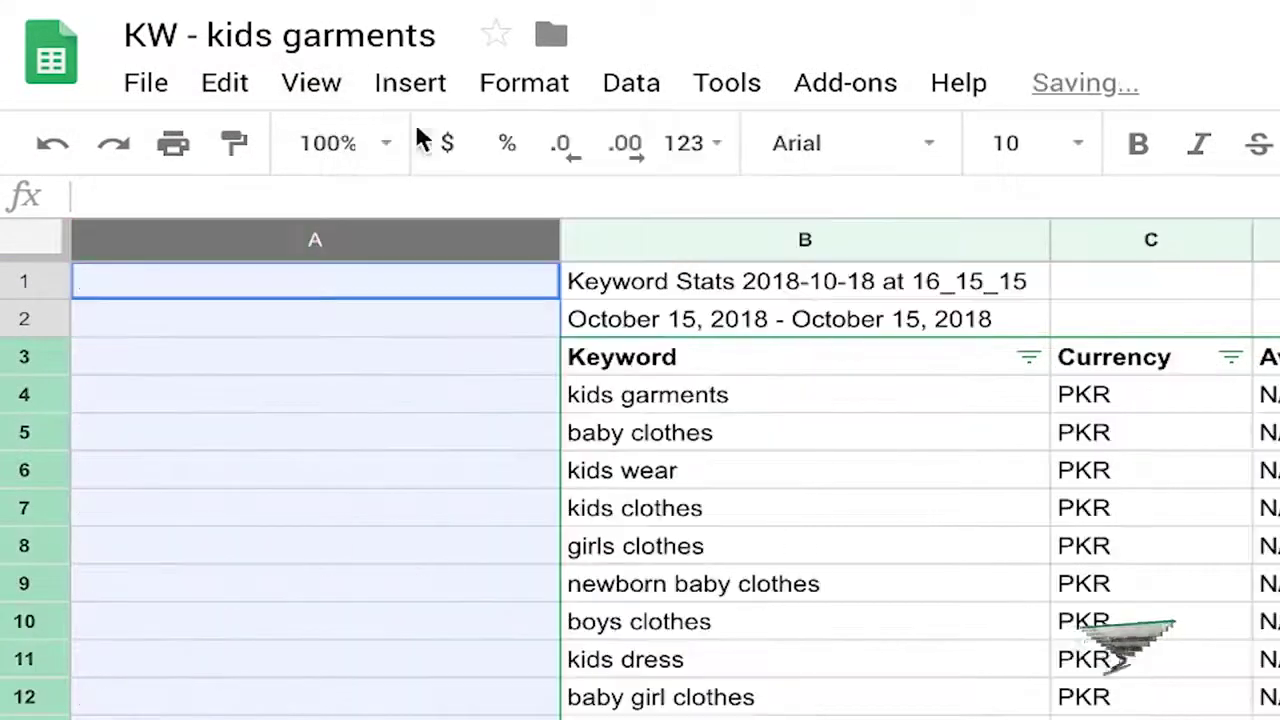
left_click(315, 281)
key("Down")
key("Down")
type("#")
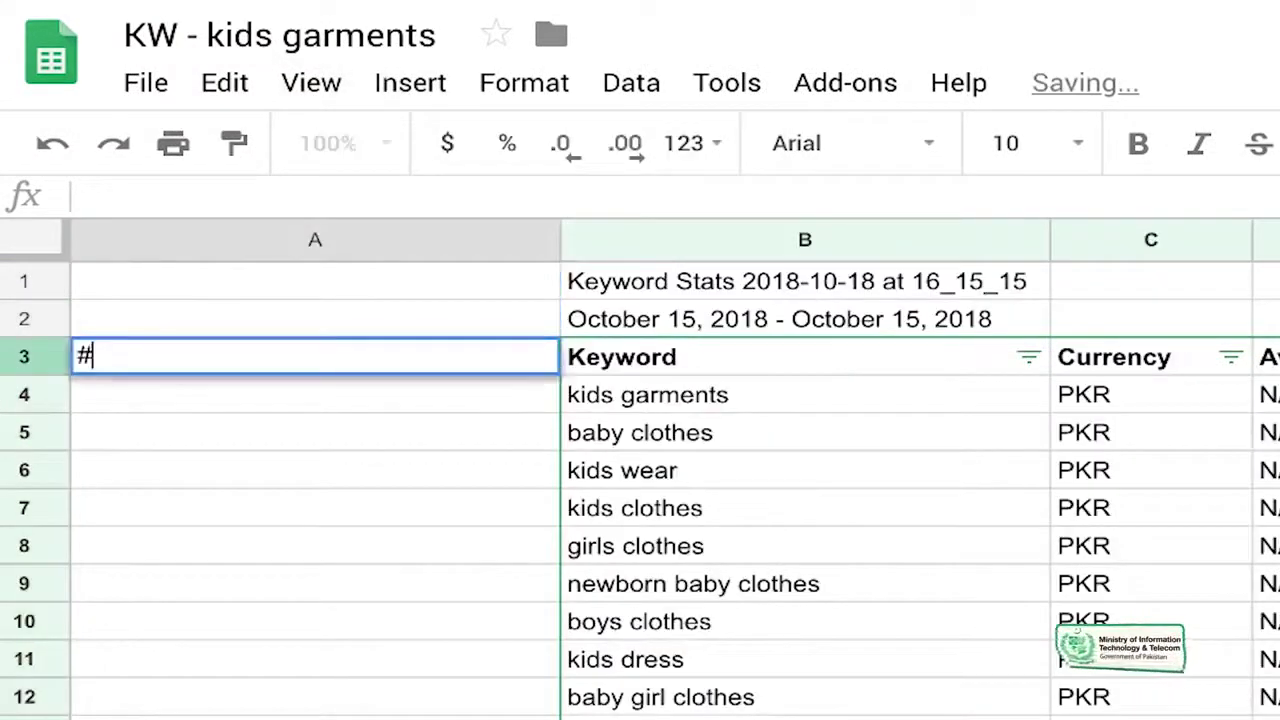
key("Return")
type("1")
key("Return")
type("2")
key("Return")
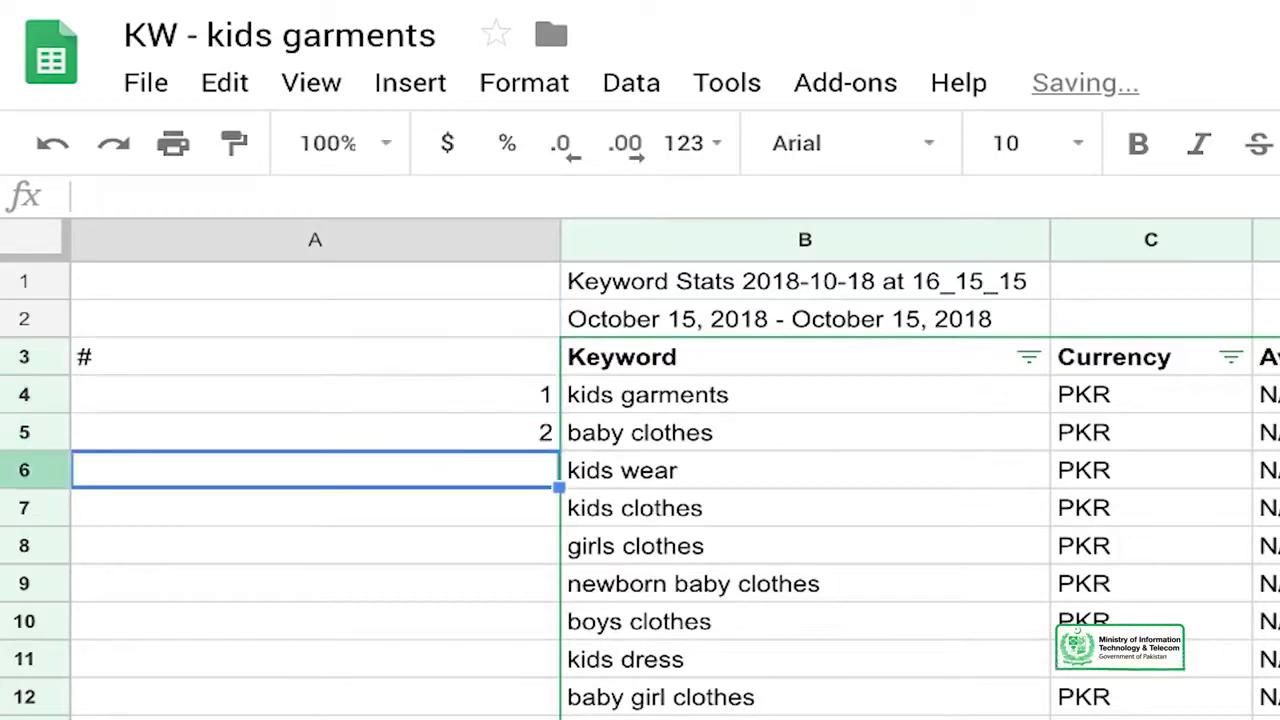
left_click_drag(315, 395, 315, 432)
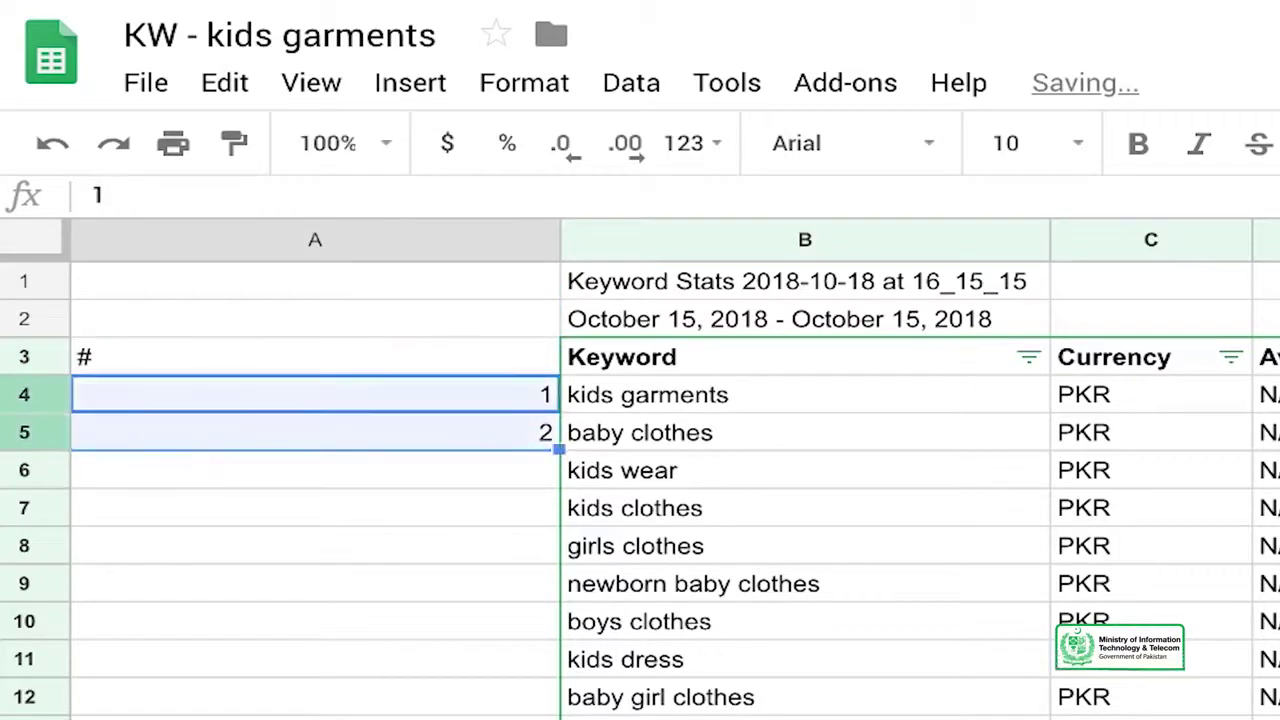
double_click(557, 450)
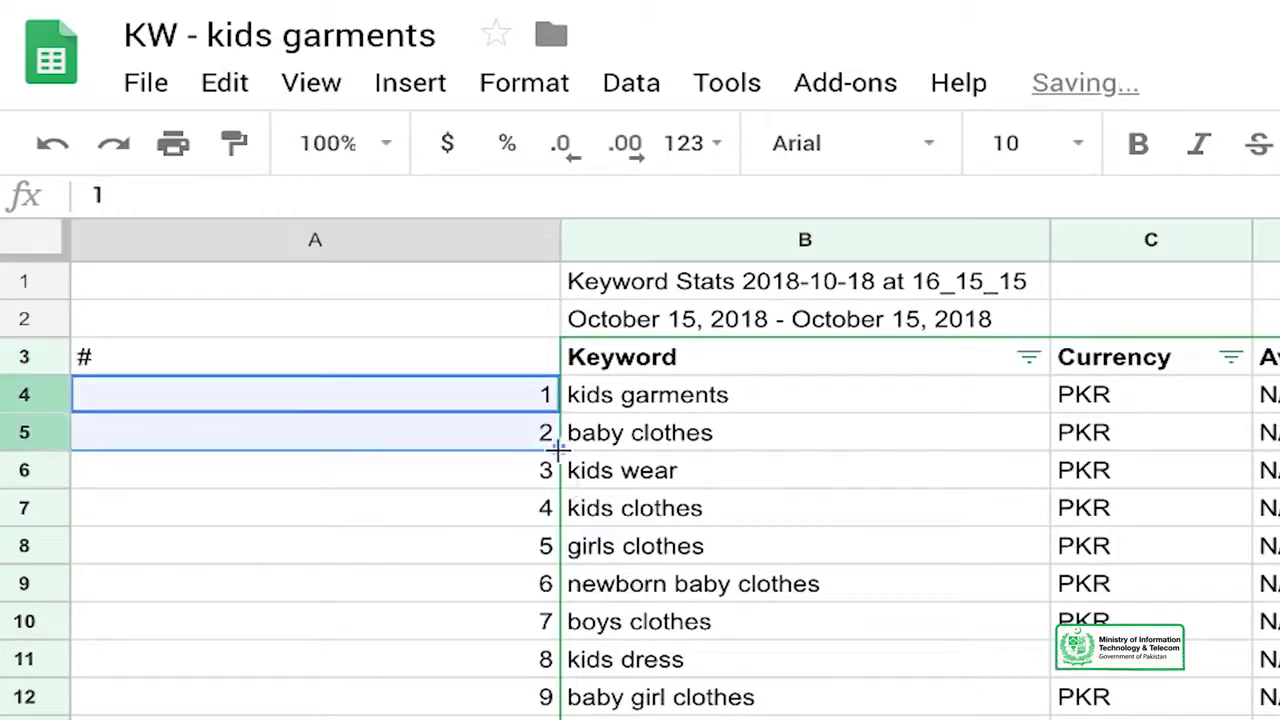
Step: Reapply the filter to include the # column and shrink column A to fit the numbers
left_click(531, 358)
key("ctrl+shift+Right")
key("ctrl+shift+Down")
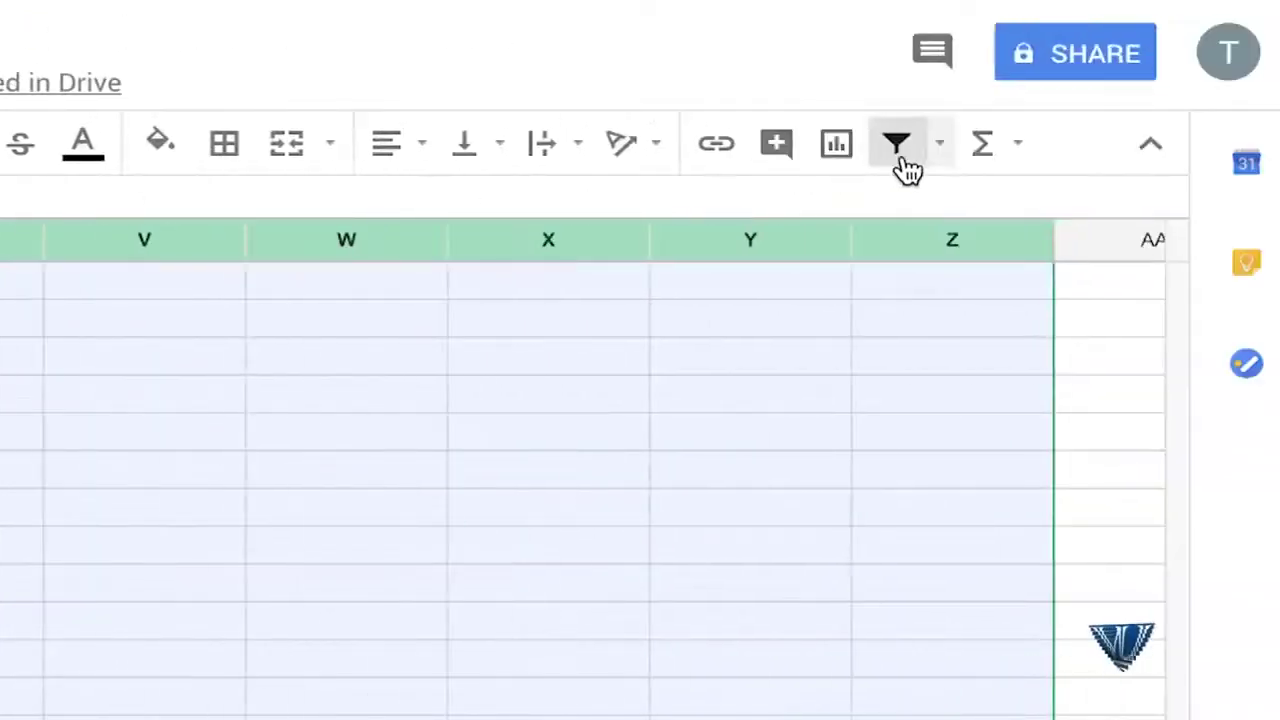
left_click(903, 165)
left_click(903, 165)
left_click(277, 506)
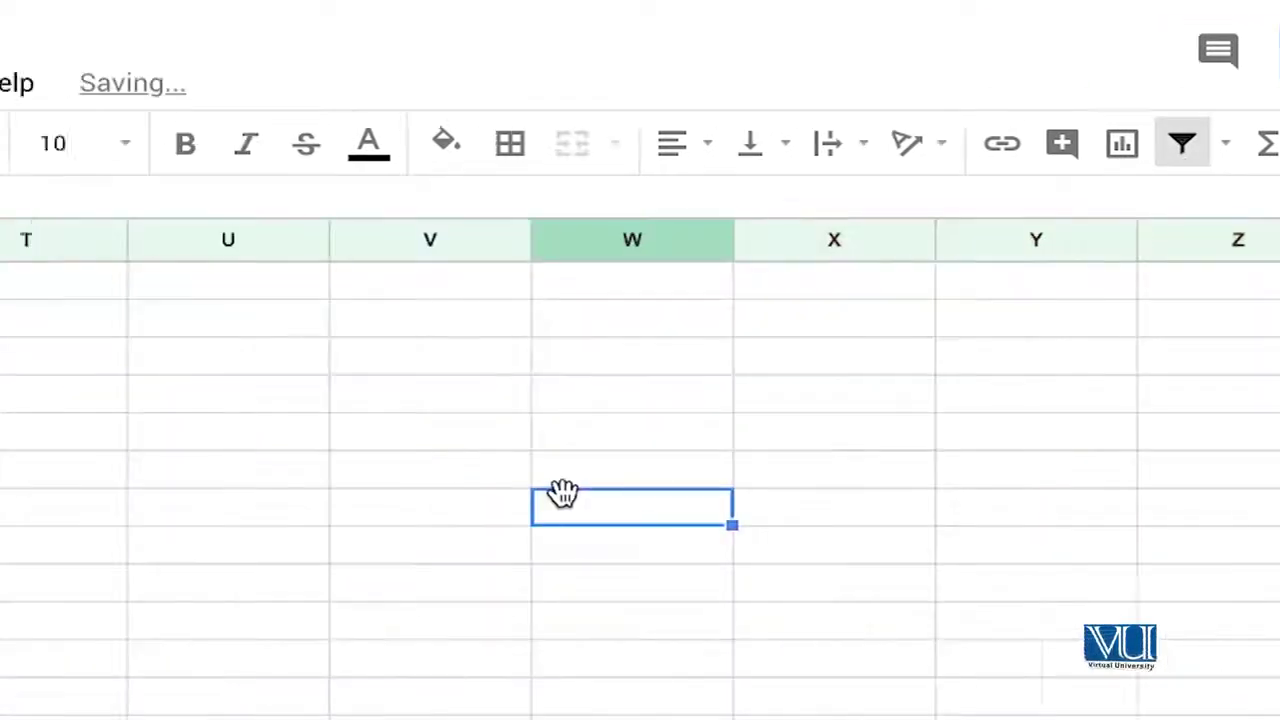
key("ctrl+Left")
key("ctrl+Up")
key("ctrl+Left")
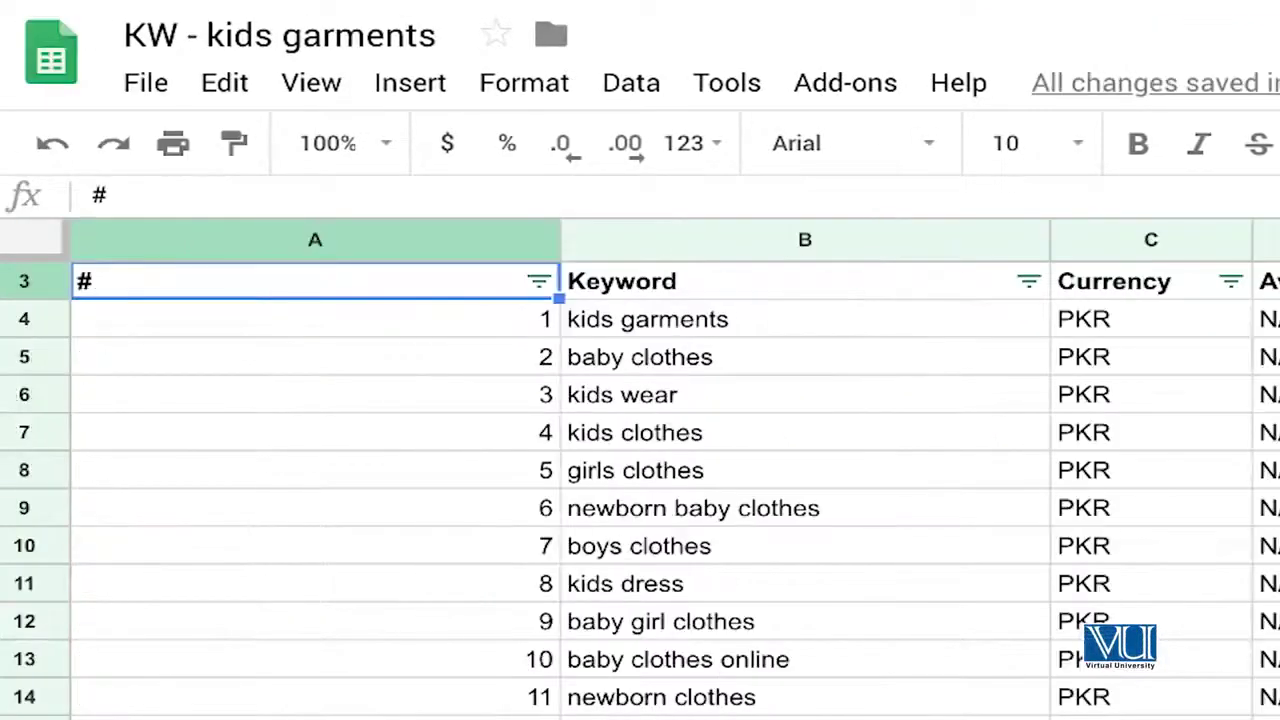
double_click(557, 242)
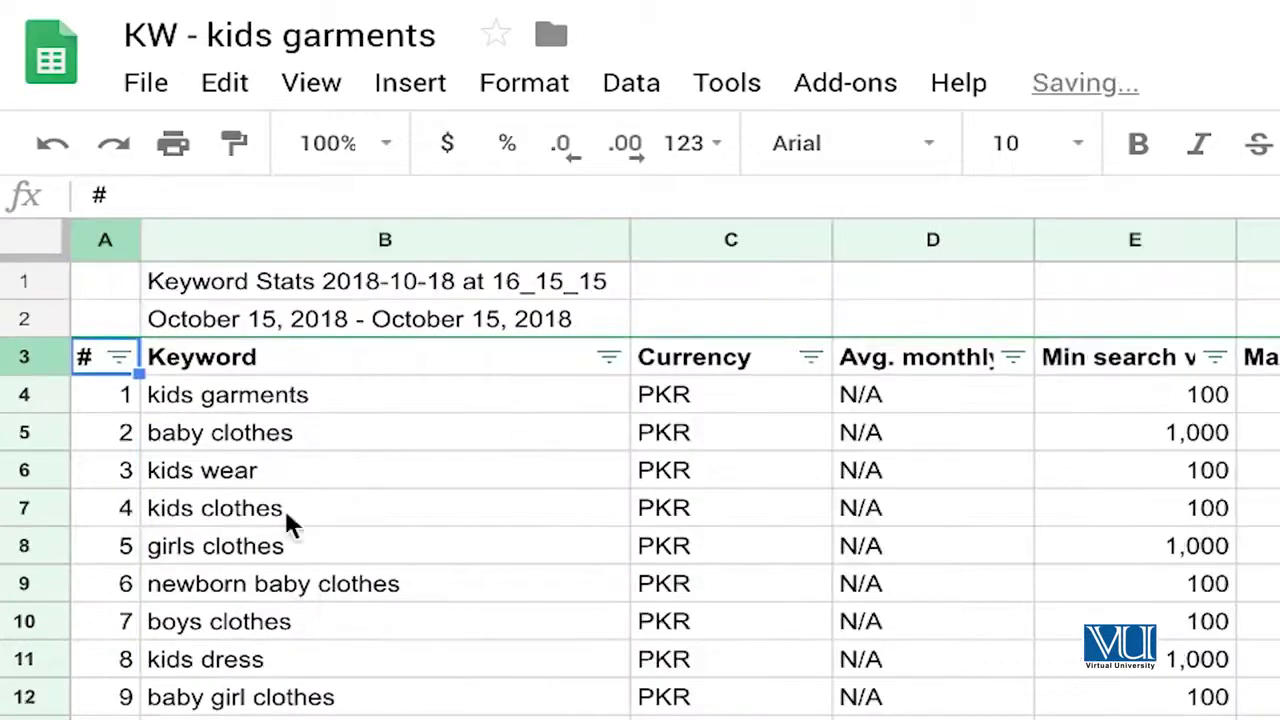
Step: Freeze the top three rows so the headers stay visible
left_click(161, 313)
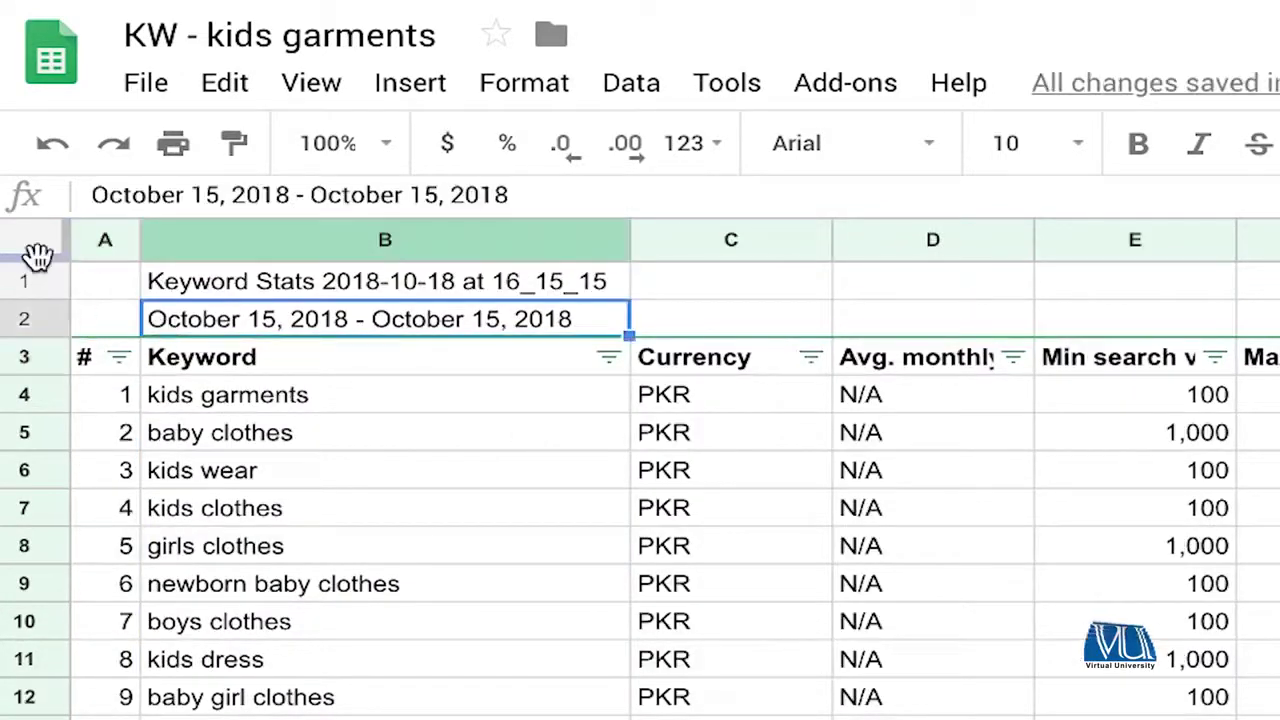
left_click_drag(38, 256, 55, 370)
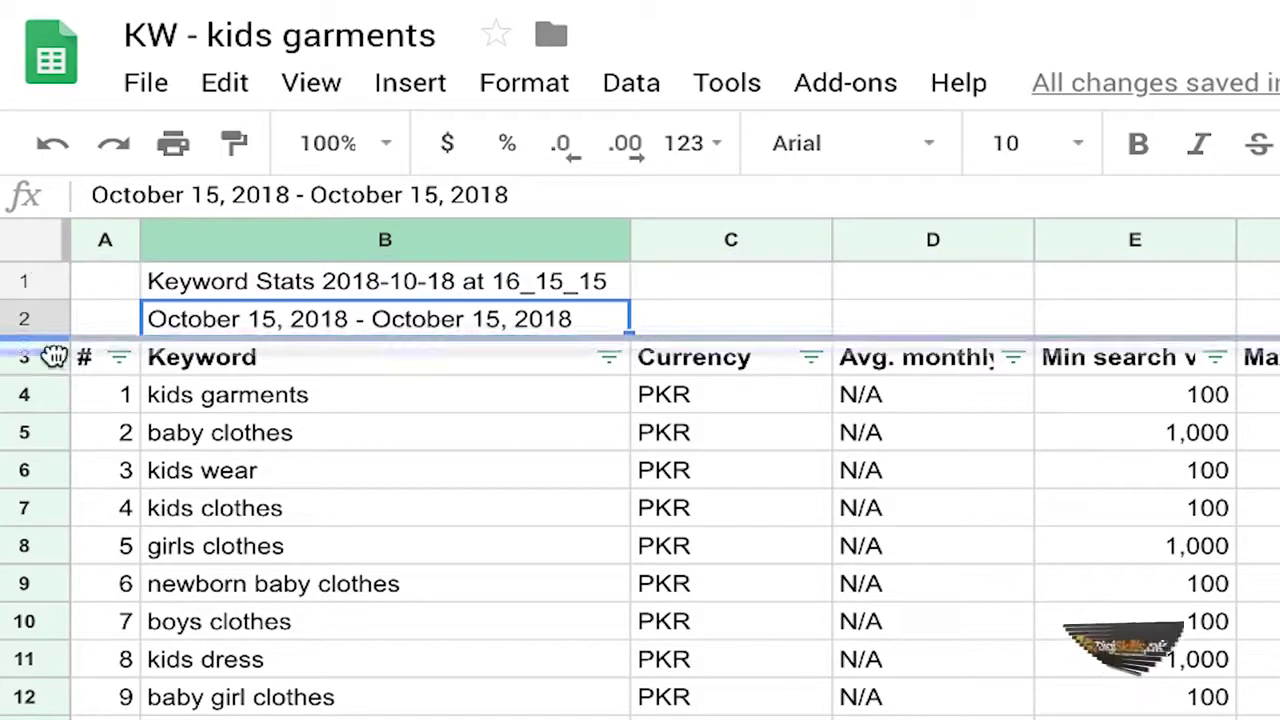
left_click(412, 540)
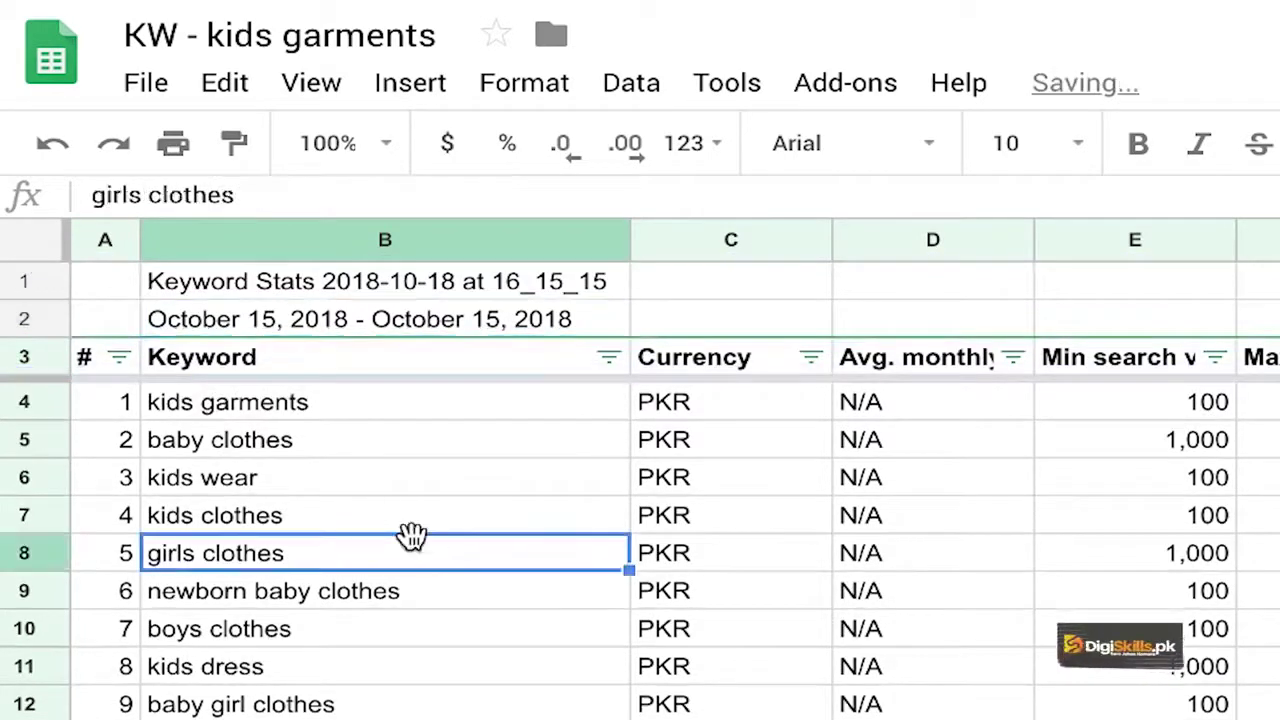
Step: Sort the keyword rows by Min search volume from highest to lowest (Z → A)
left_click(1213, 360)
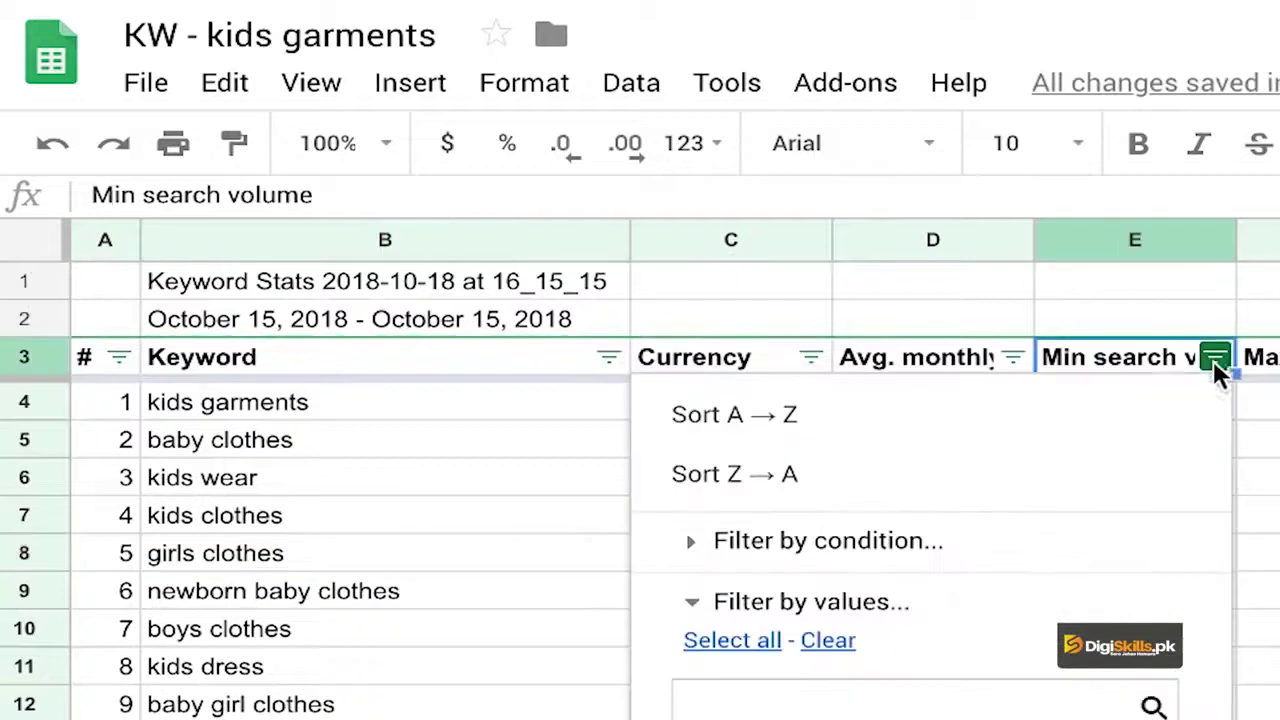
left_click(913, 484)
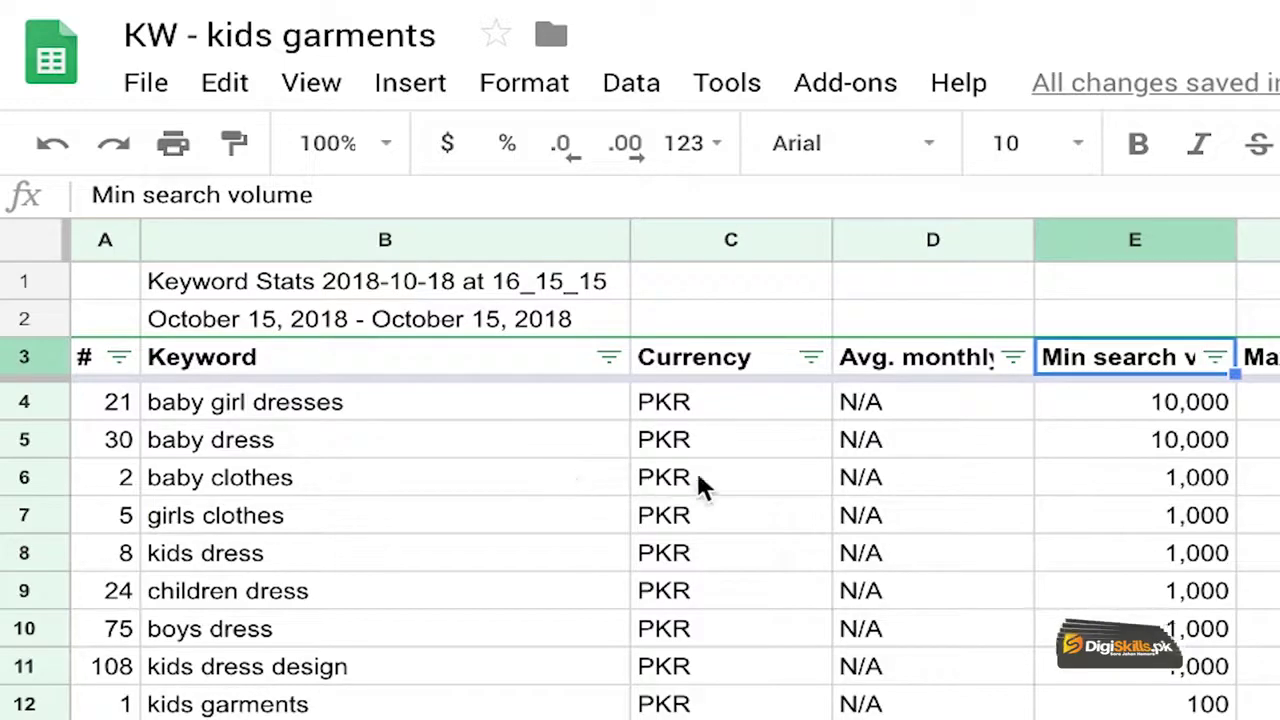
left_click(260, 406)
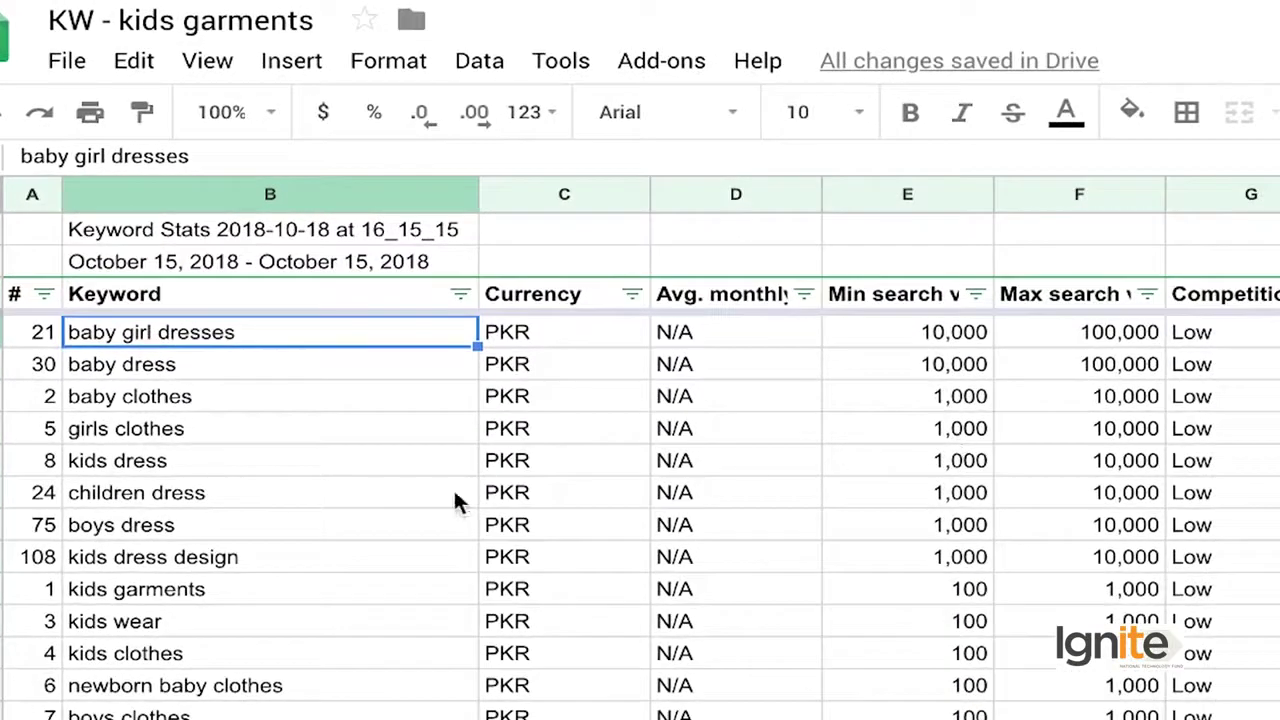
left_click(205, 373)
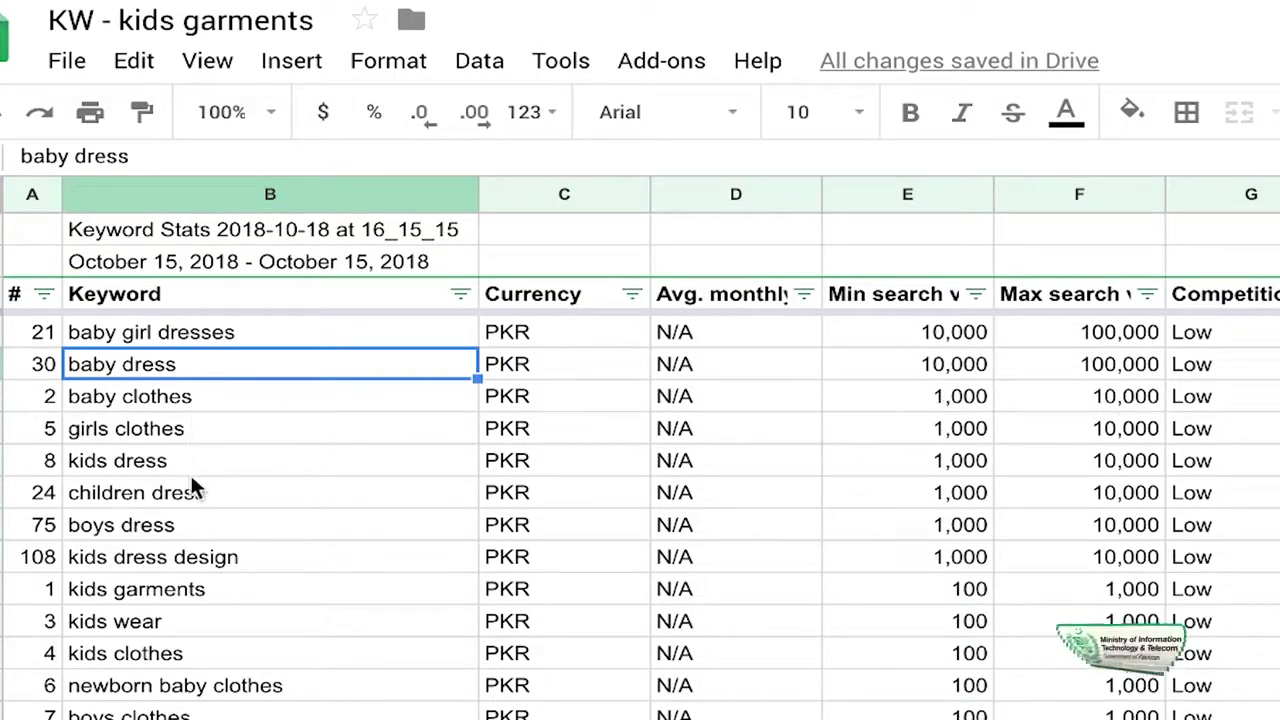
left_click(183, 440)
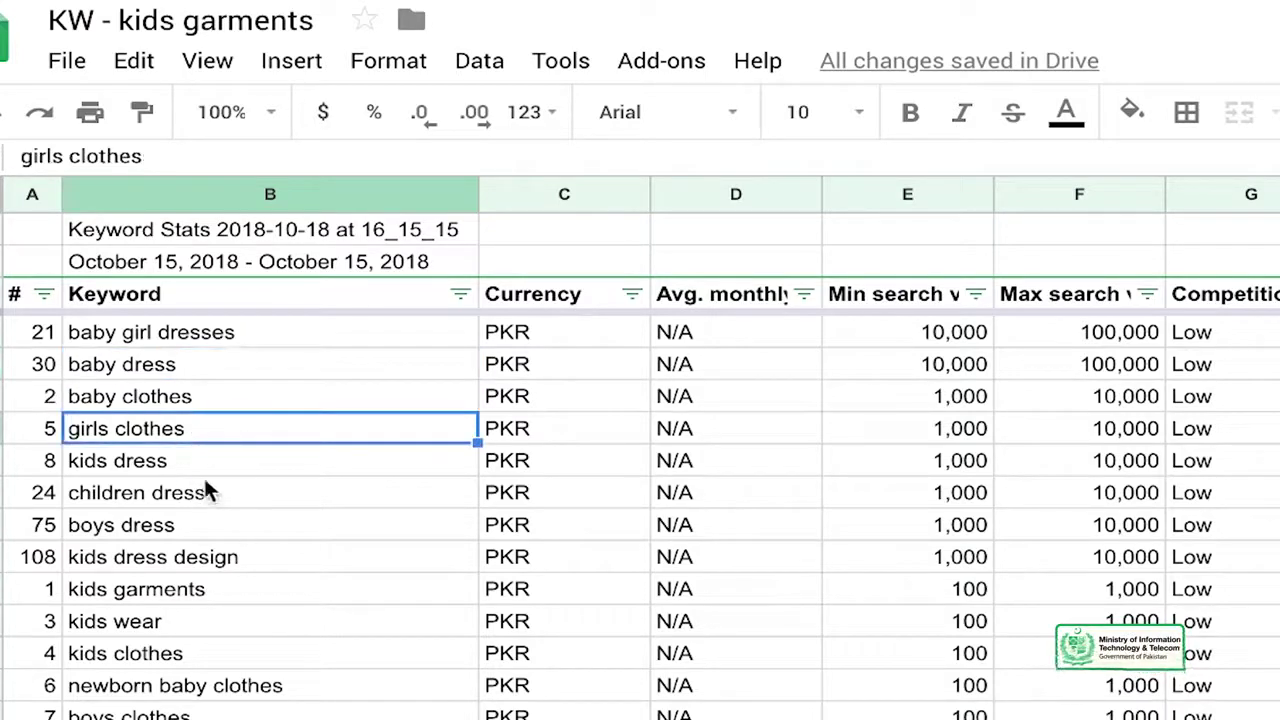
left_click(156, 499)
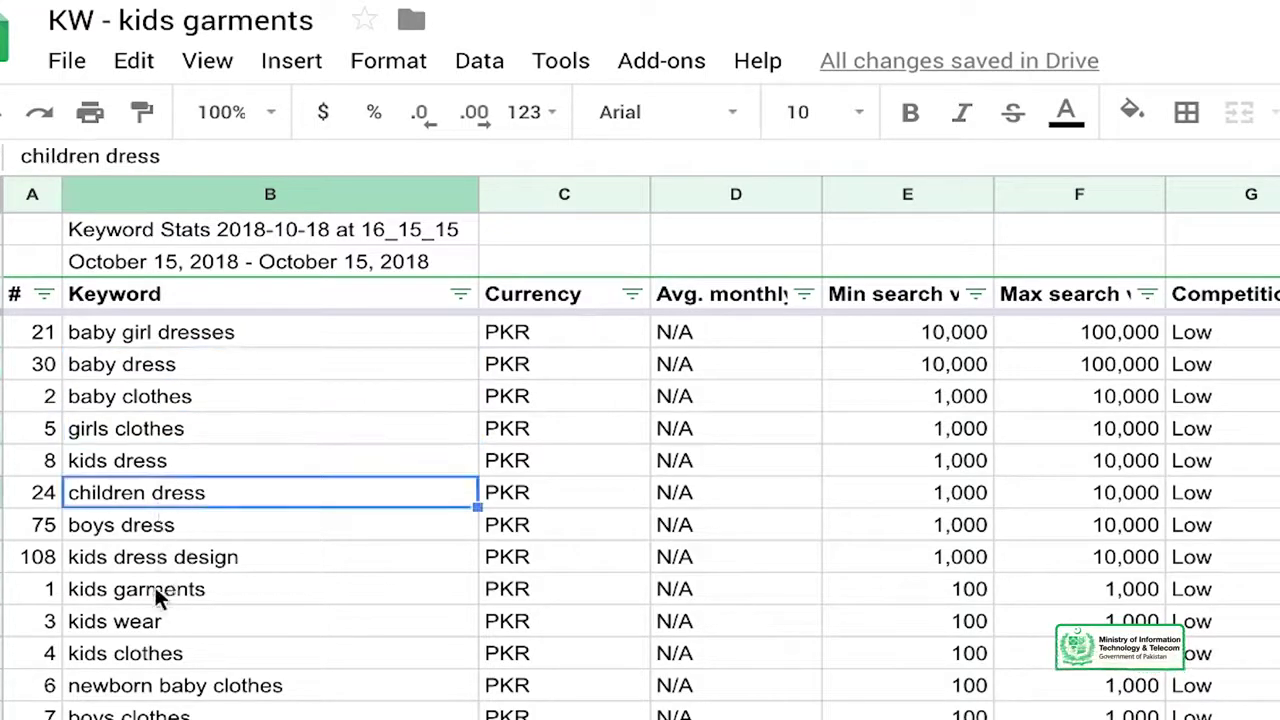
scroll(640, 500, "down", 1)
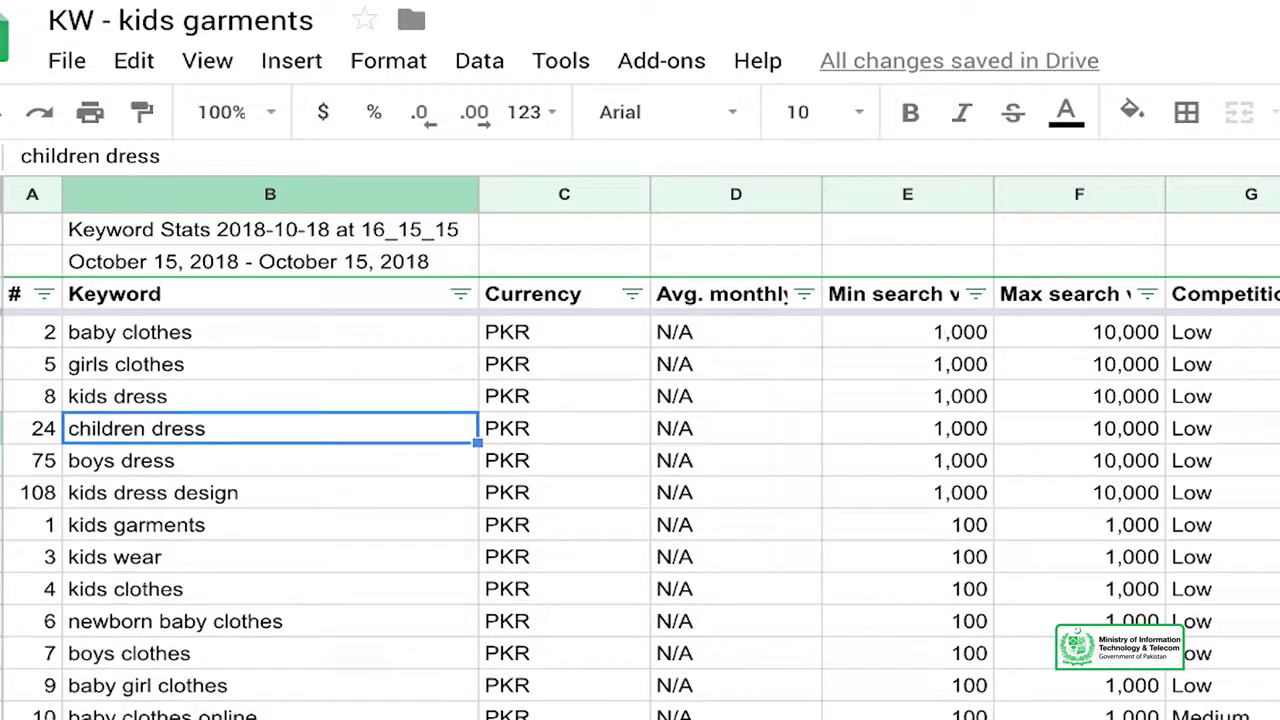
scroll(640, 500, "down", 1)
scroll(640, 500, "down", 1)
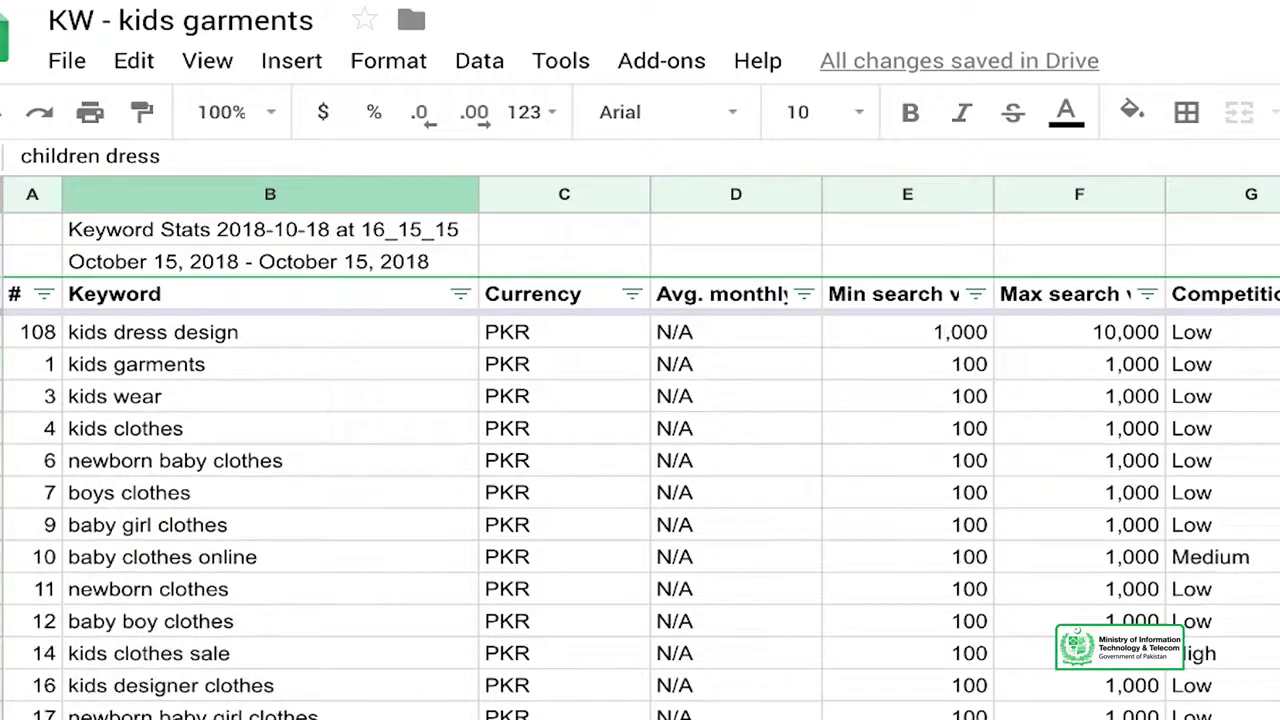
scroll(220, 477, "up", 3)
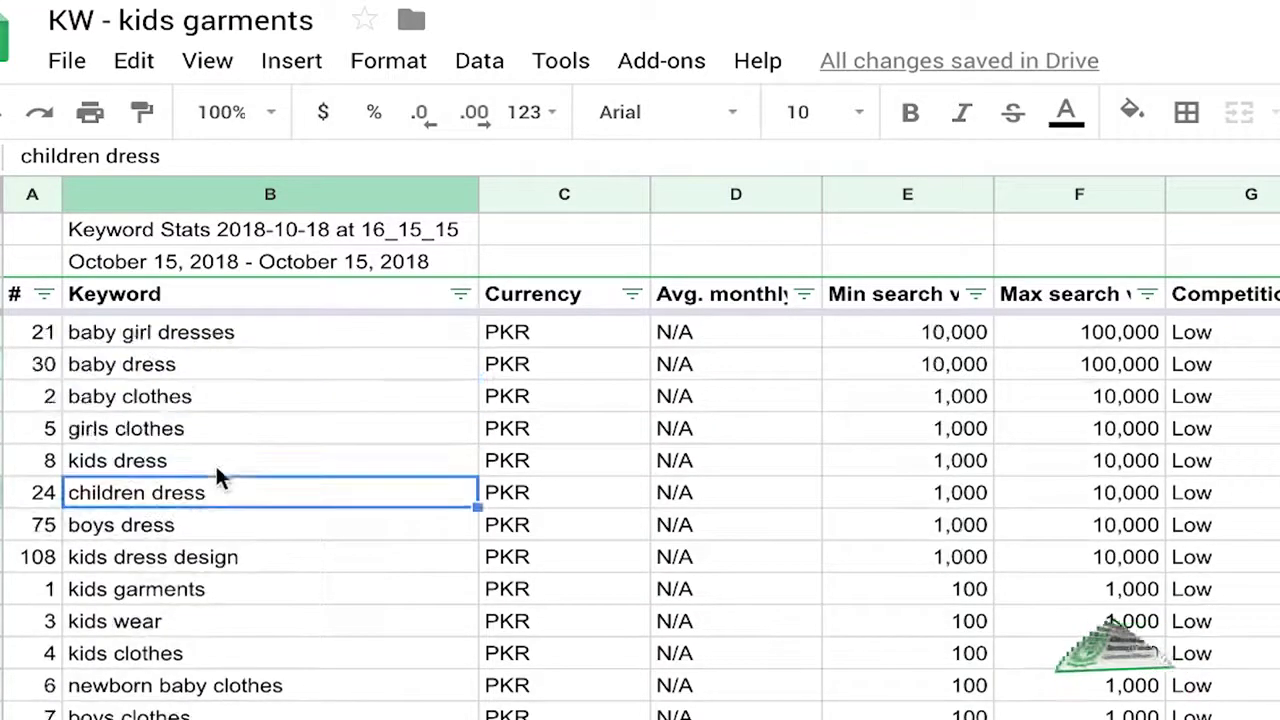
left_click(214, 557)
scroll(228, 678, "down", 1)
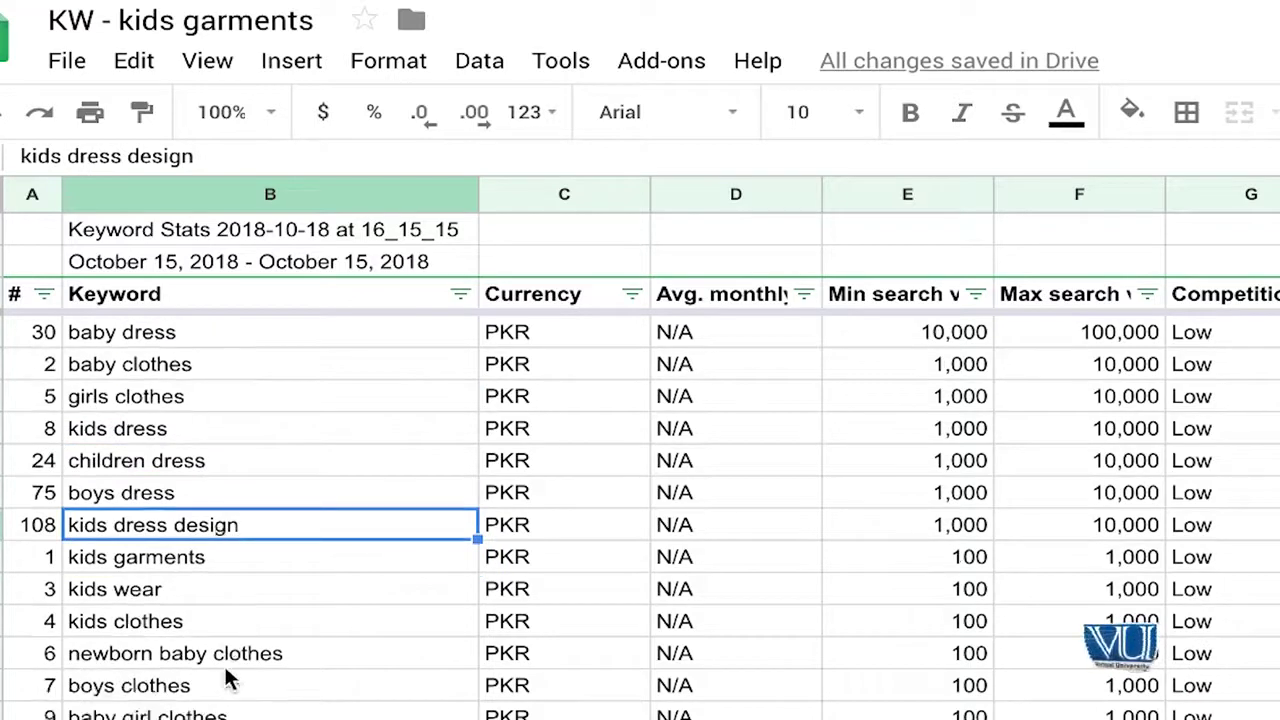
scroll(178, 488, "up", 1)
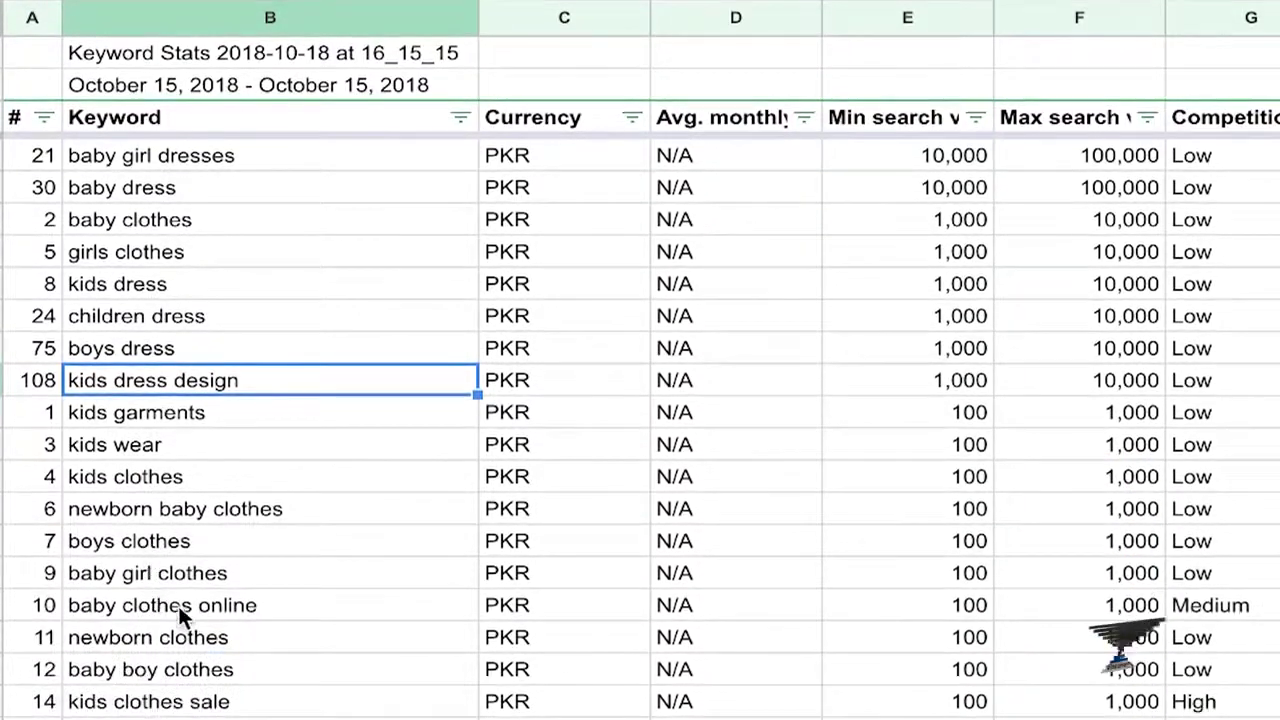
scroll(178, 605, "down", 1)
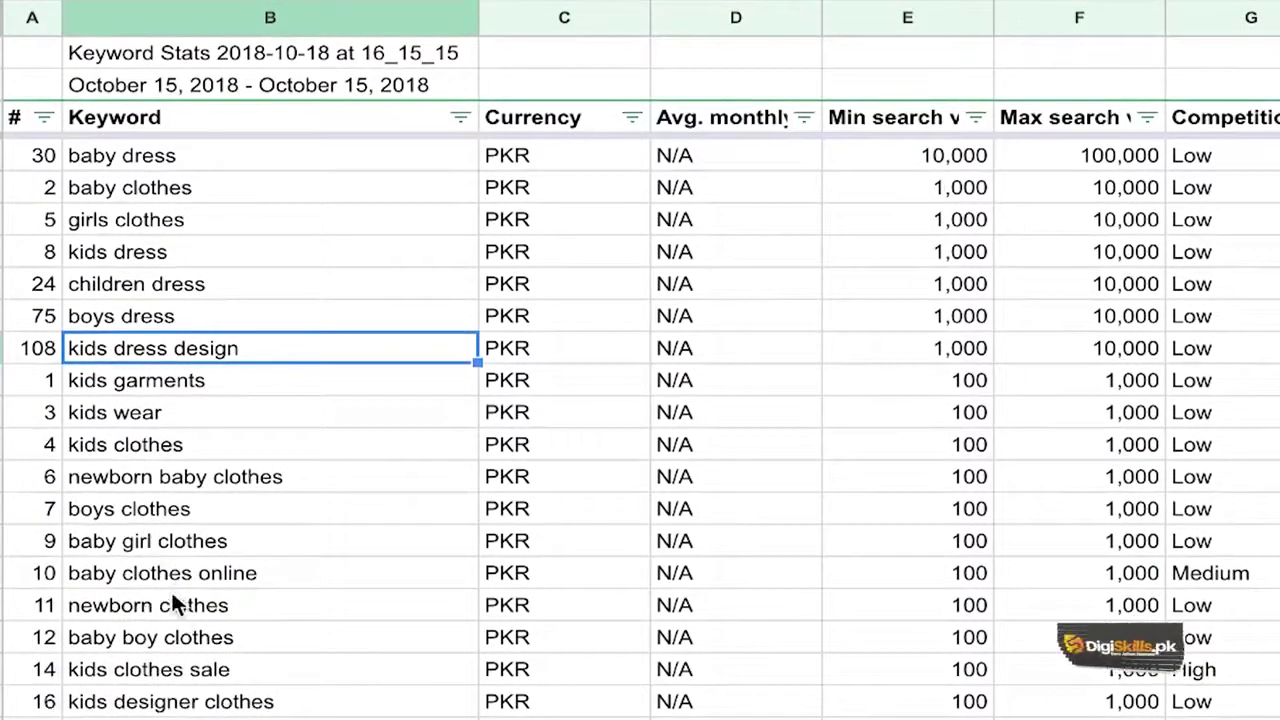
left_click(166, 605)
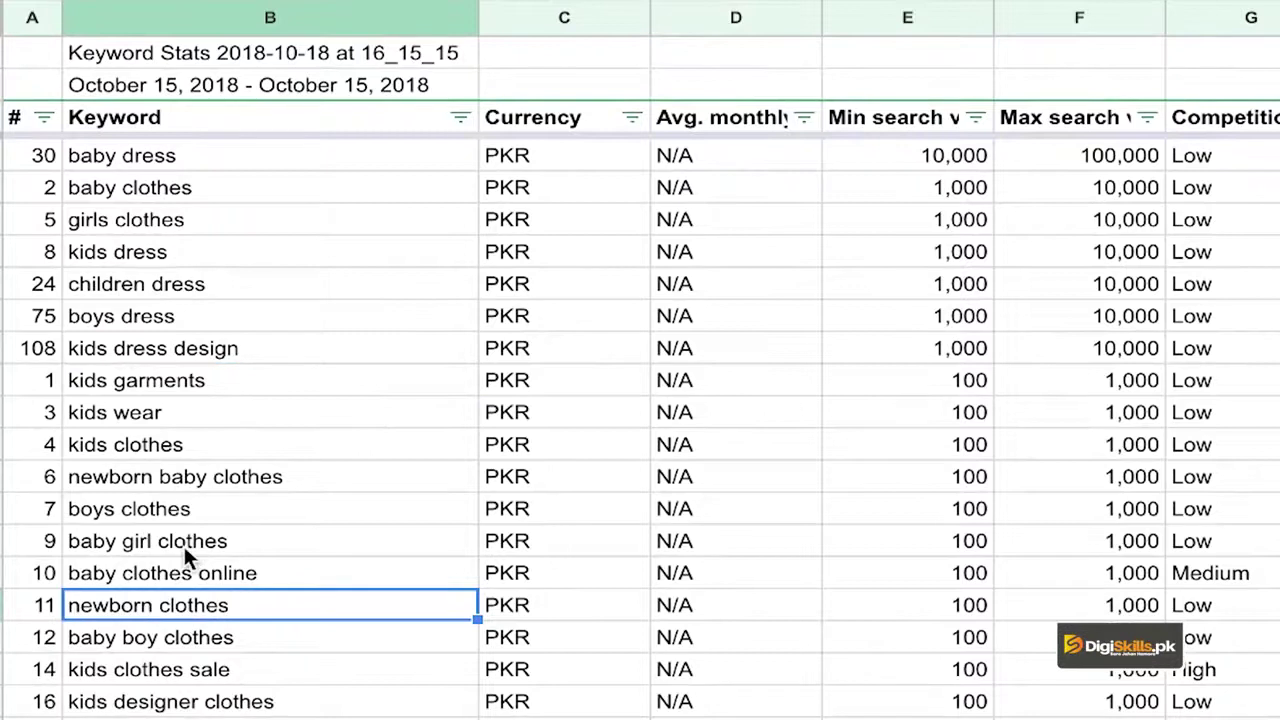
scroll(184, 546, "down", 2)
scroll(184, 546, "down", 2)
scroll(184, 546, "down", 2)
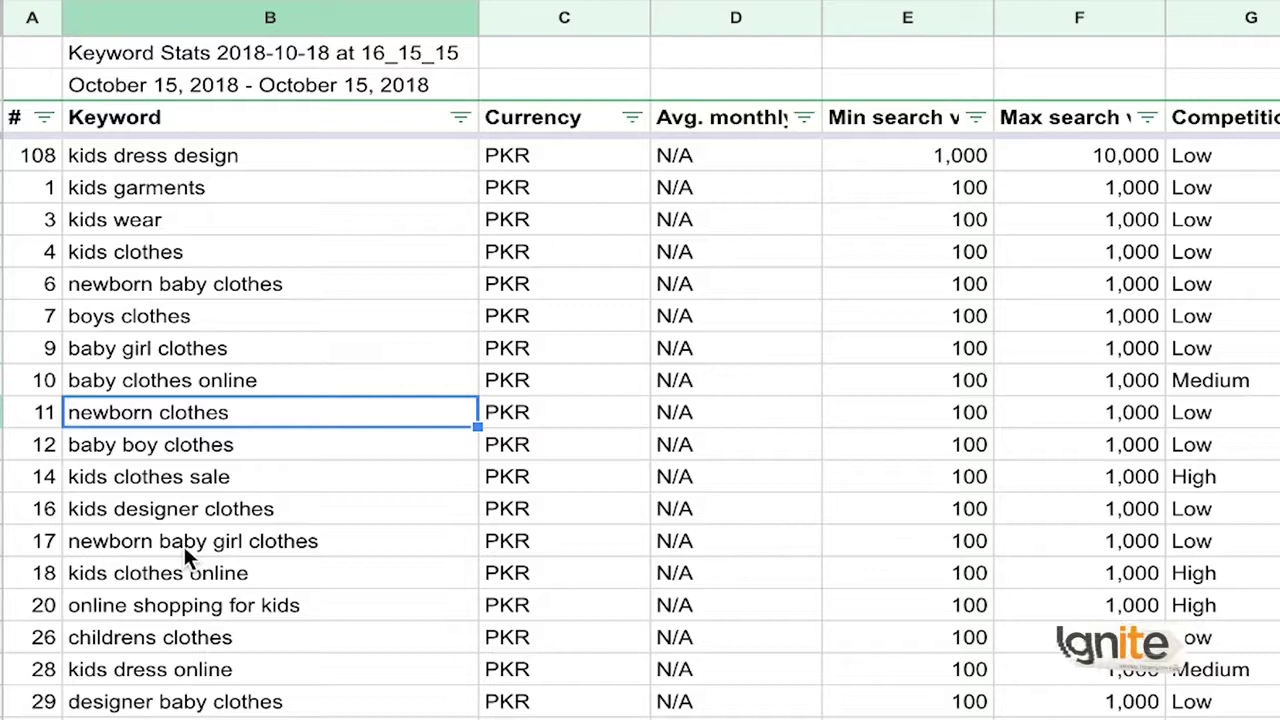
left_click(193, 476)
left_click(218, 422)
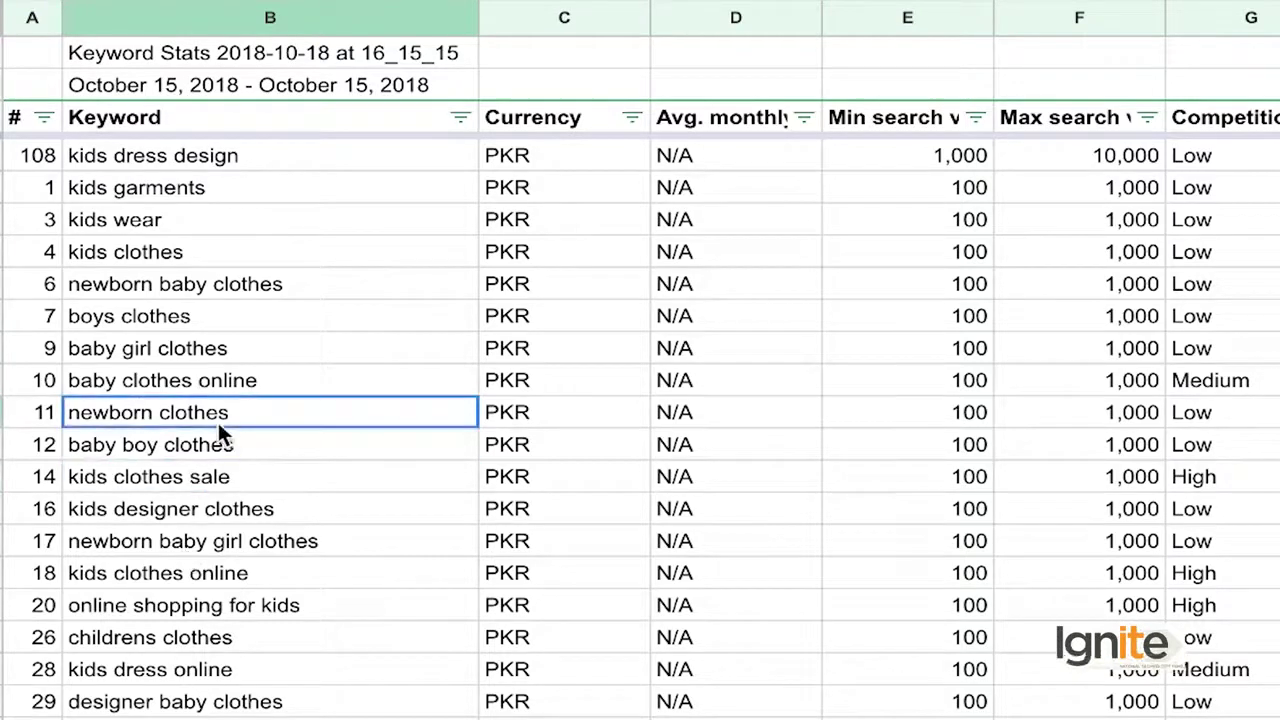
left_click(229, 361)
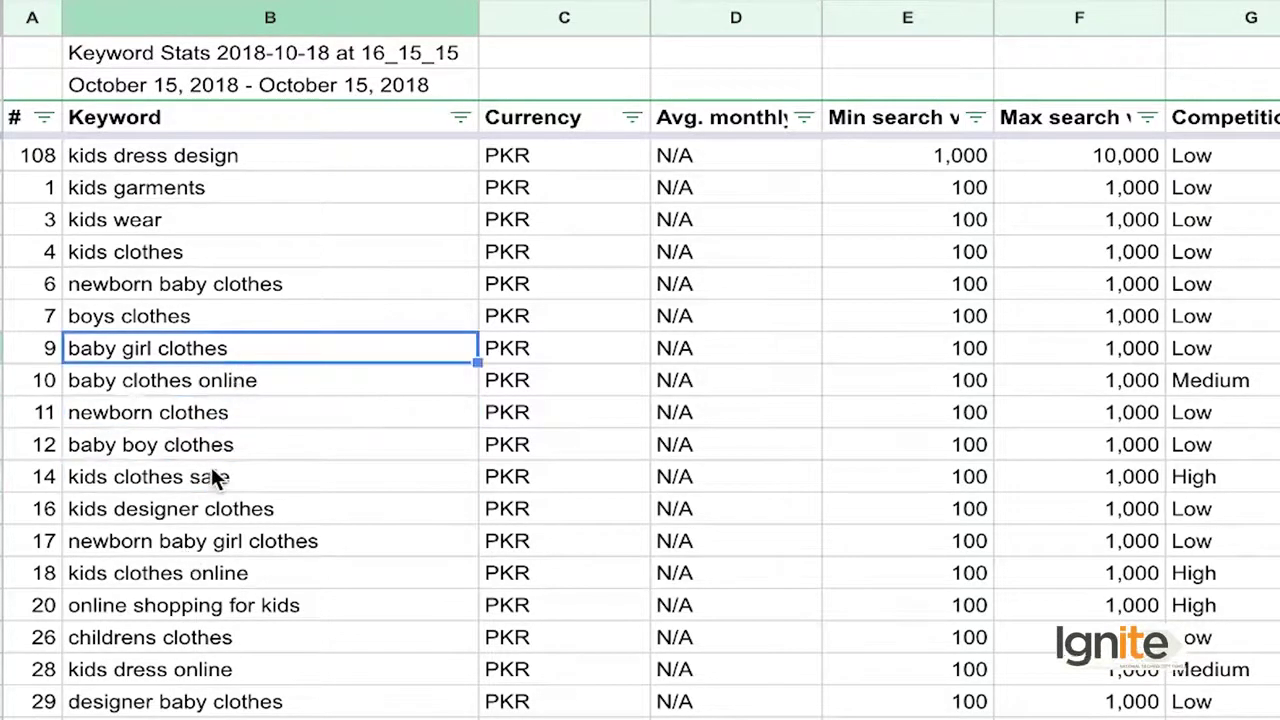
scroll(212, 470, "down", 2)
scroll(212, 470, "down", 1)
scroll(212, 470, "down", 1)
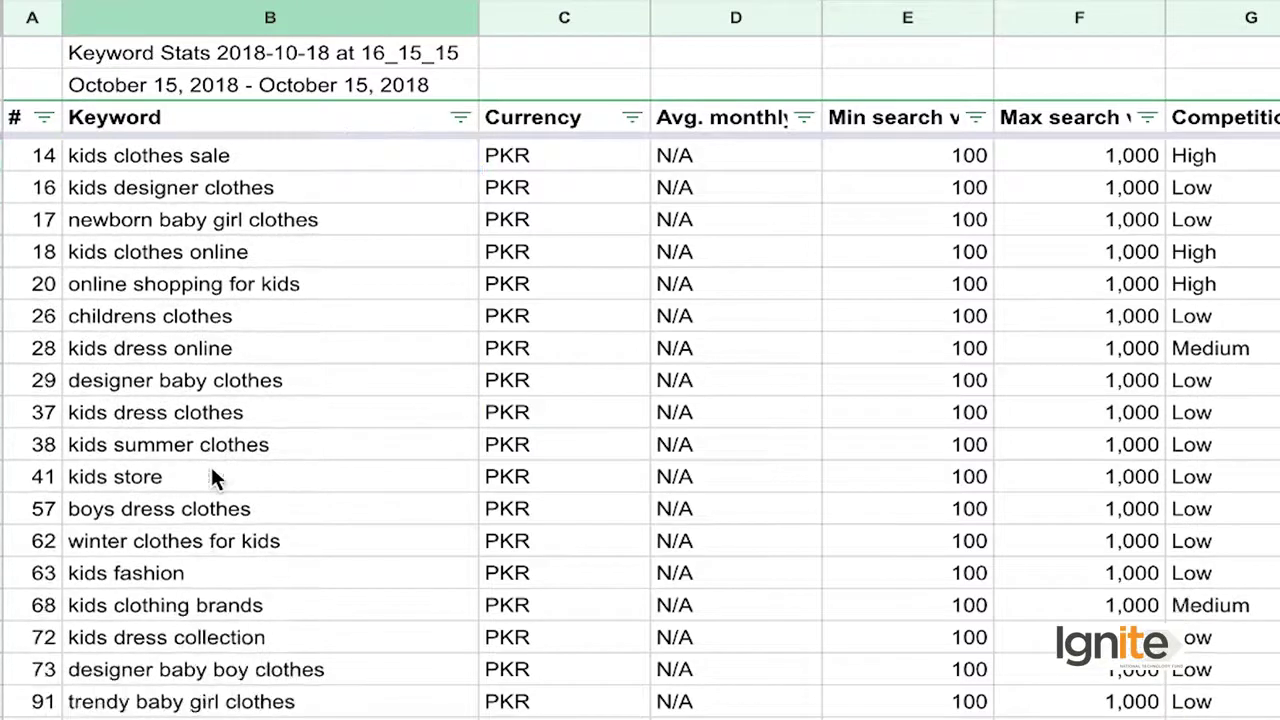
scroll(212, 472, "down", 1)
scroll(212, 472, "down", 1)
scroll(212, 472, "down", 1)
scroll(212, 472, "down", 1)
scroll(211, 466, "down", 1)
scroll(211, 466, "down", 1)
scroll(211, 466, "down", 1)
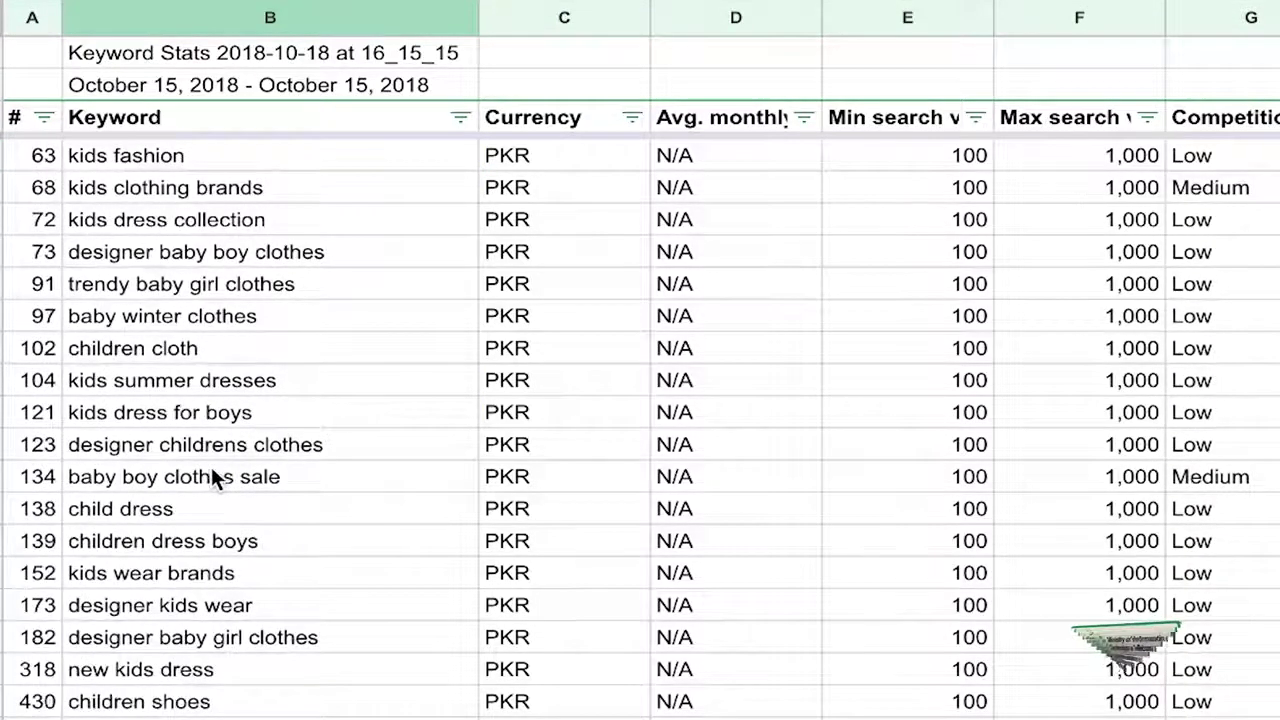
scroll(211, 466, "up", 10)
left_click(166, 251)
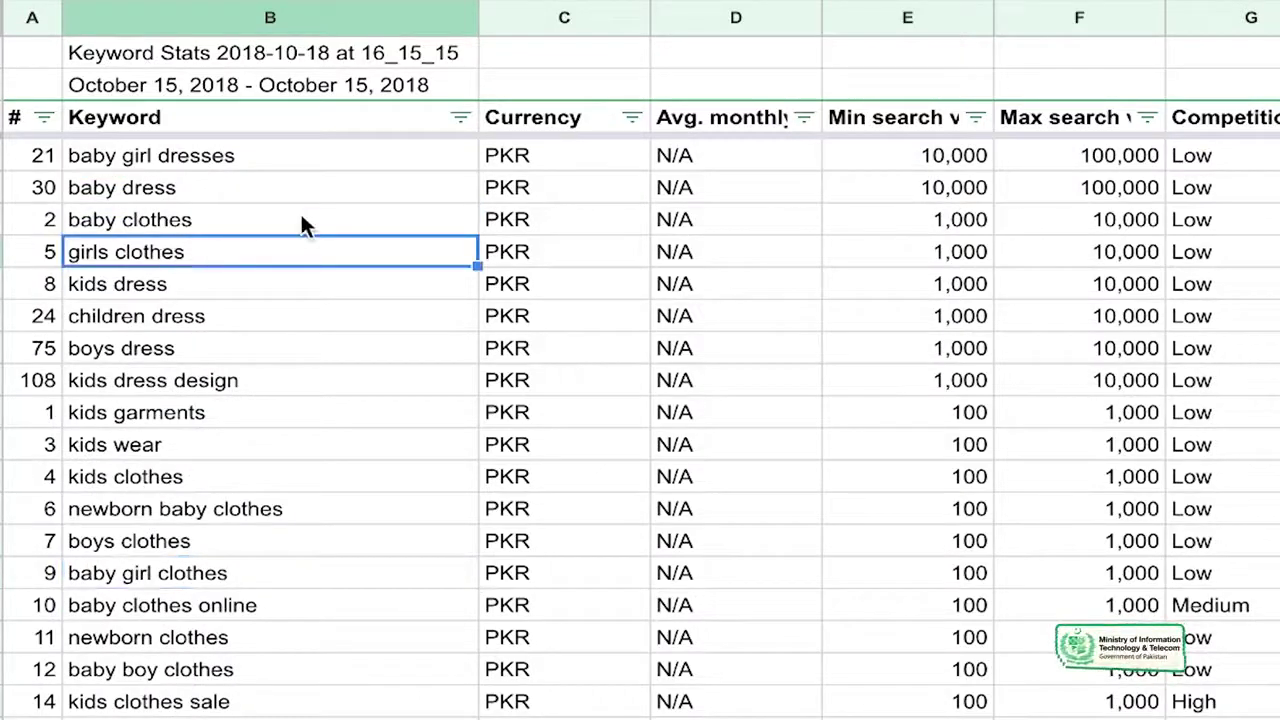
left_click(271, 157)
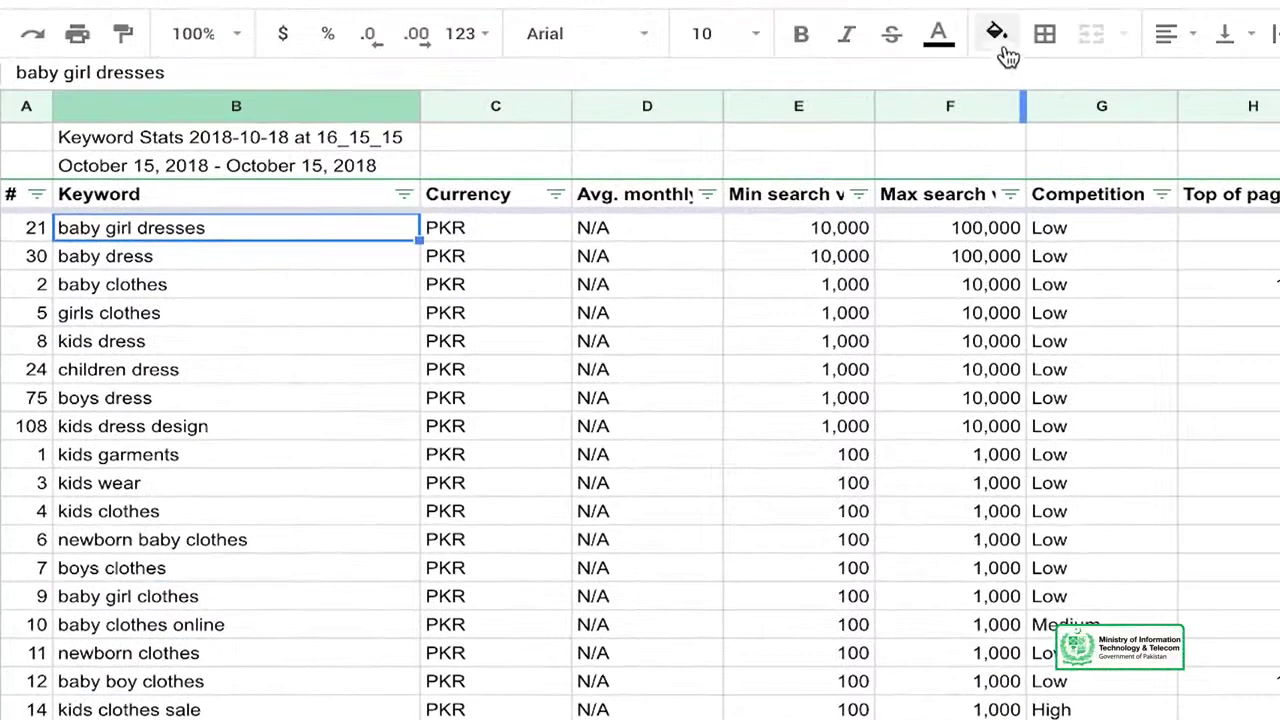
Step: Fill the baby girl dresses and newborn baby clothes keyword cells light yellow
left_click(1003, 48)
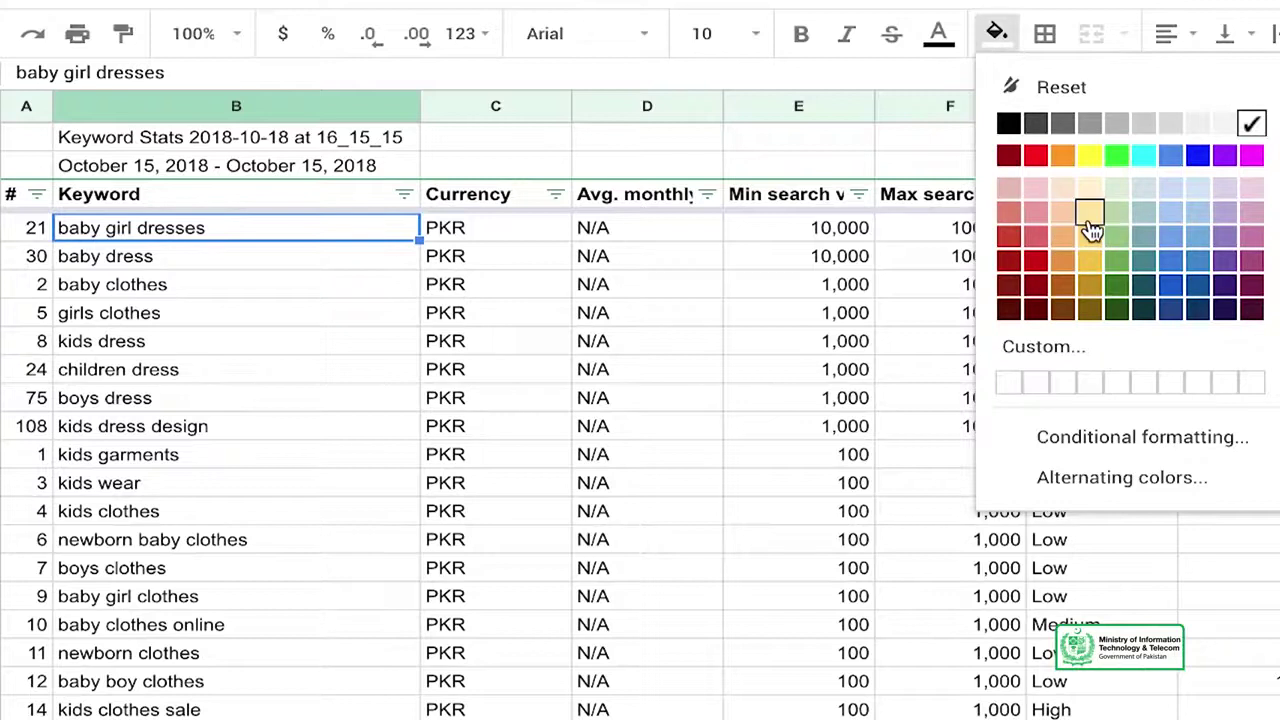
left_click(1090, 212)
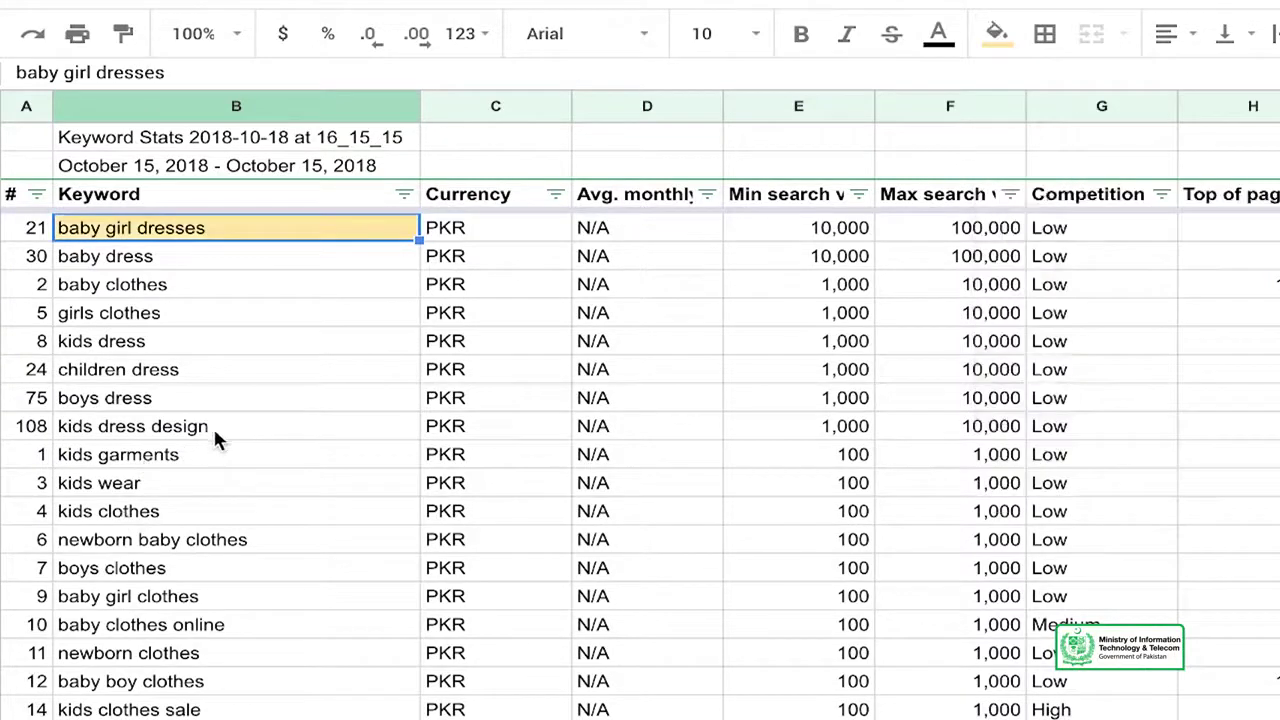
left_click(210, 548)
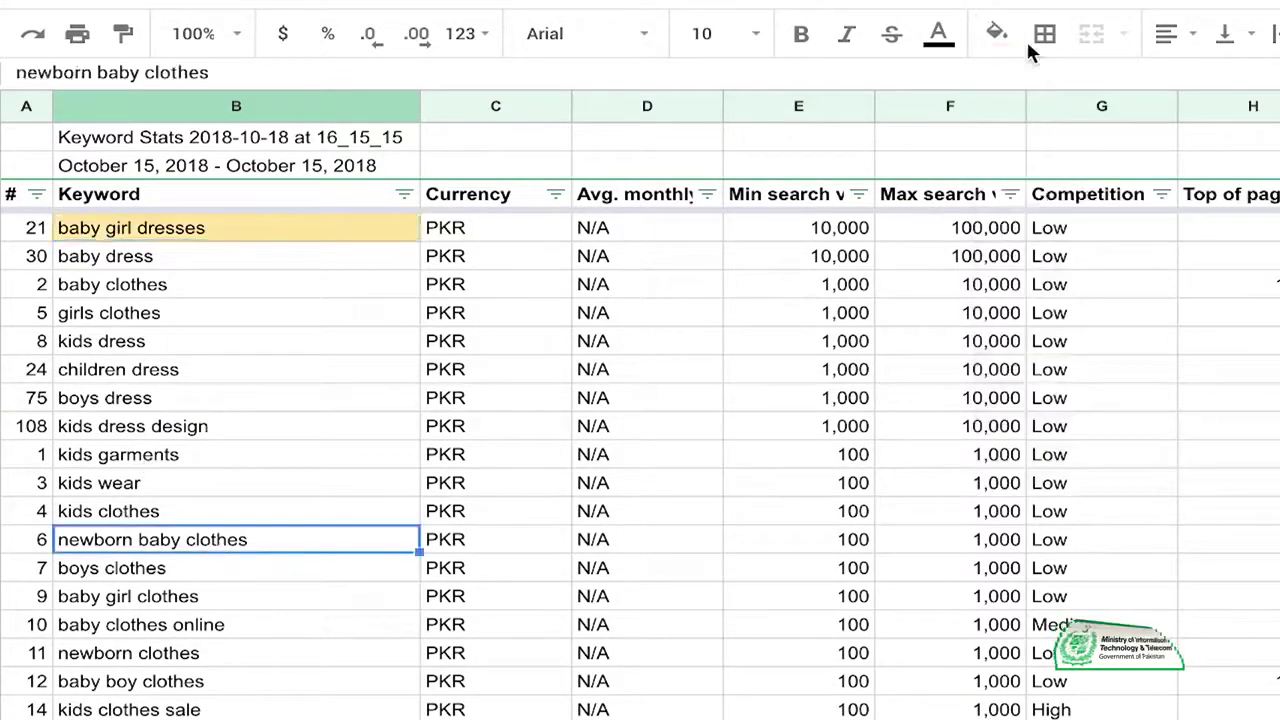
left_click(997, 33)
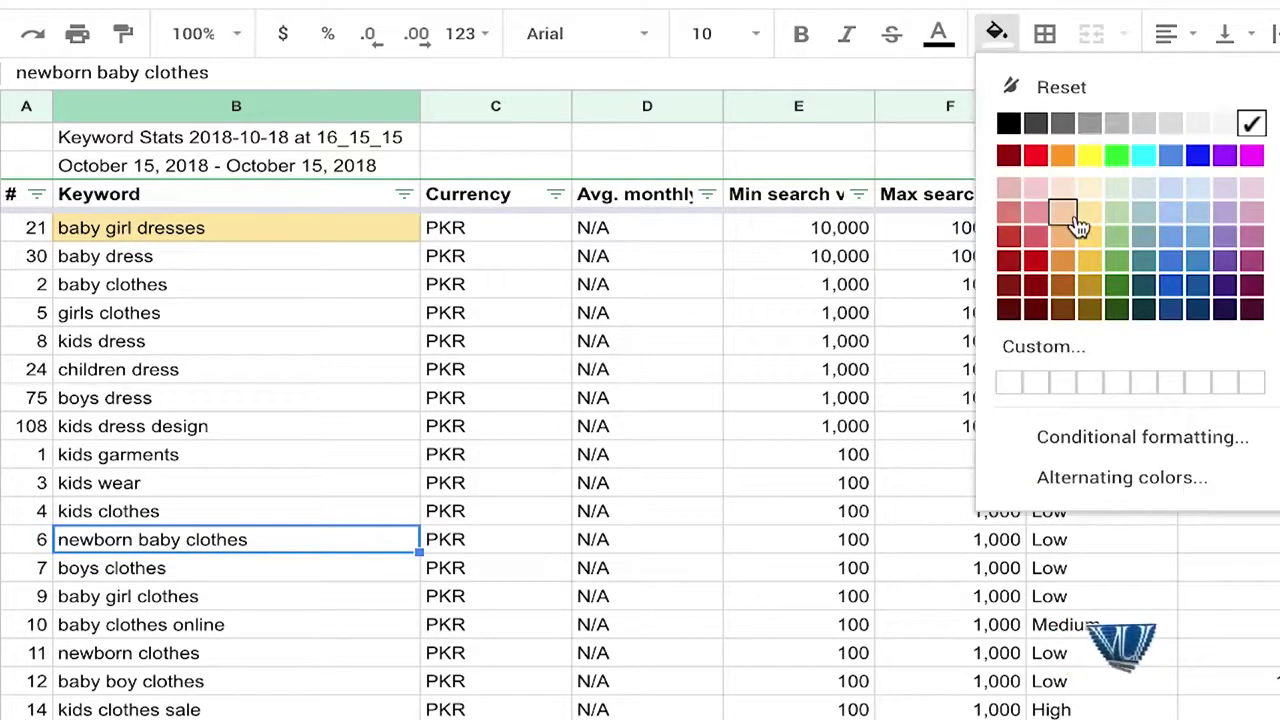
left_click(1089, 213)
Step: Fill the newborn baby girl clothes and online shopping for kids keywords light green
scroll(294, 476, "down", 1)
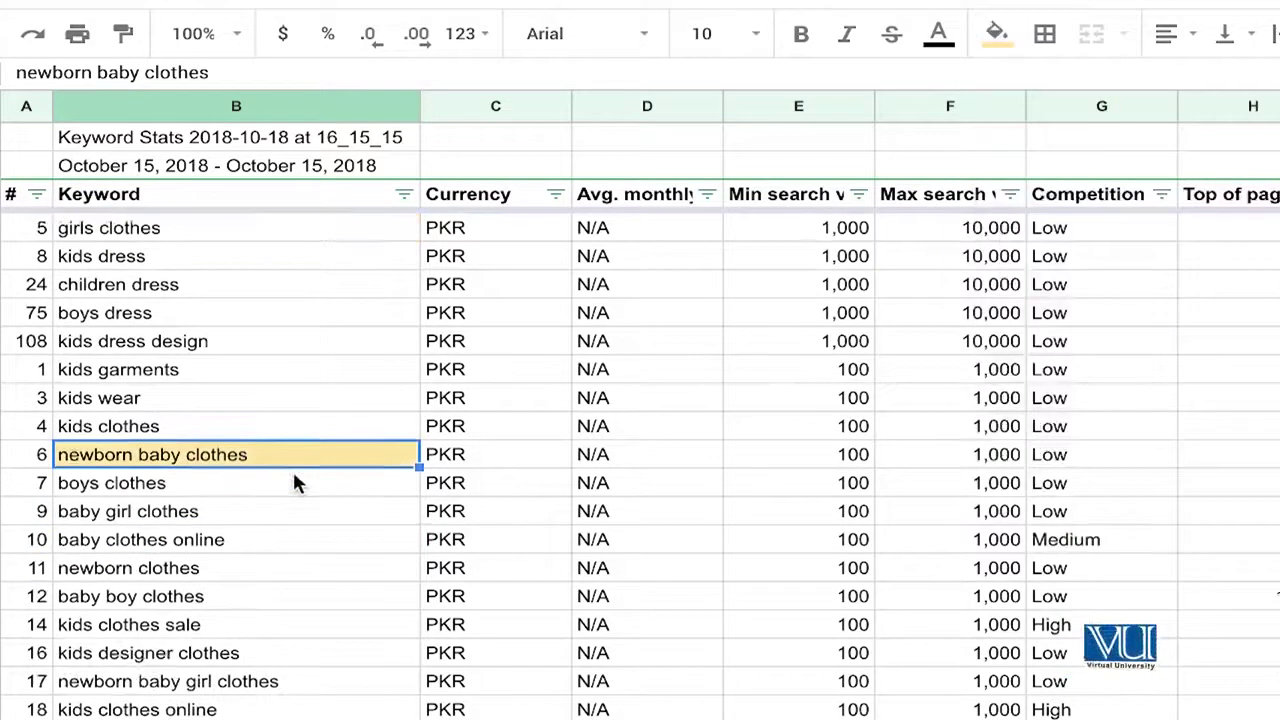
scroll(294, 476, "down", 2)
scroll(294, 476, "down", 1)
scroll(294, 476, "down", 1)
scroll(294, 480, "down", 1)
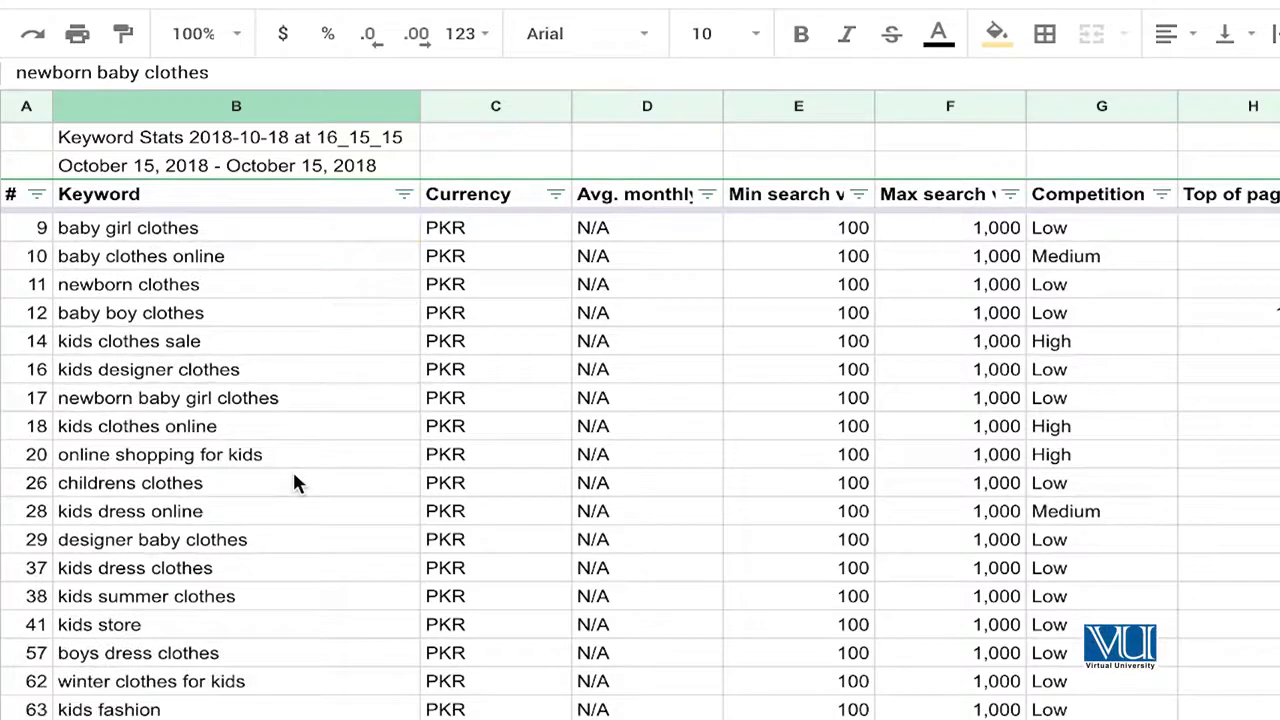
scroll(294, 480, "down", 2)
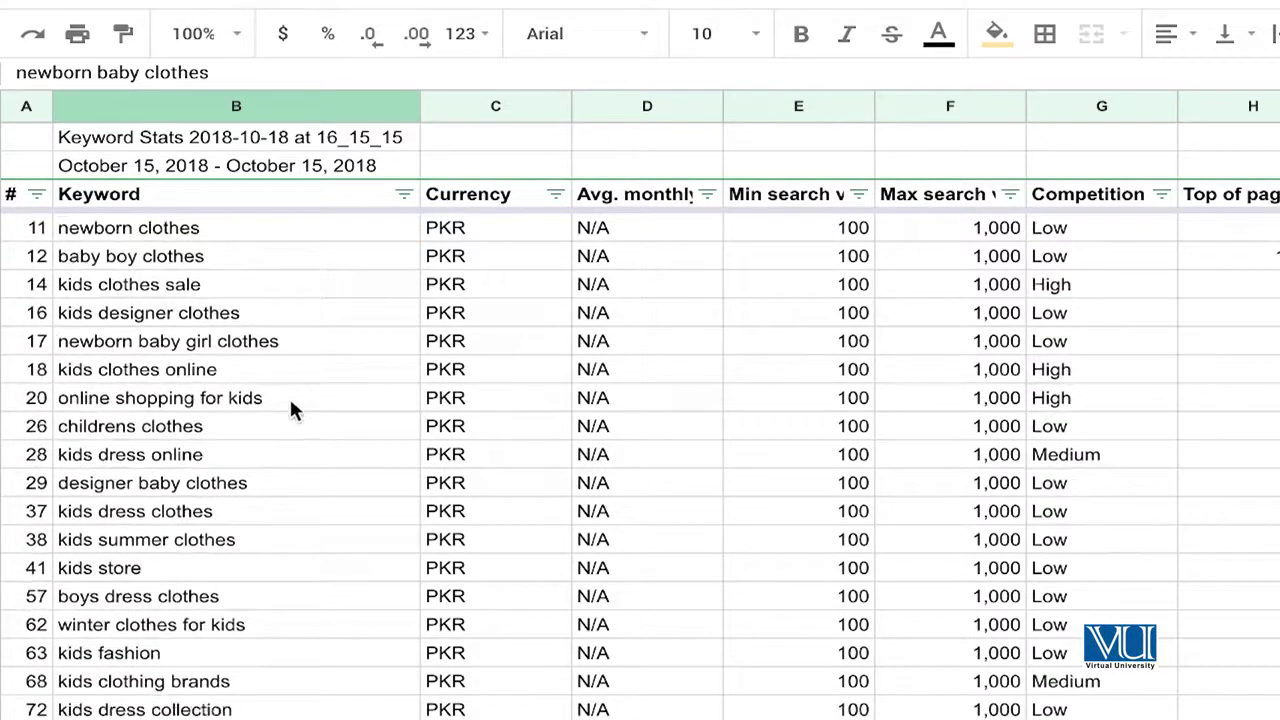
scroll(247, 431, "down", 1)
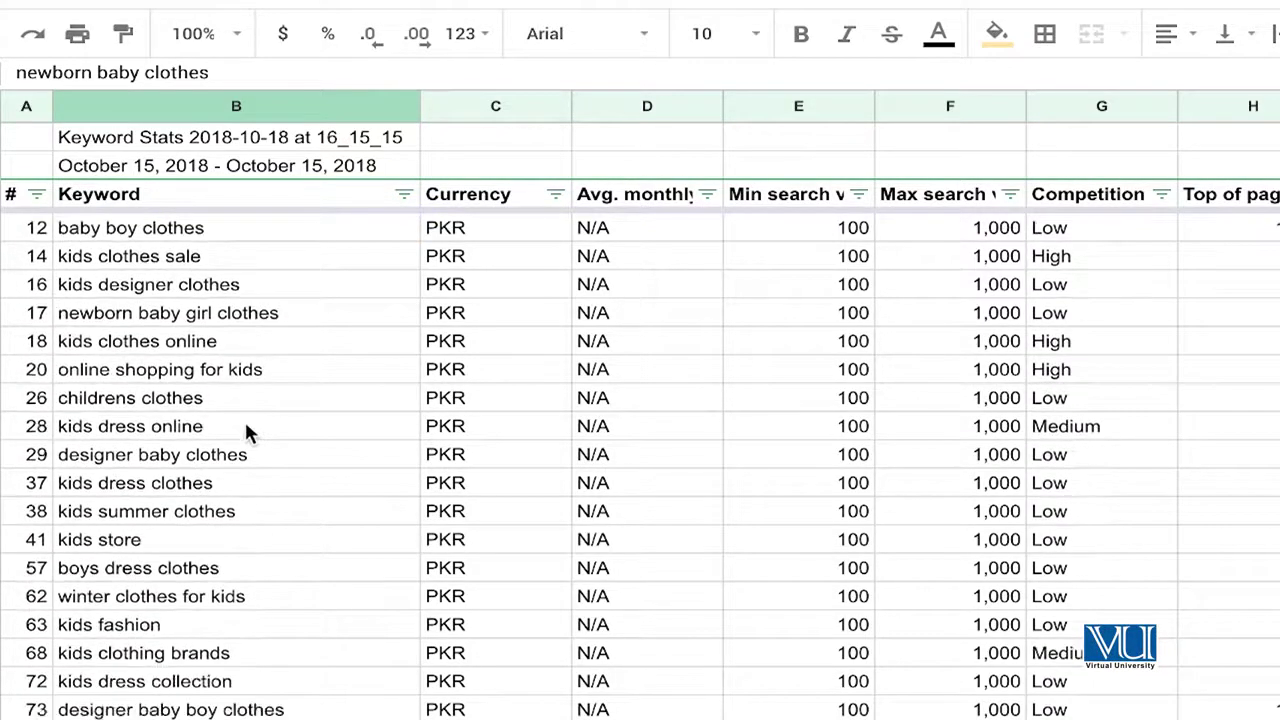
scroll(246, 428, "up", 1)
scroll(246, 428, "up", 2)
scroll(246, 428, "up", 3)
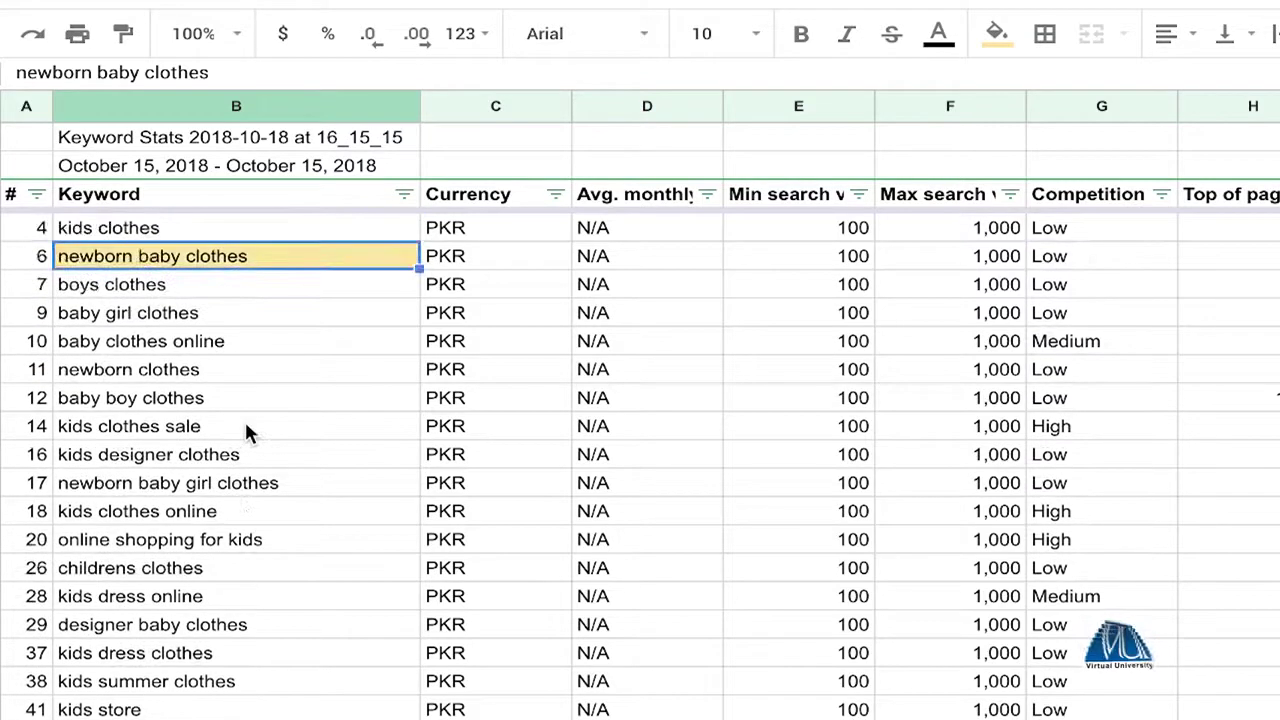
left_click(252, 488)
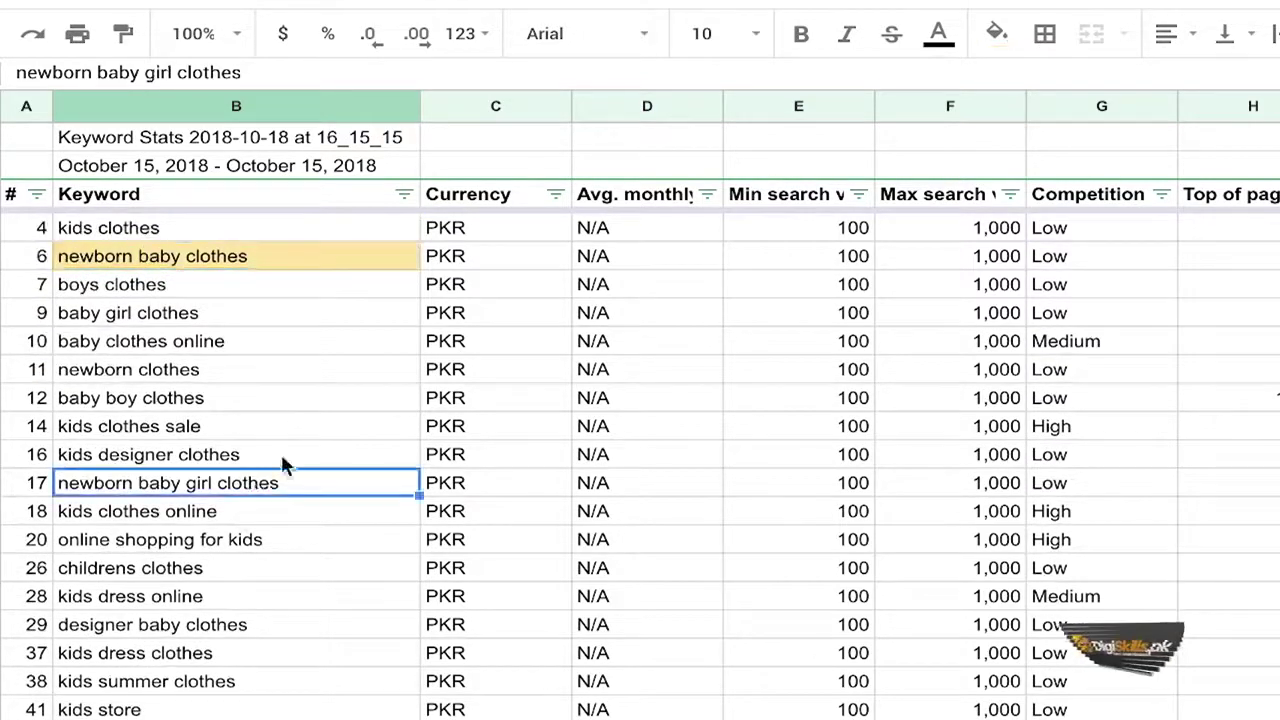
left_click(996, 35)
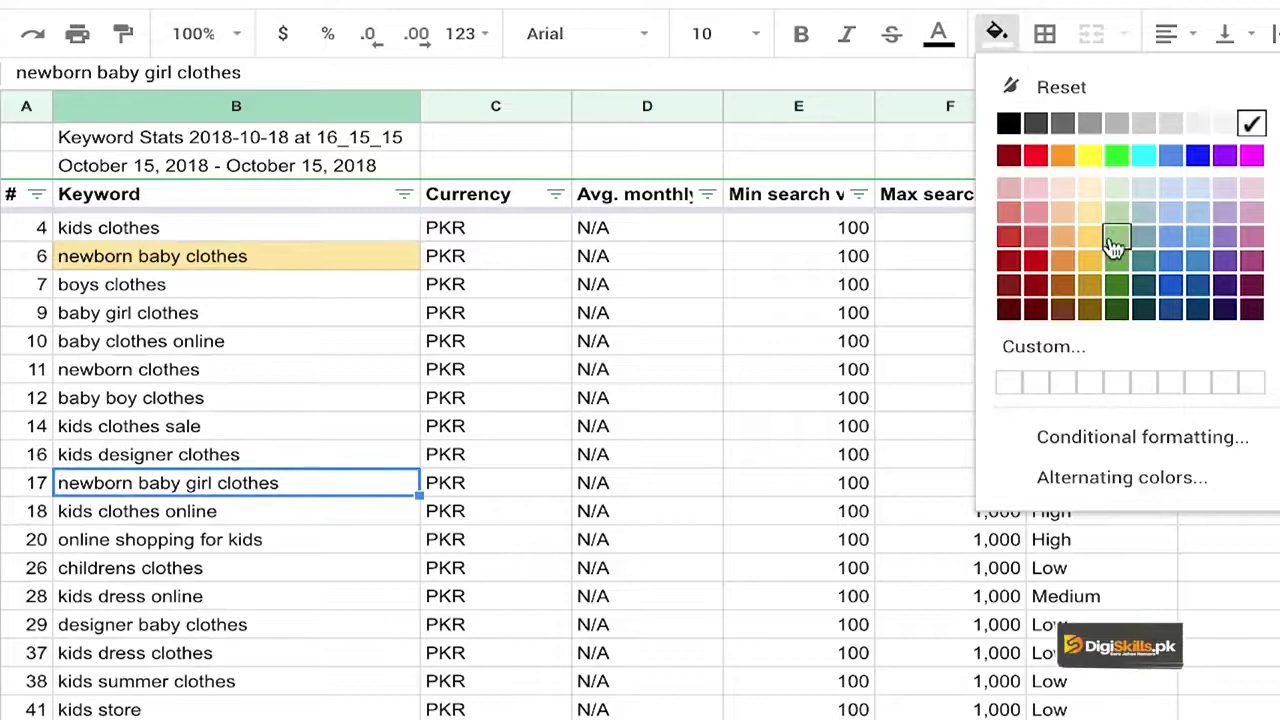
left_click(1115, 245)
left_click(267, 603)
scroll(268, 610, "down", 1)
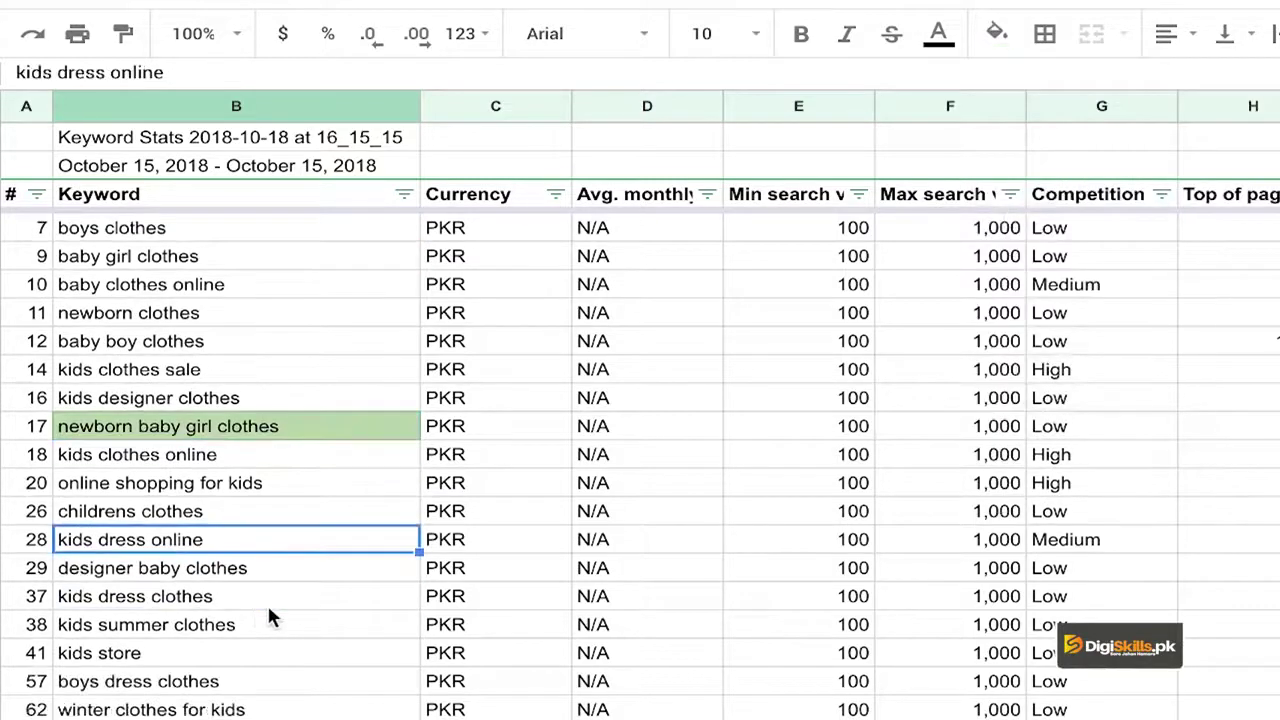
scroll(268, 616, "down", 1)
left_click(250, 430)
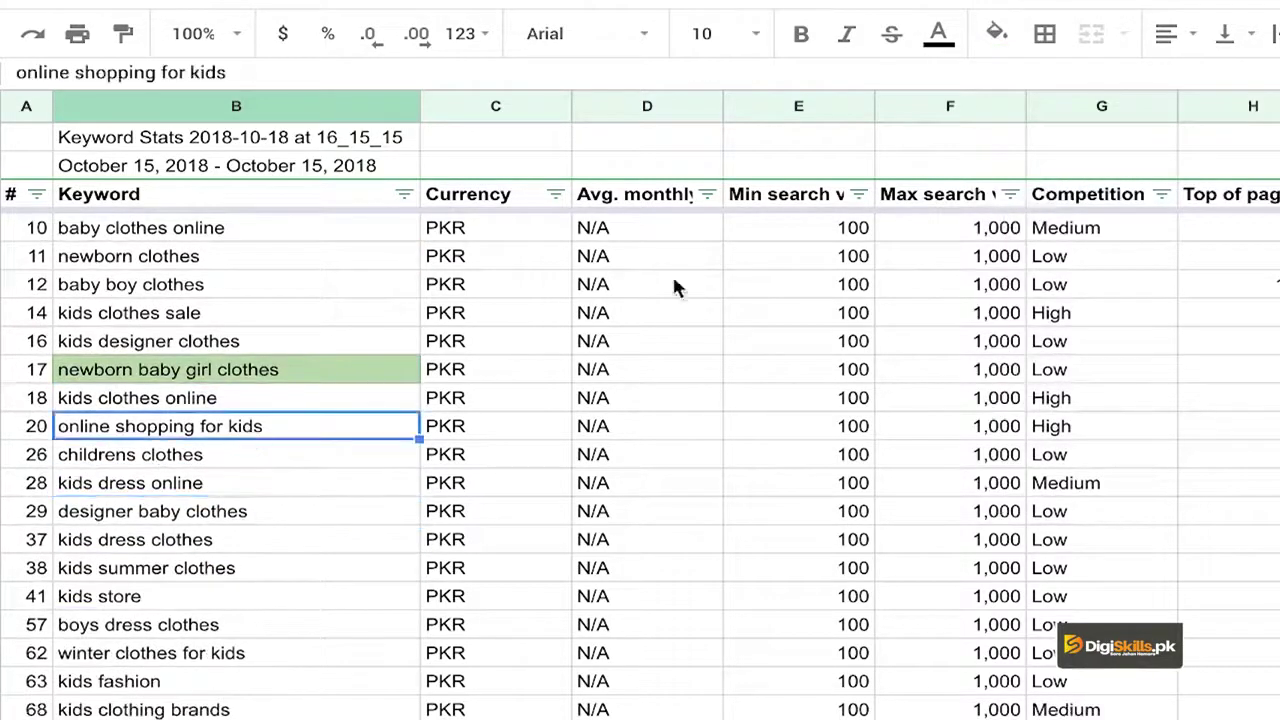
left_click(998, 33)
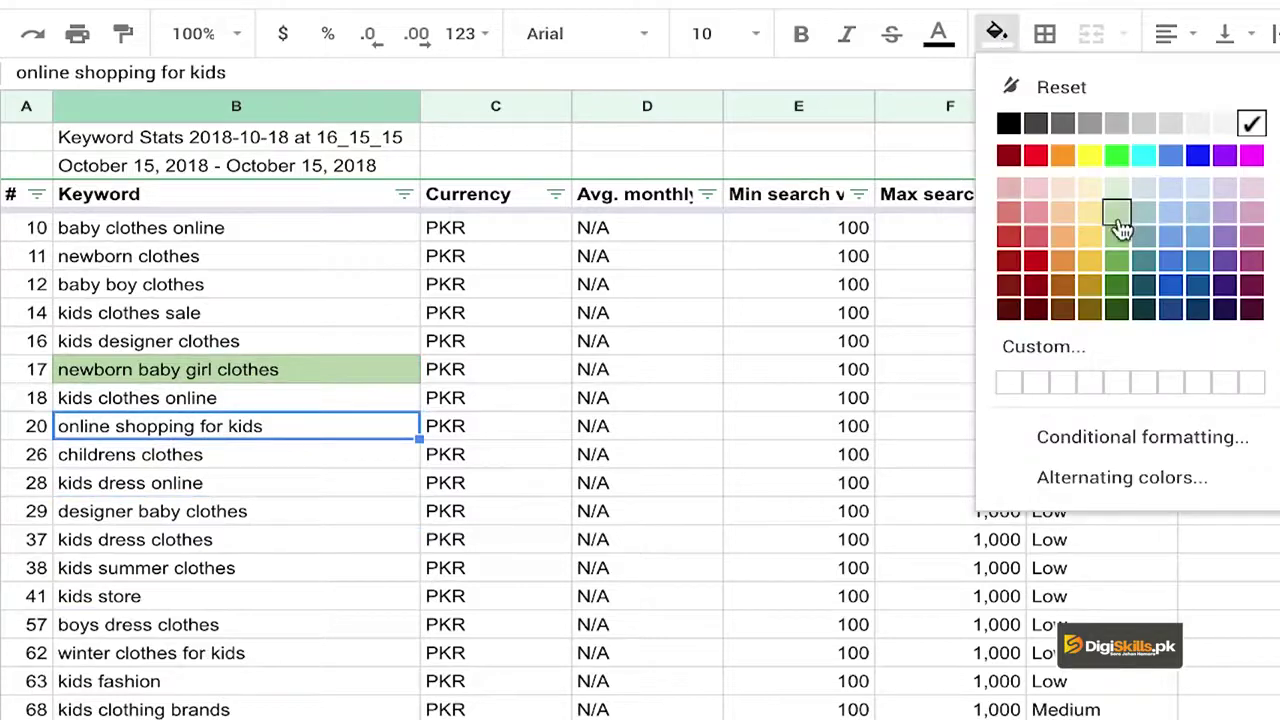
left_click(1118, 218)
Step: Fill cheap boys clothes, cheap baby boy clothes and children's clothing stores light green
left_click(226, 511)
scroll(237, 508, "down", 2)
scroll(237, 508, "down", 1)
scroll(237, 508, "down", 1)
scroll(237, 508, "down", 2)
scroll(237, 508, "down", 1)
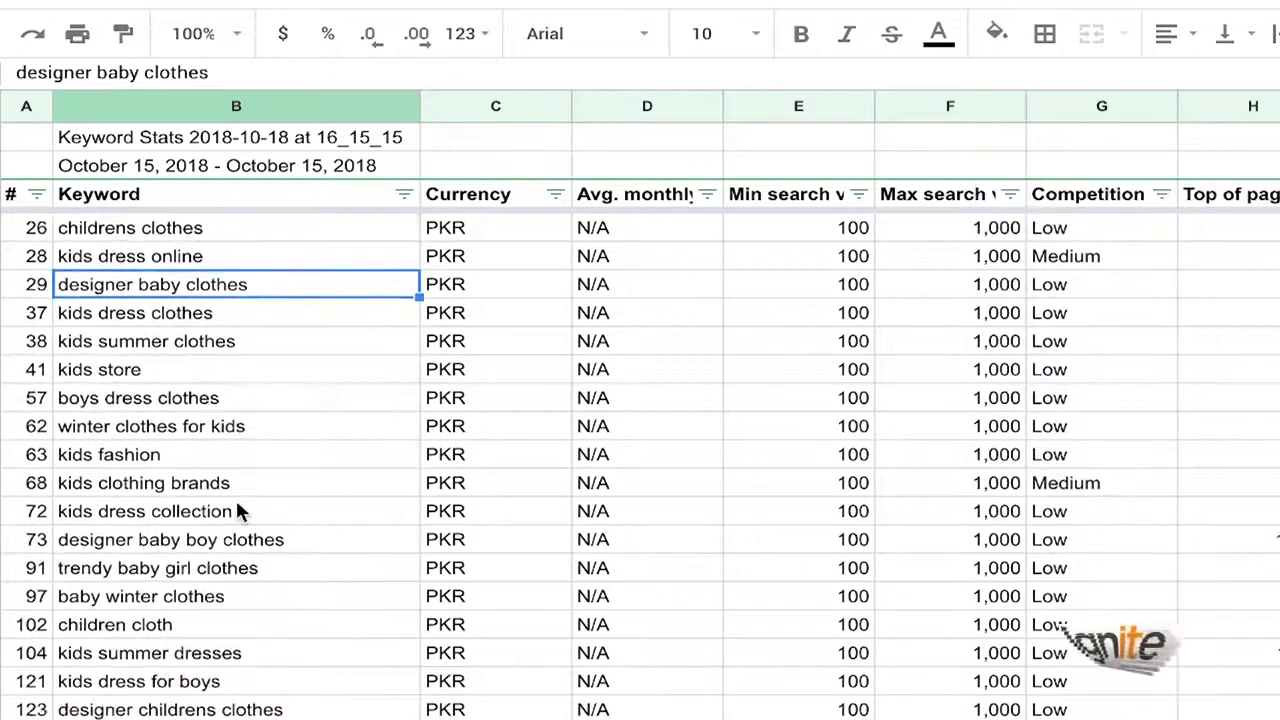
scroll(237, 510, "down", 1)
scroll(224, 567, "down", 1)
scroll(229, 586, "down", 1)
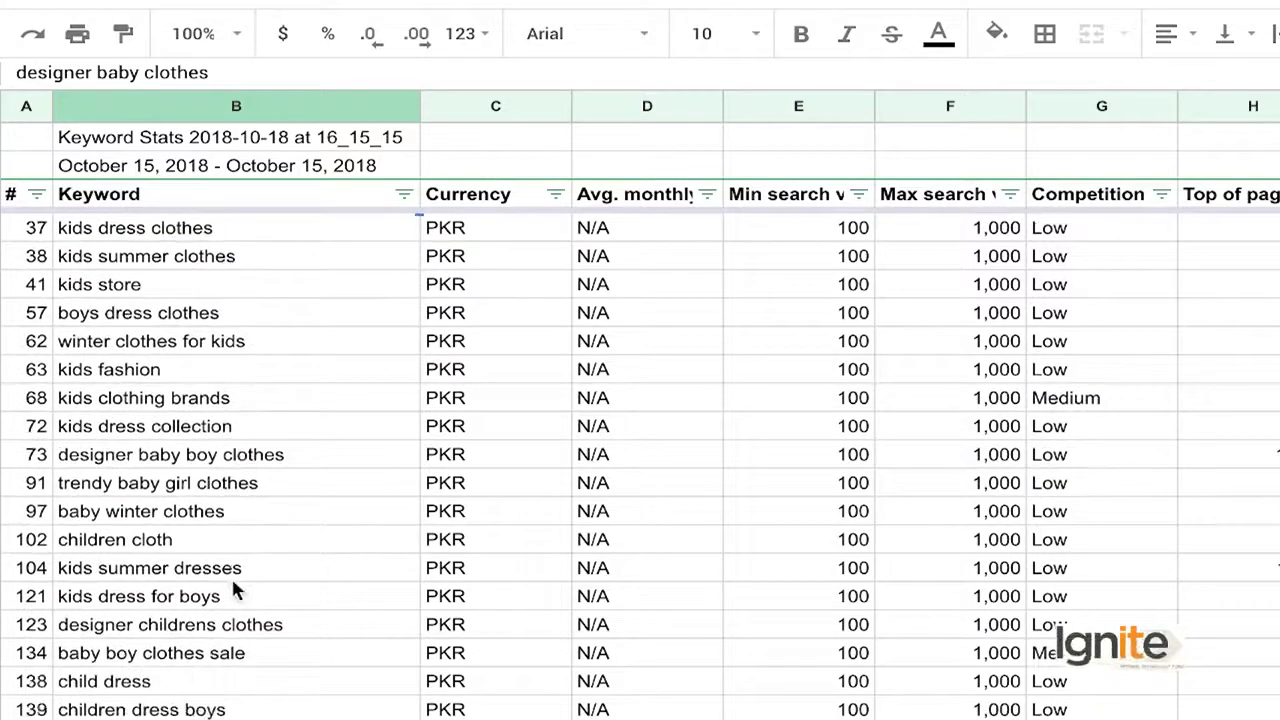
scroll(268, 636, "down", 2)
scroll(268, 636, "down", 1)
scroll(268, 636, "down", 1)
scroll(268, 636, "down", 1)
scroll(268, 636, "down", 1)
scroll(268, 636, "down", 1)
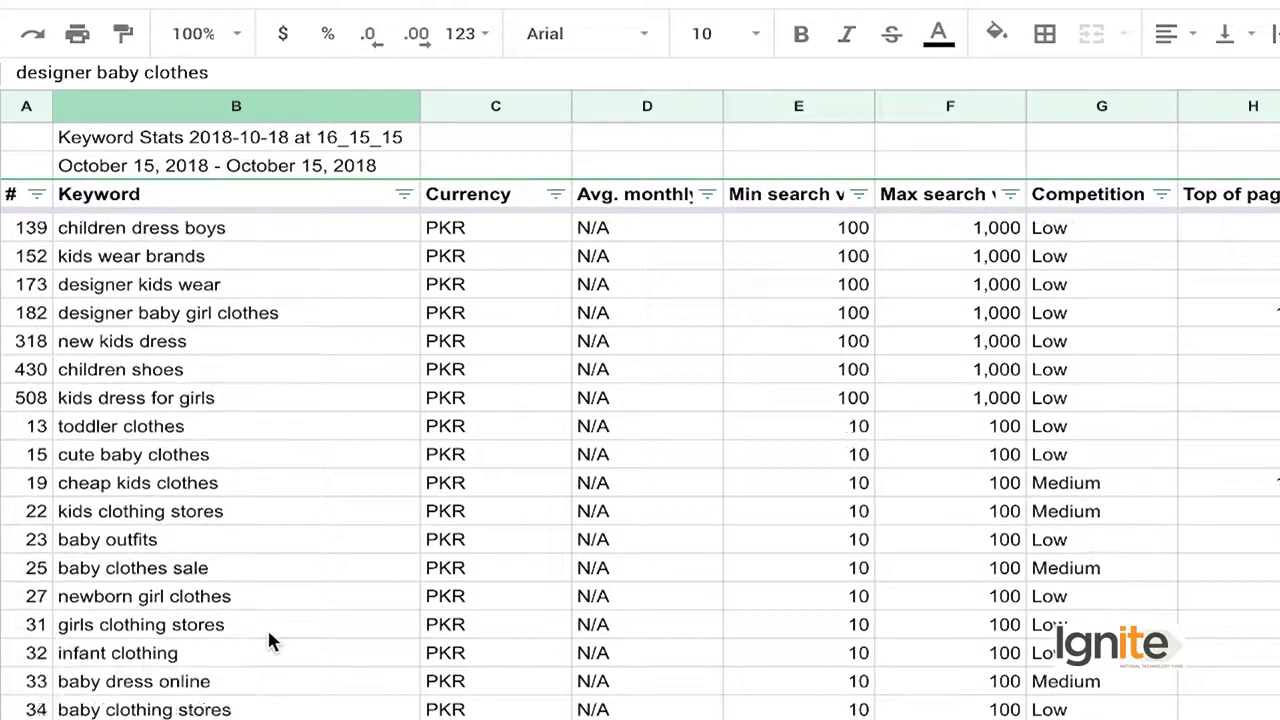
scroll(268, 636, "down", 1)
scroll(268, 636, "down", 2)
scroll(268, 635, "down", 1)
scroll(268, 635, "down", 2)
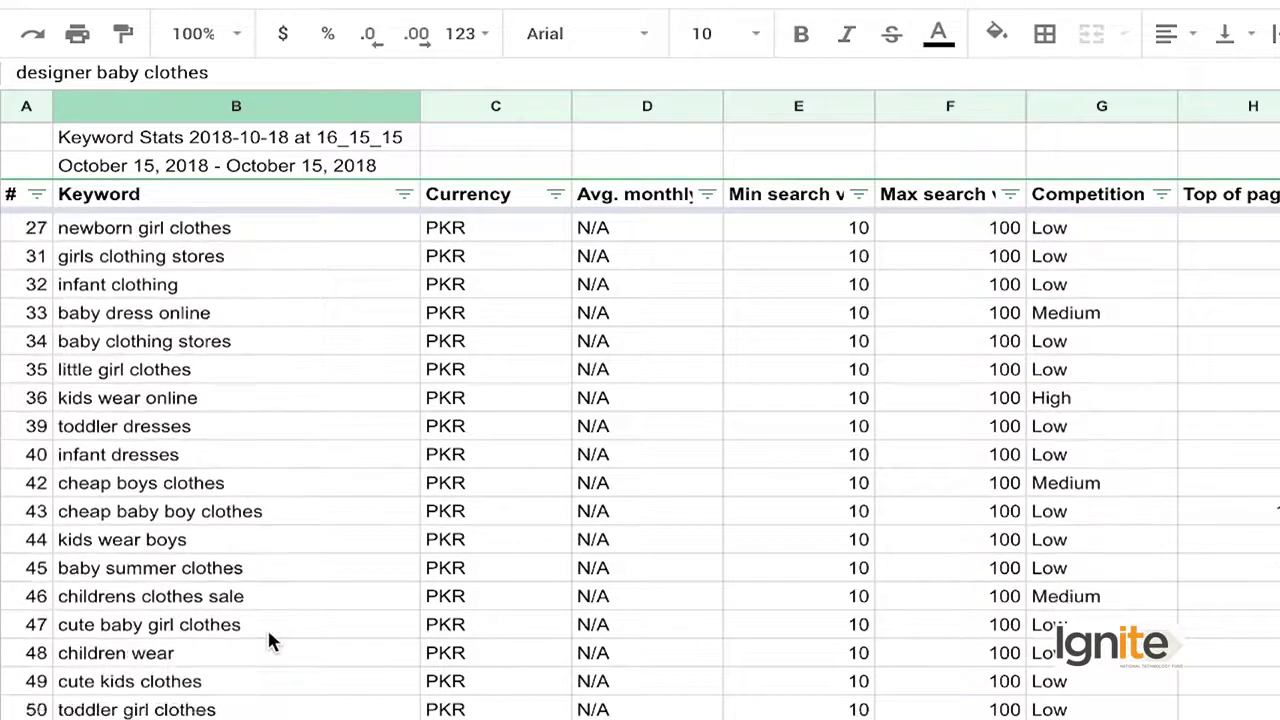
scroll(268, 635, "down", 2)
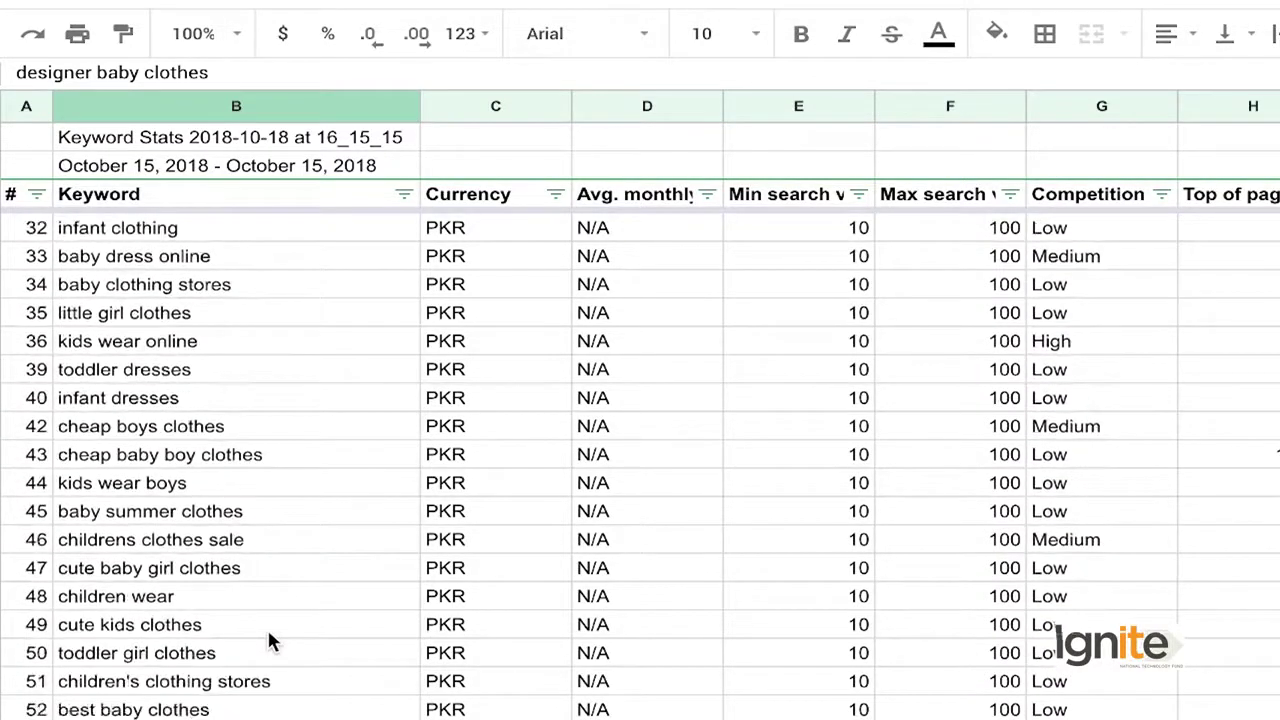
left_click(197, 432)
left_click_drag(197, 432, 197, 458)
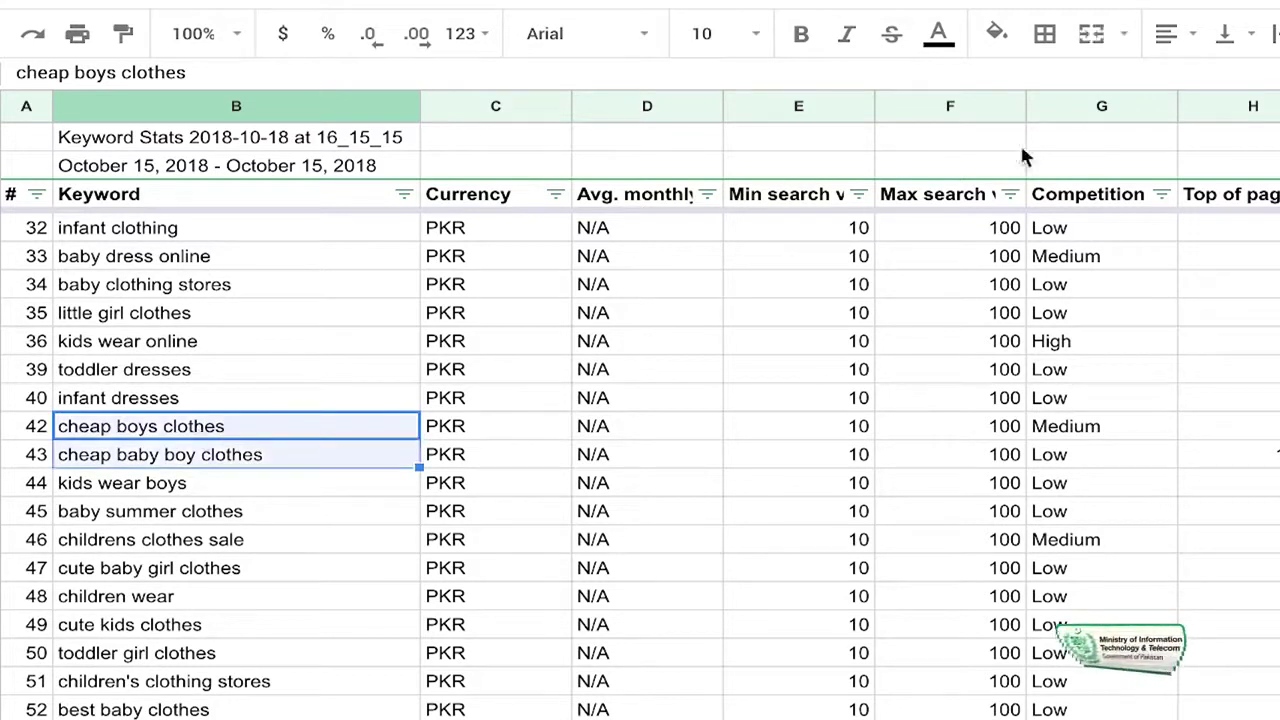
left_click(998, 34)
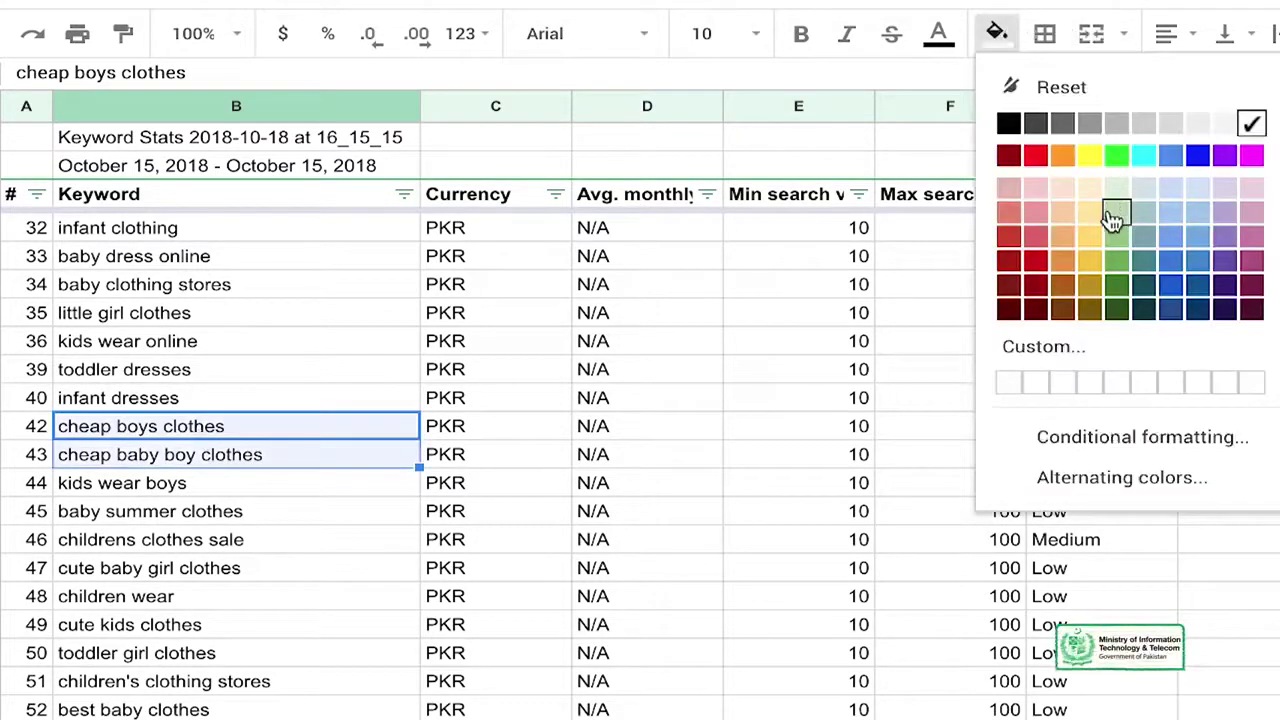
left_click(1117, 214)
left_click(190, 520)
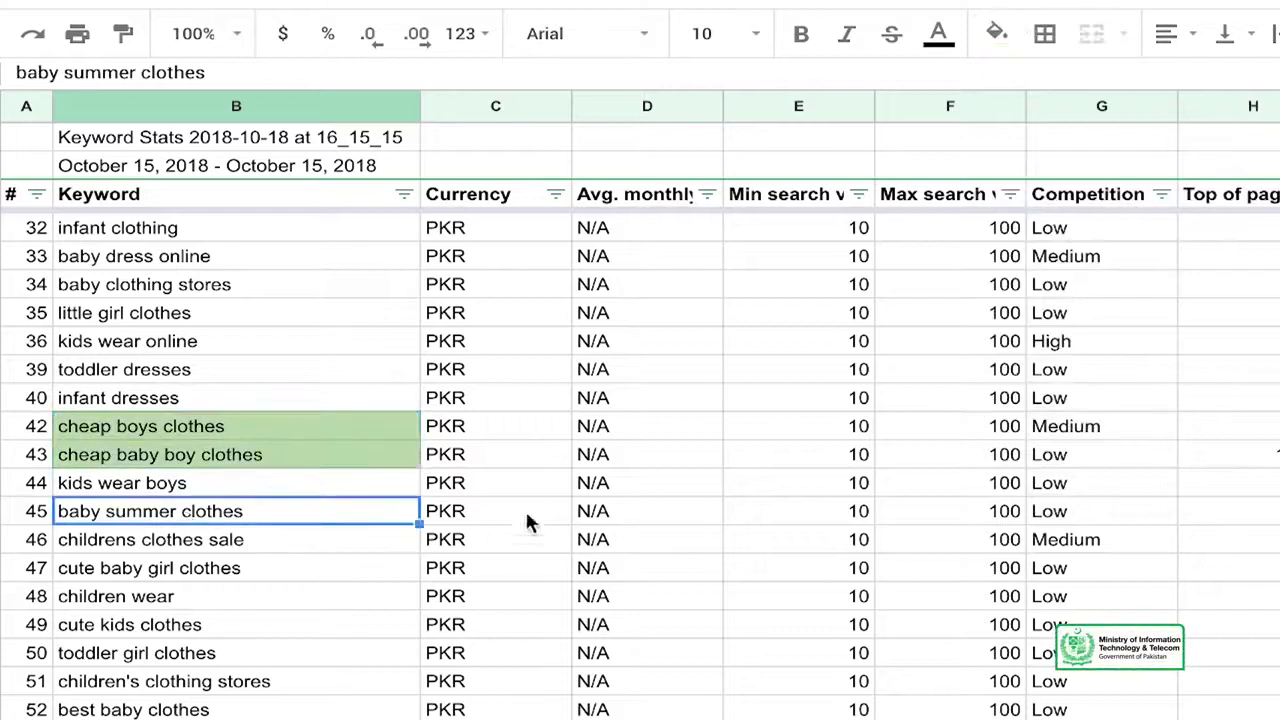
scroll(226, 545, "down", 1)
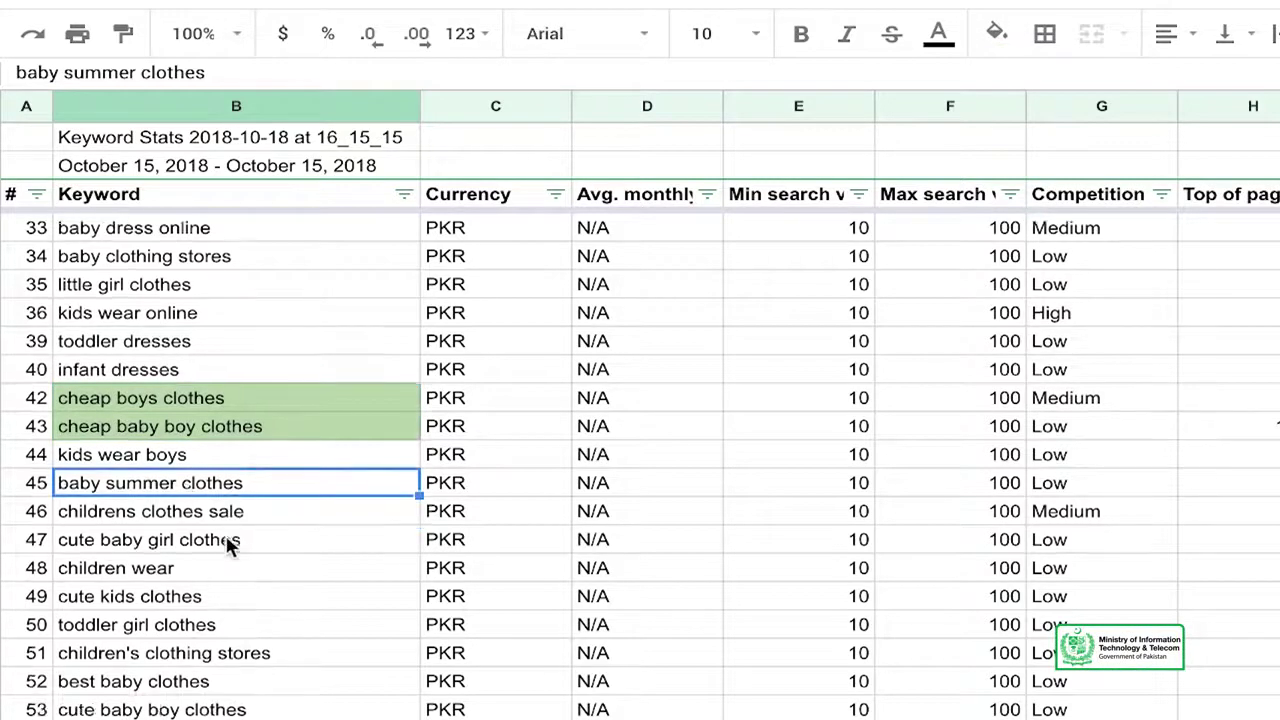
scroll(227, 545, "down", 1)
scroll(226, 545, "down", 1)
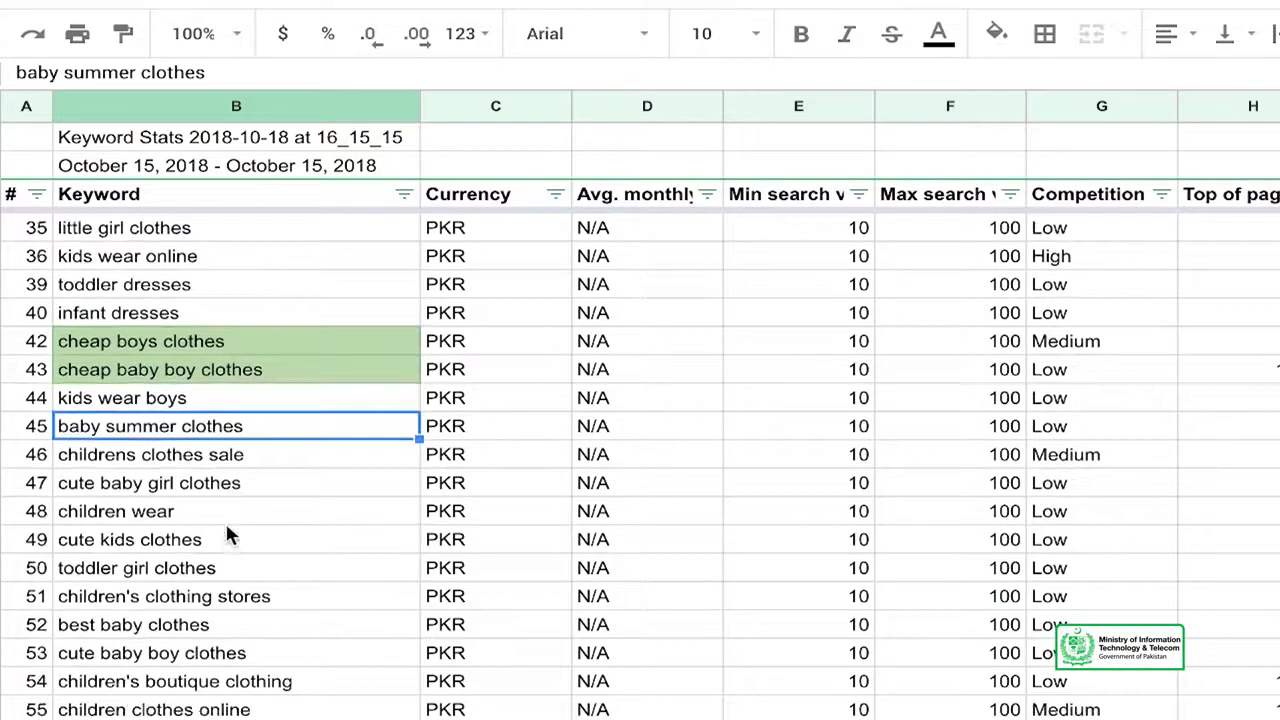
scroll(226, 482, "down", 3)
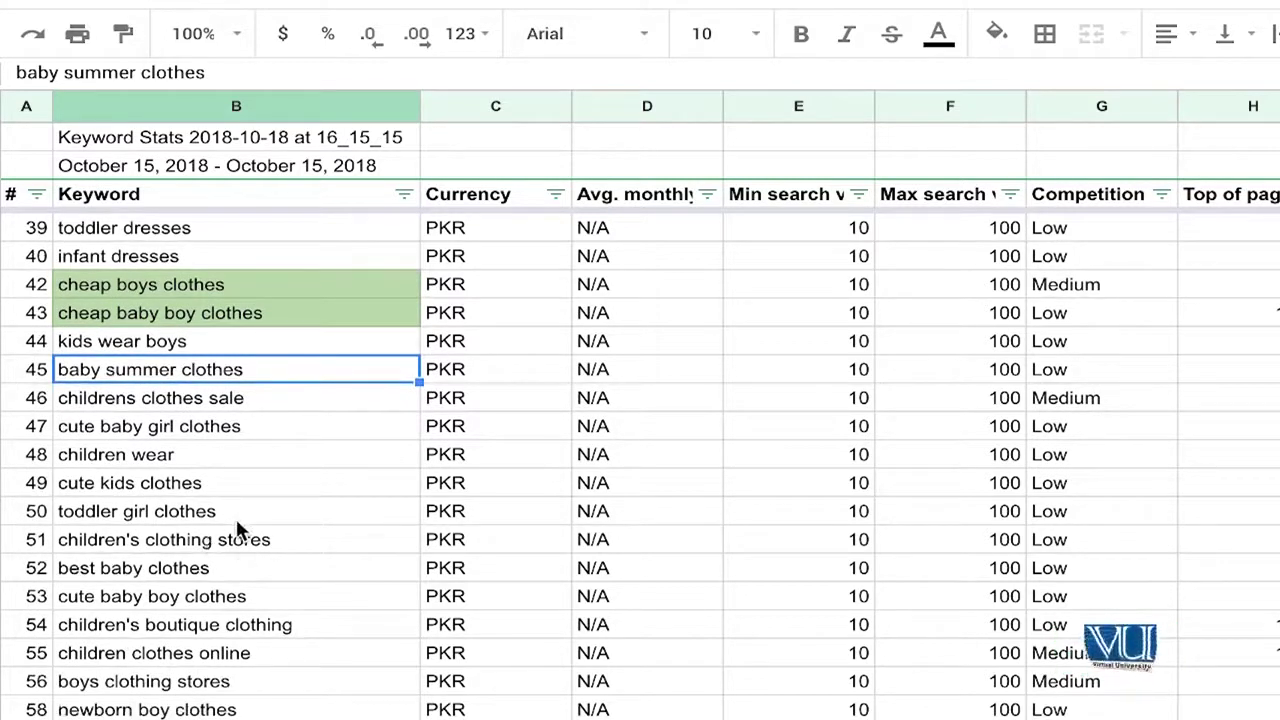
left_click(237, 545)
left_click(996, 33)
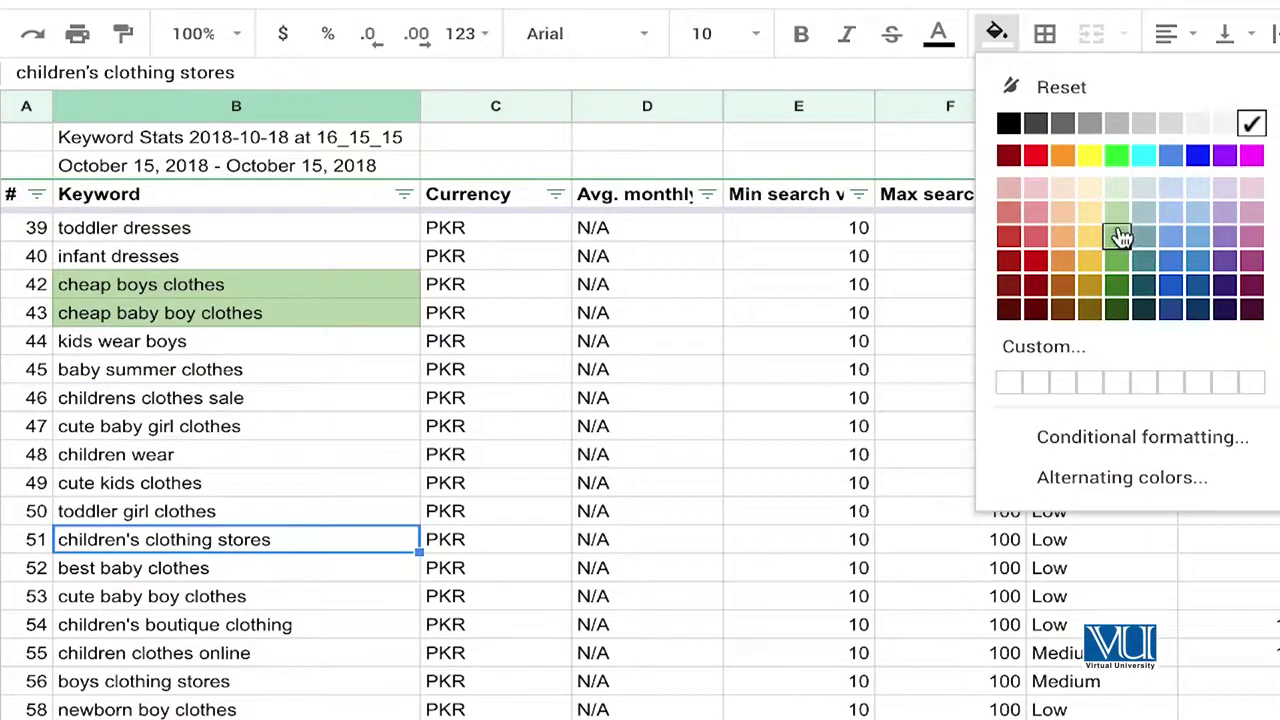
left_click(1117, 213)
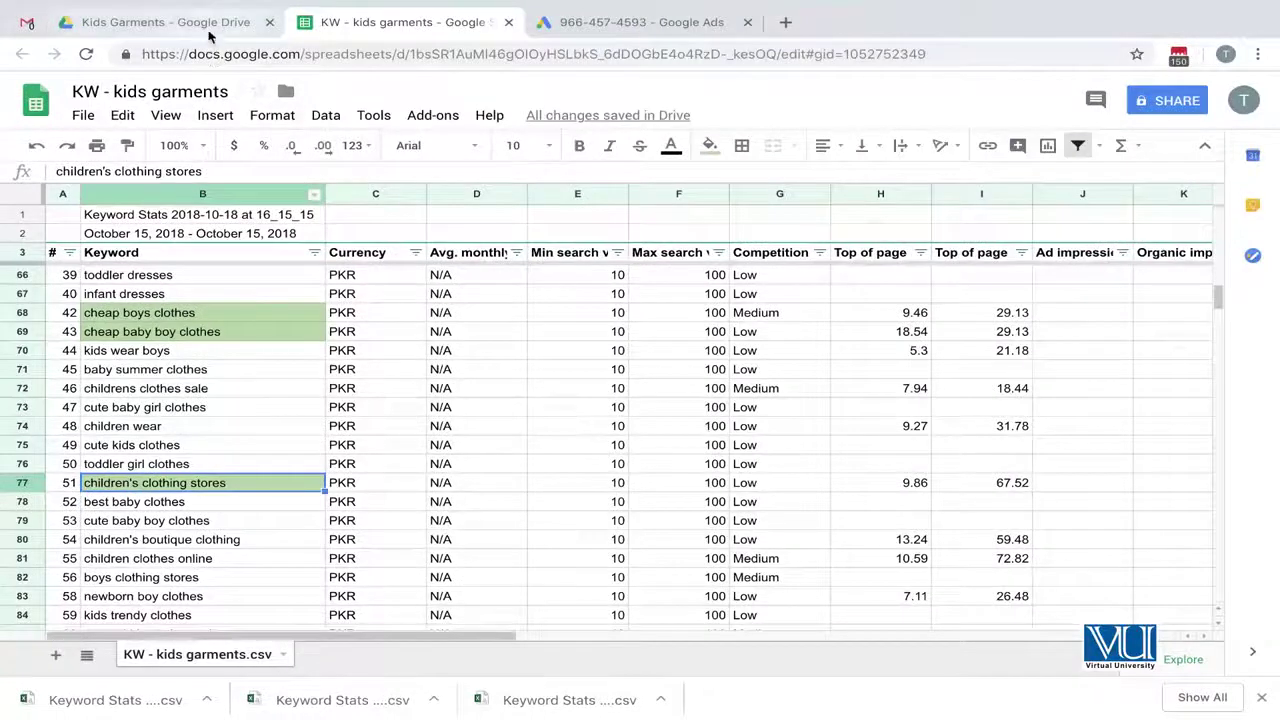
Step: Open the KW - gents garments spreadsheet from Drive's Keyword Research > Gents Garments folder
left_click(209, 30)
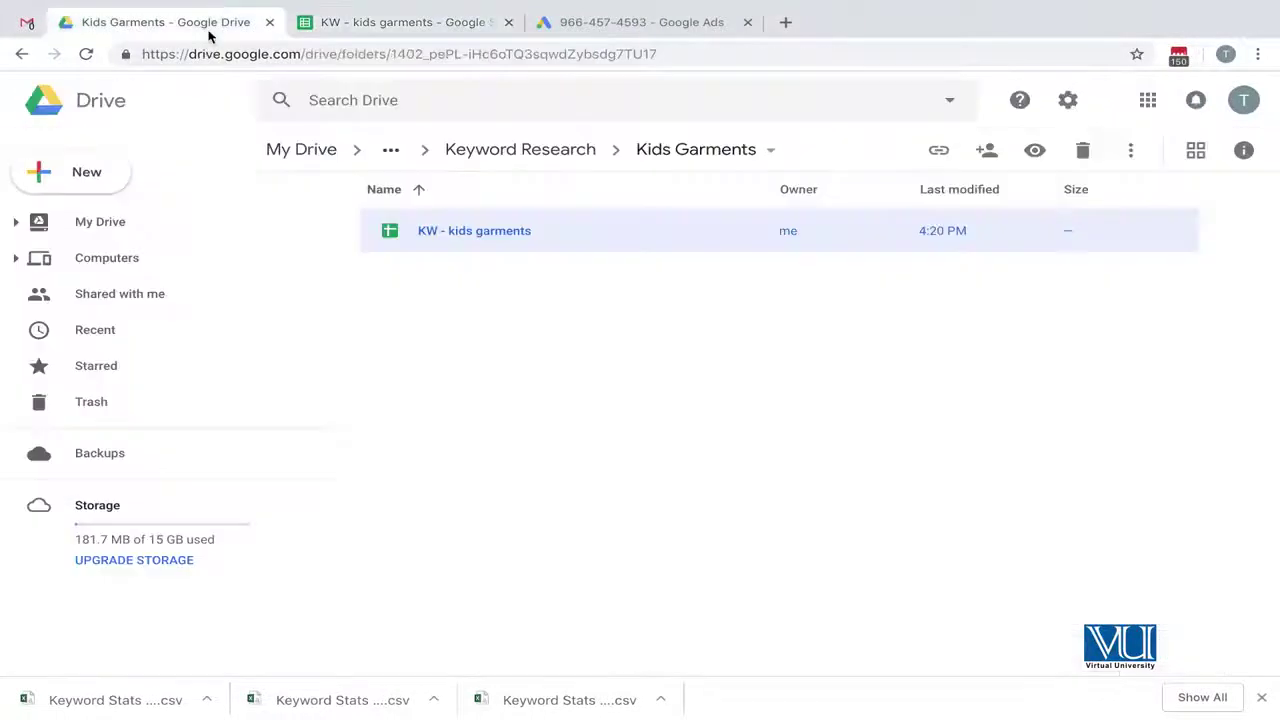
left_click(554, 155)
double_click(505, 233)
double_click(478, 233)
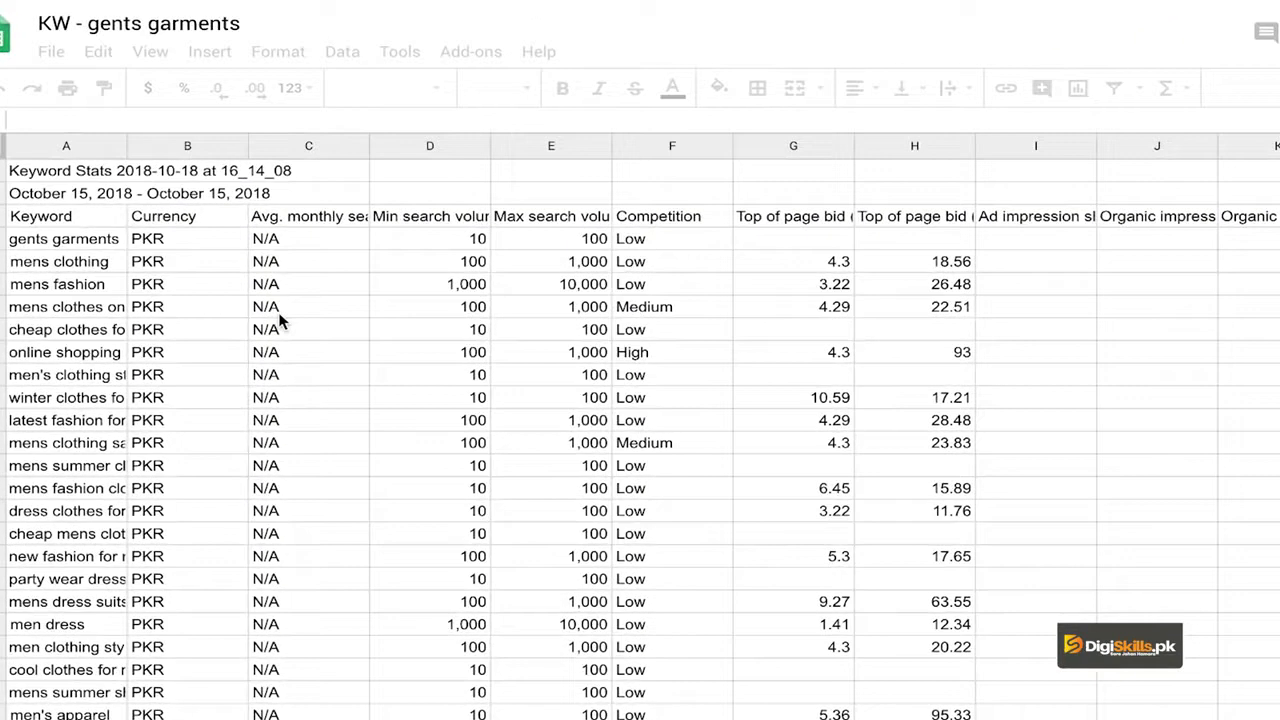
Step: Freeze the rows down to the Keyword header and widen column A to fit the keywords
left_click(64, 196)
left_click(57, 215)
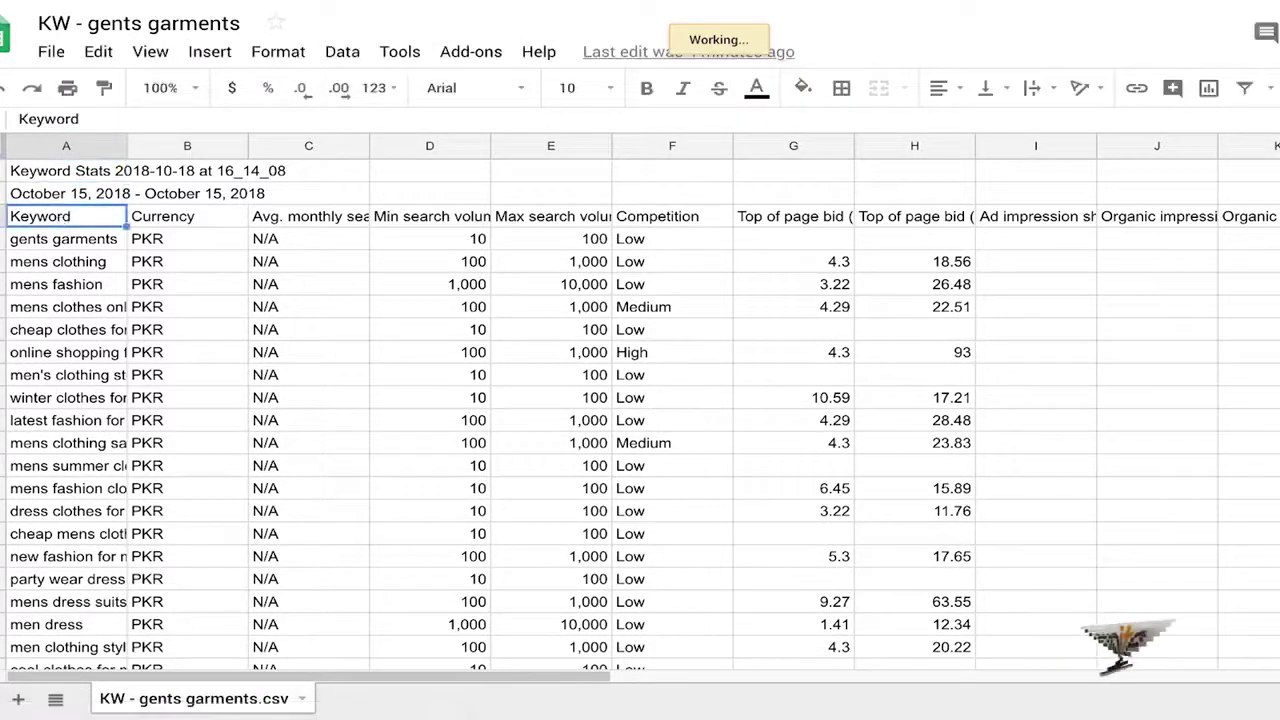
left_click_drag(4, 157, 4, 228)
left_click(76, 243)
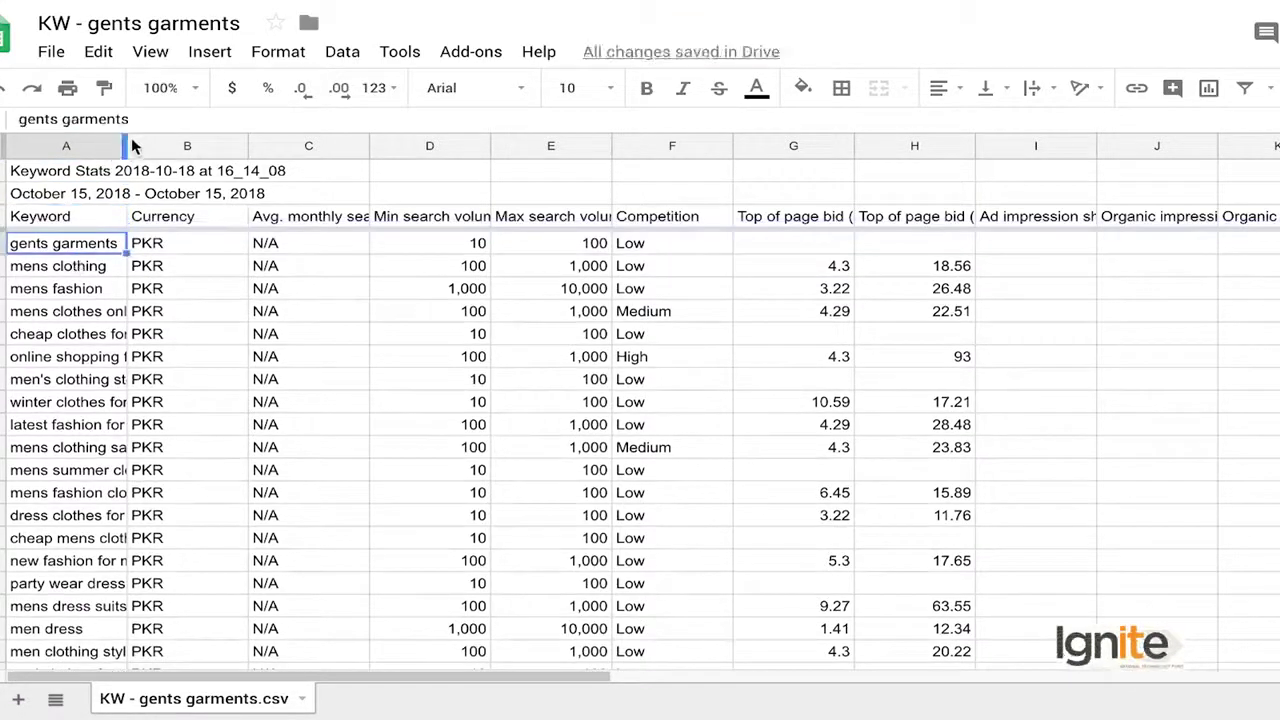
double_click(126, 147)
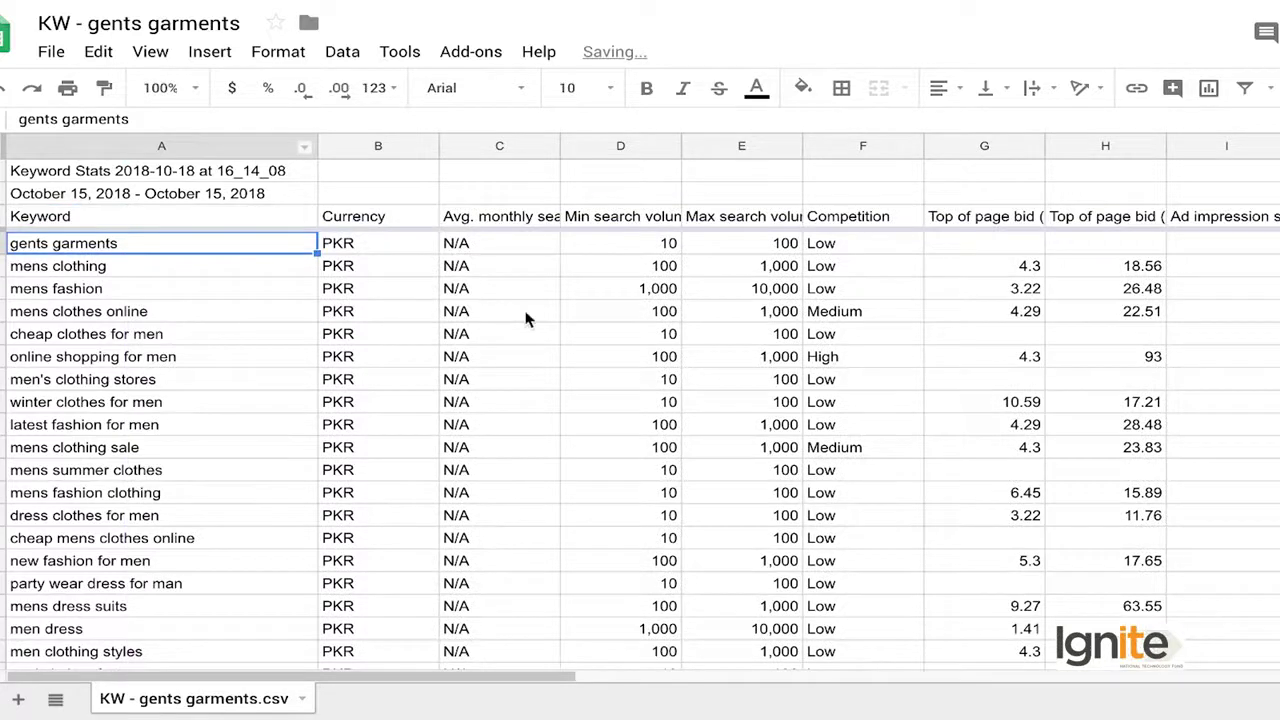
Step: Create a filter over the whole keyword table from the row 3 headers
left_click(189, 218)
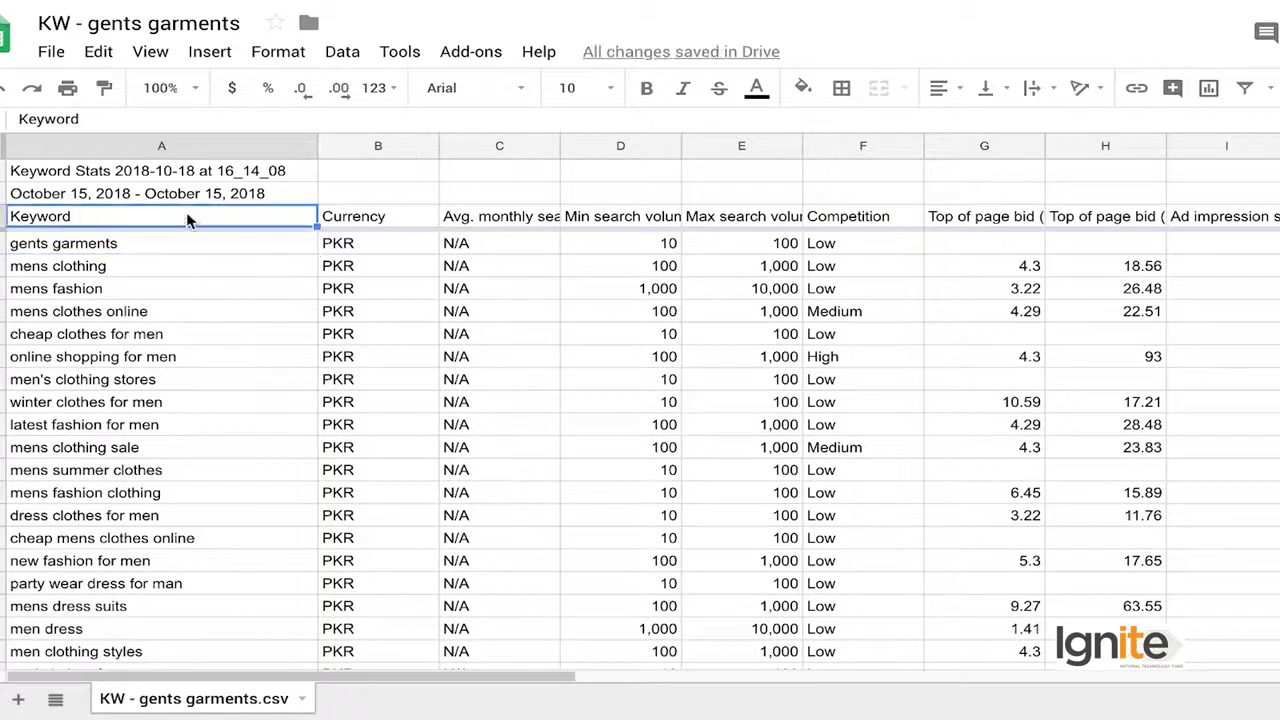
key("ctrl+shift+Right")
key("ctrl+shift+Down")
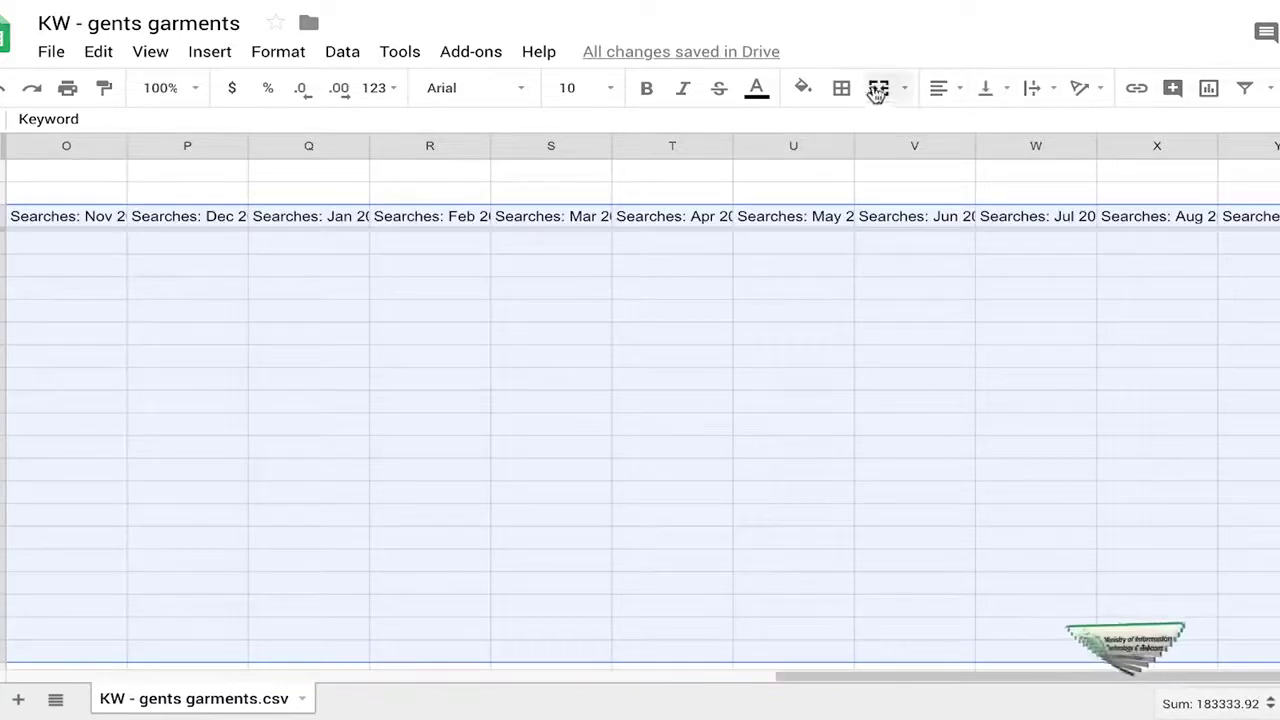
left_click(1245, 90)
left_click(567, 366)
key("Home")
key("ctrl+Up")
key("Down")
key("Down")
key("Down")
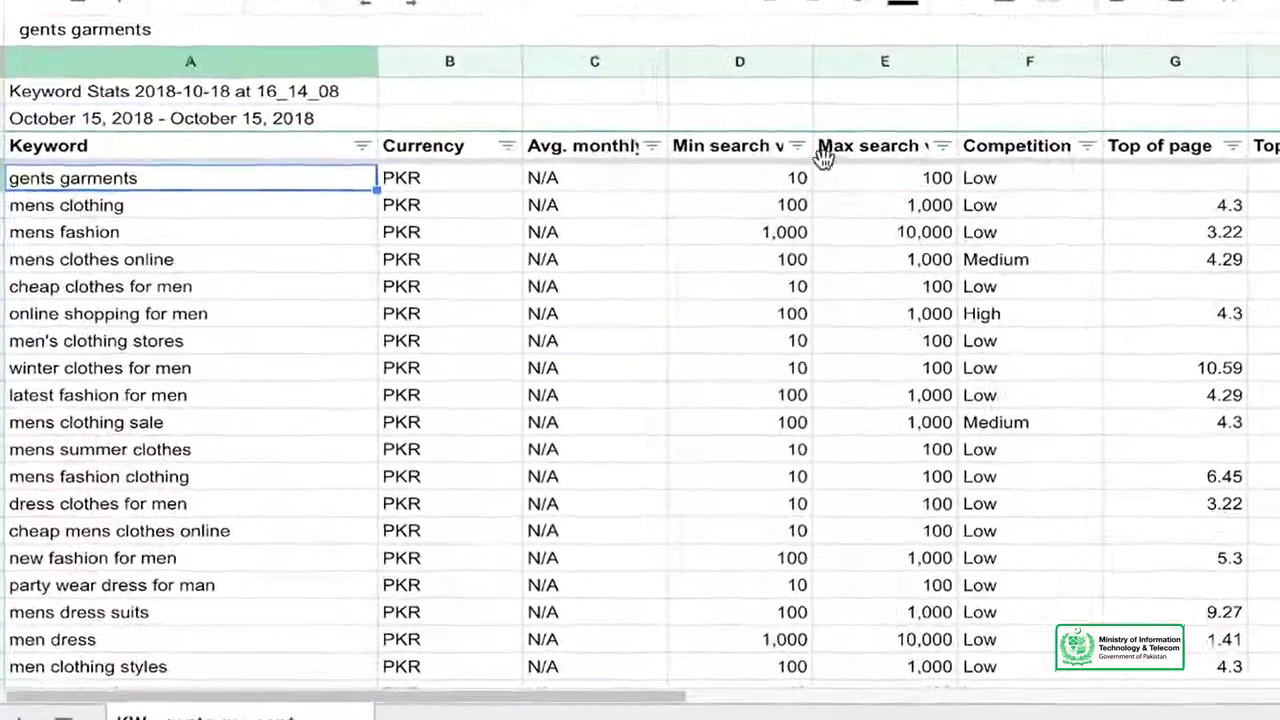
left_click(676, 216)
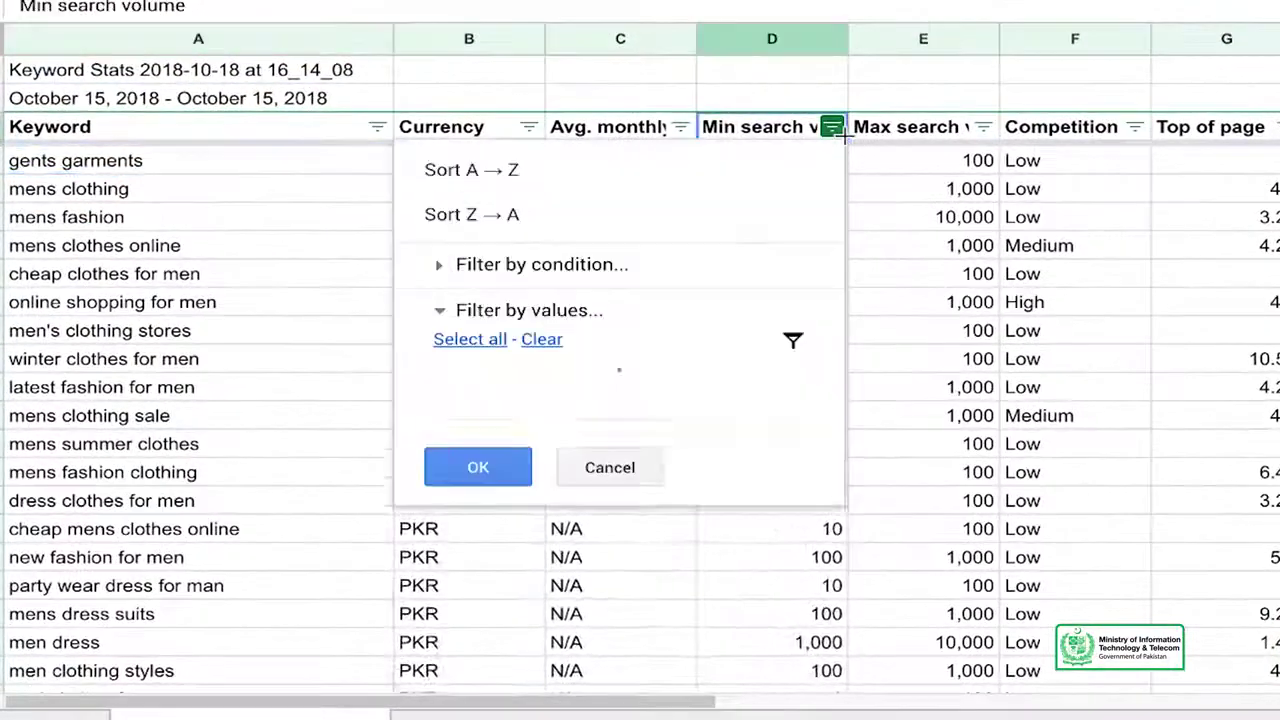
left_click(606, 222)
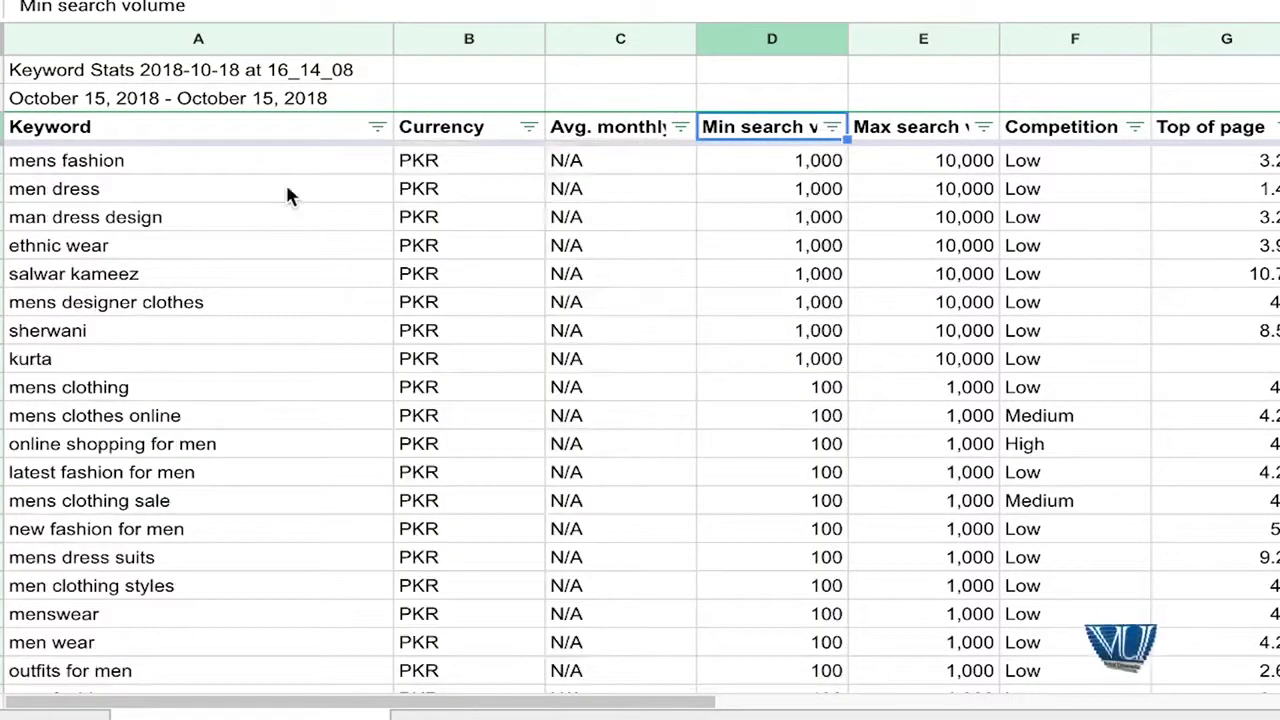
left_click(196, 166)
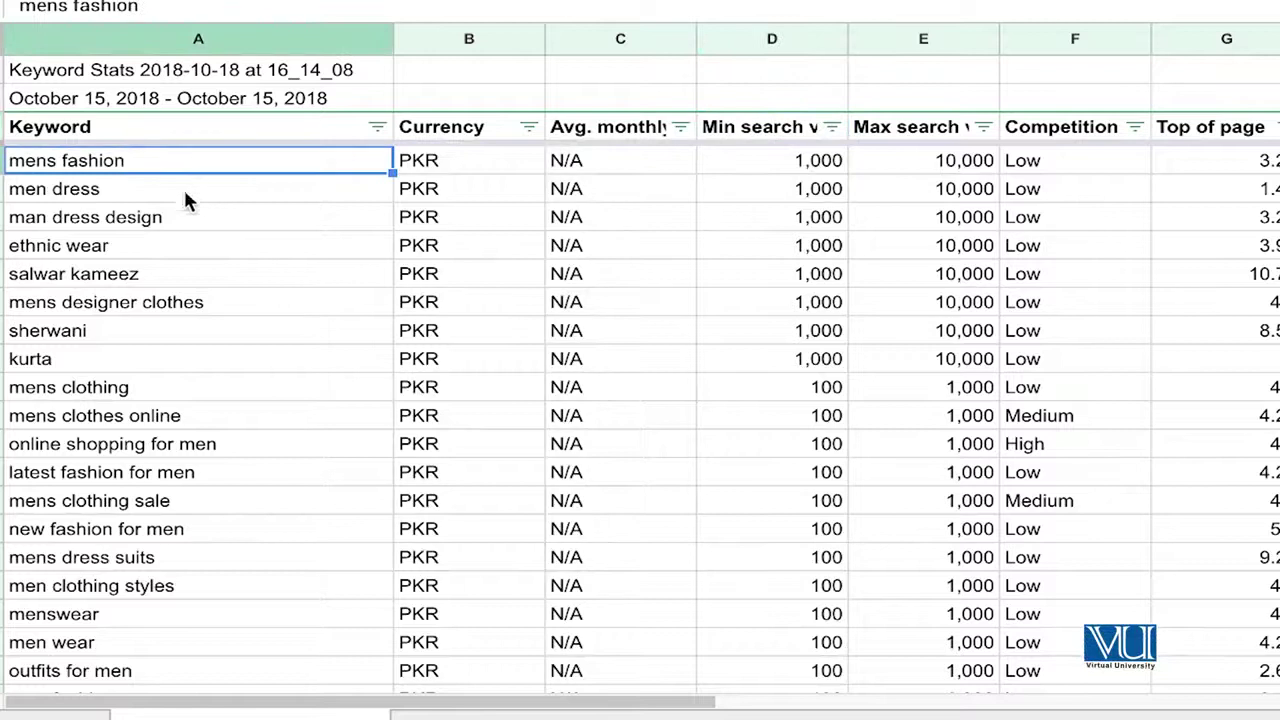
left_click(189, 223)
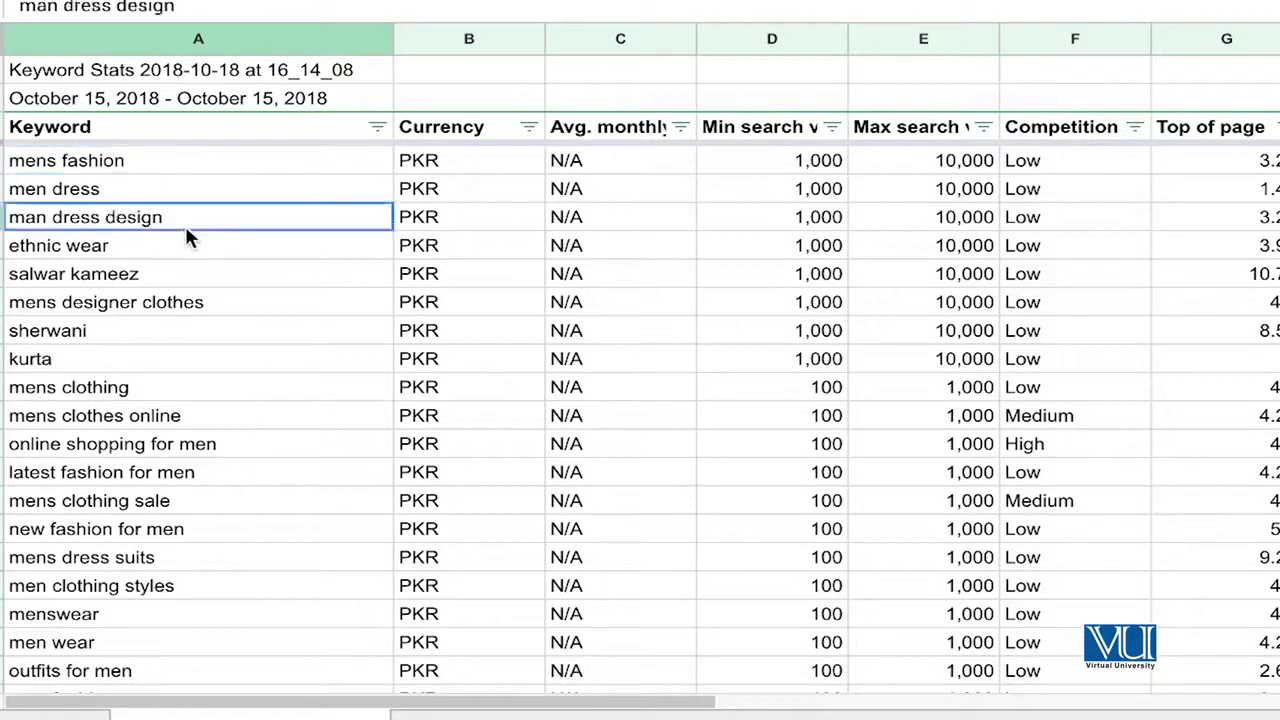
left_click(108, 283)
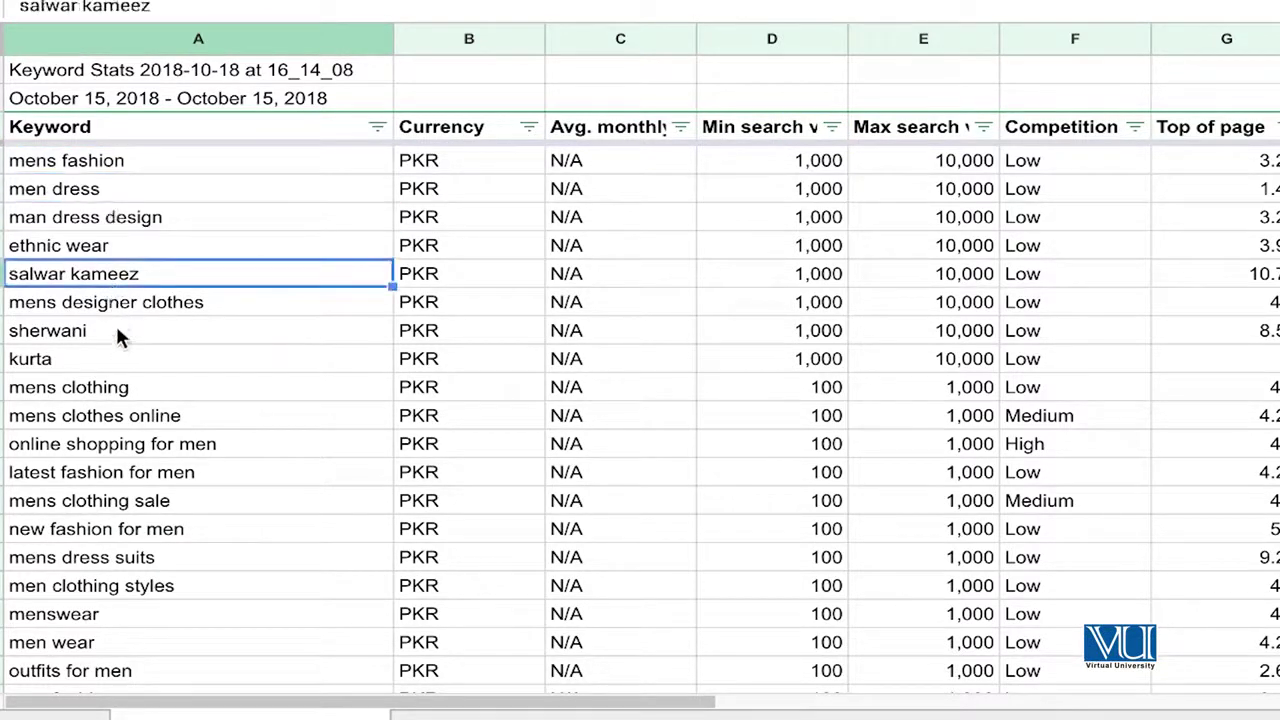
left_click(92, 356)
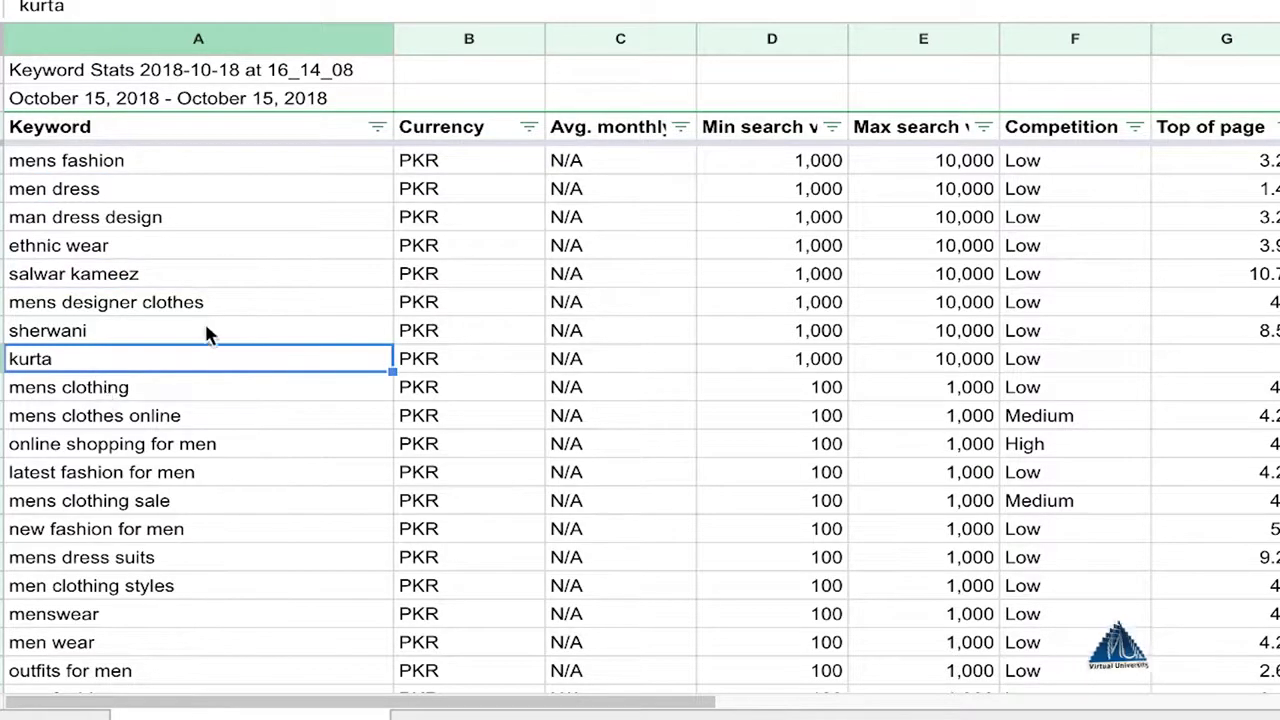
scroll(206, 325, "down", 1)
scroll(206, 333, "down", 1)
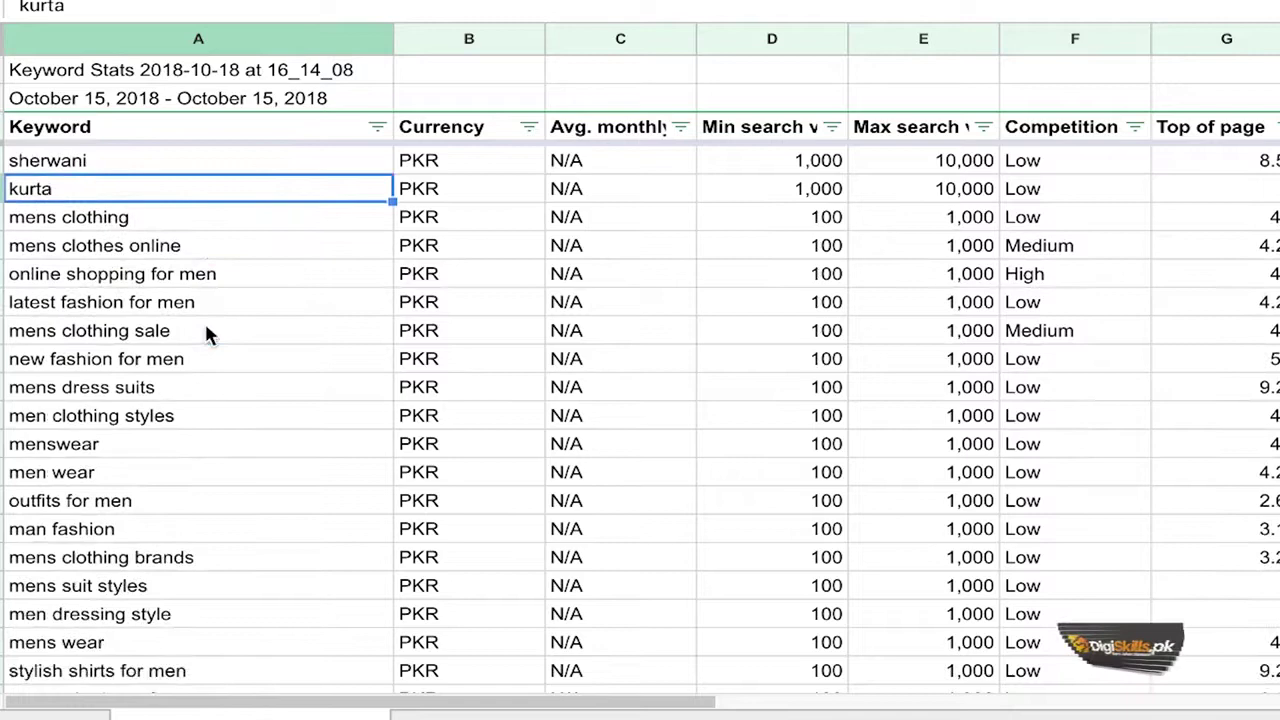
scroll(206, 333, "up", 1)
scroll(206, 331, "up", 2)
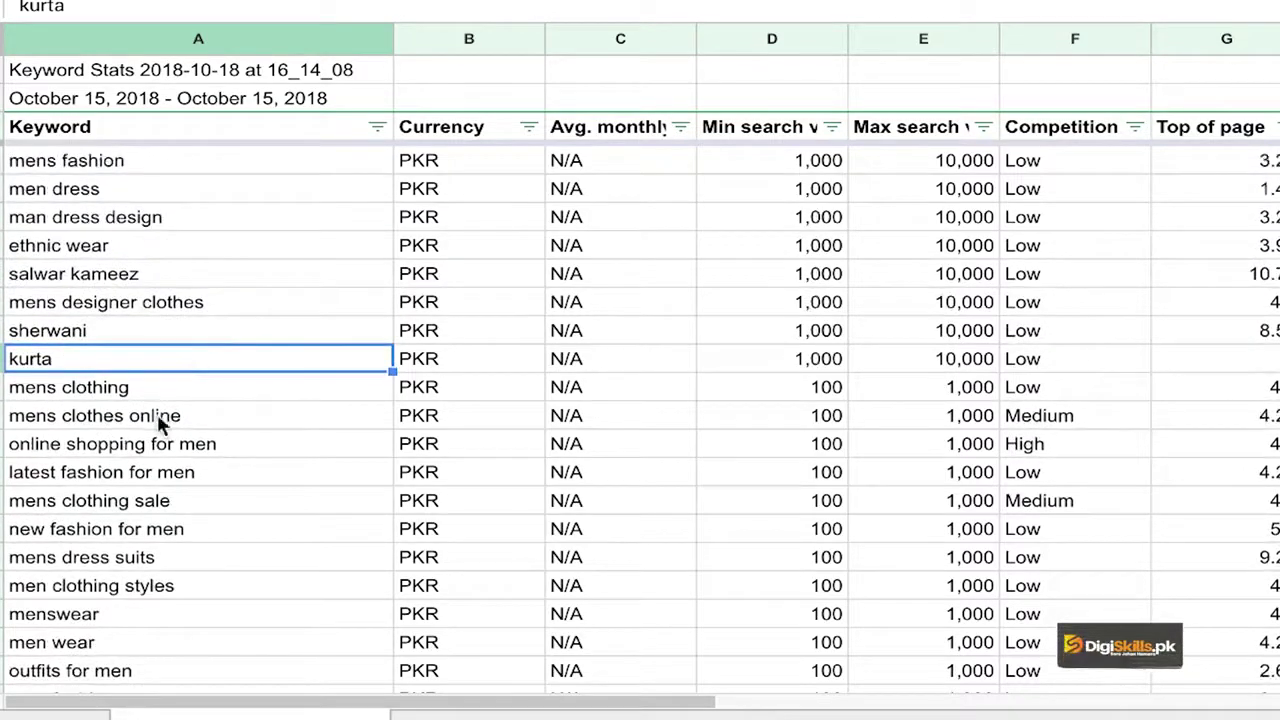
left_click(145, 445)
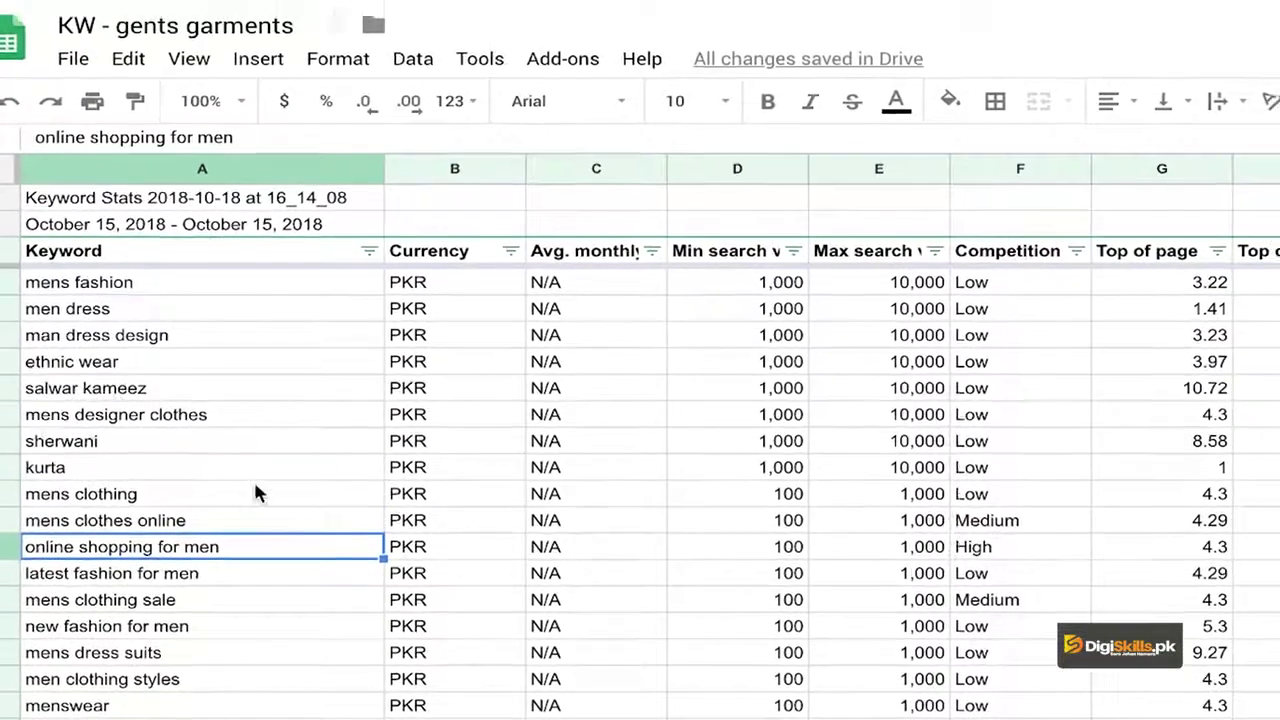
Step: Fill online shopping for men light yellow and mens shirts online shopping light green
left_click(949, 103)
left_click(1037, 270)
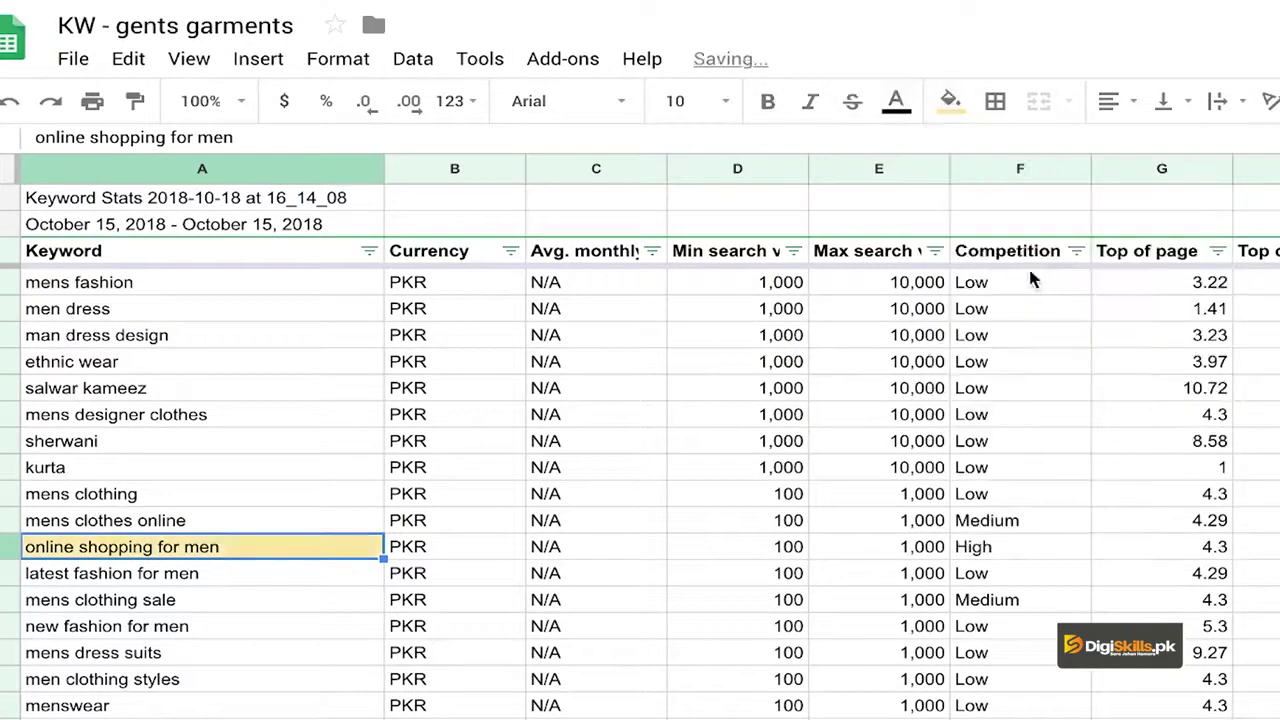
scroll(203, 619, "down", 2)
scroll(203, 619, "down", 2)
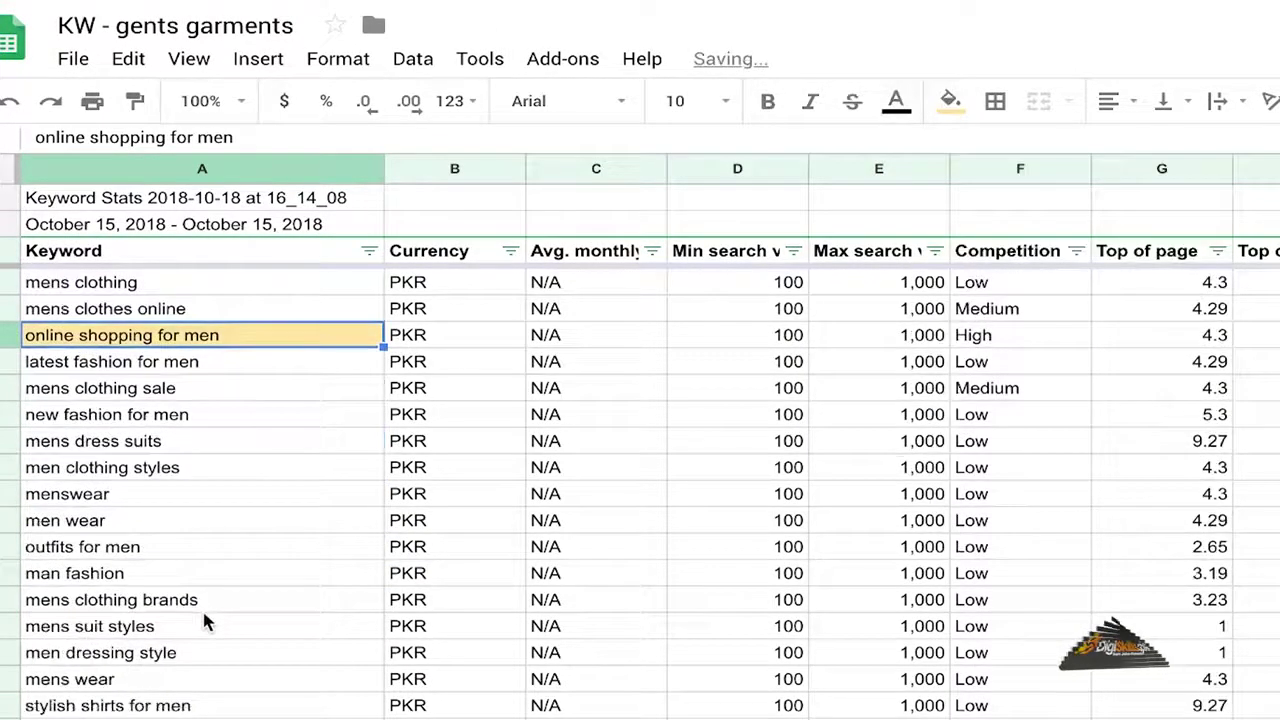
scroll(203, 619, "down", 1)
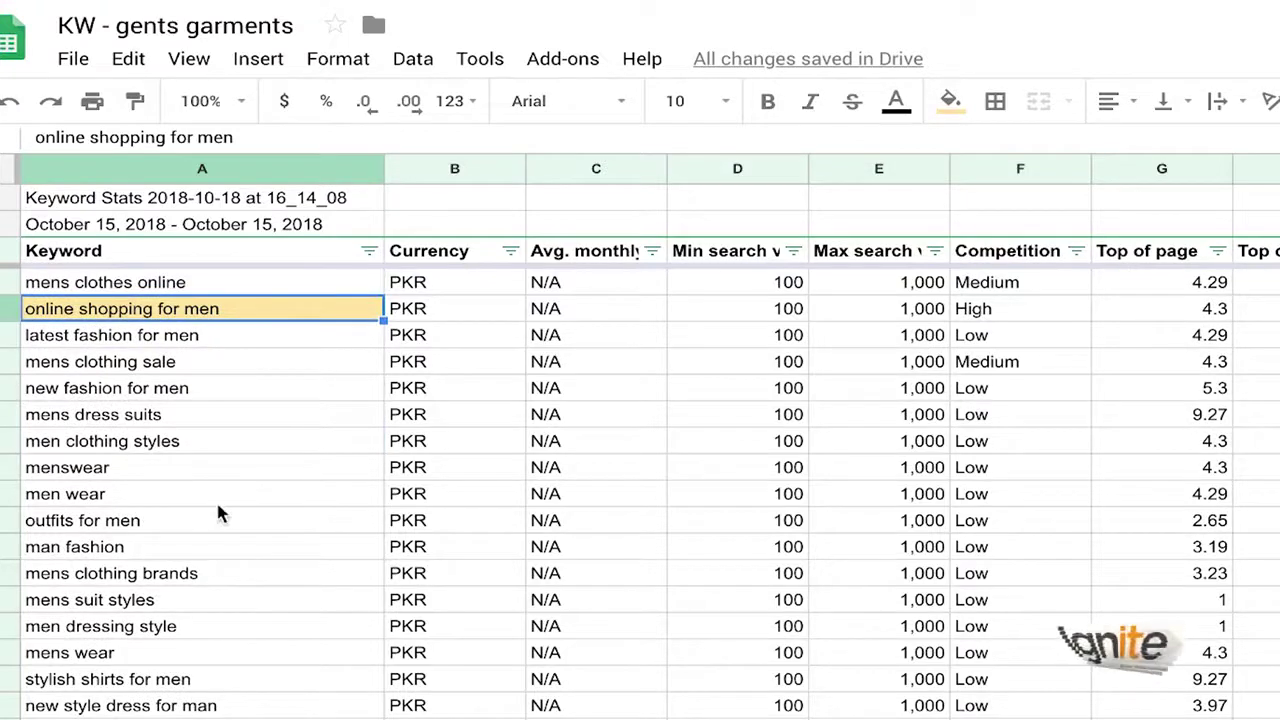
scroll(205, 390, "down", 1)
scroll(205, 390, "down", 1)
scroll(205, 390, "up", 1)
scroll(205, 390, "down", 1)
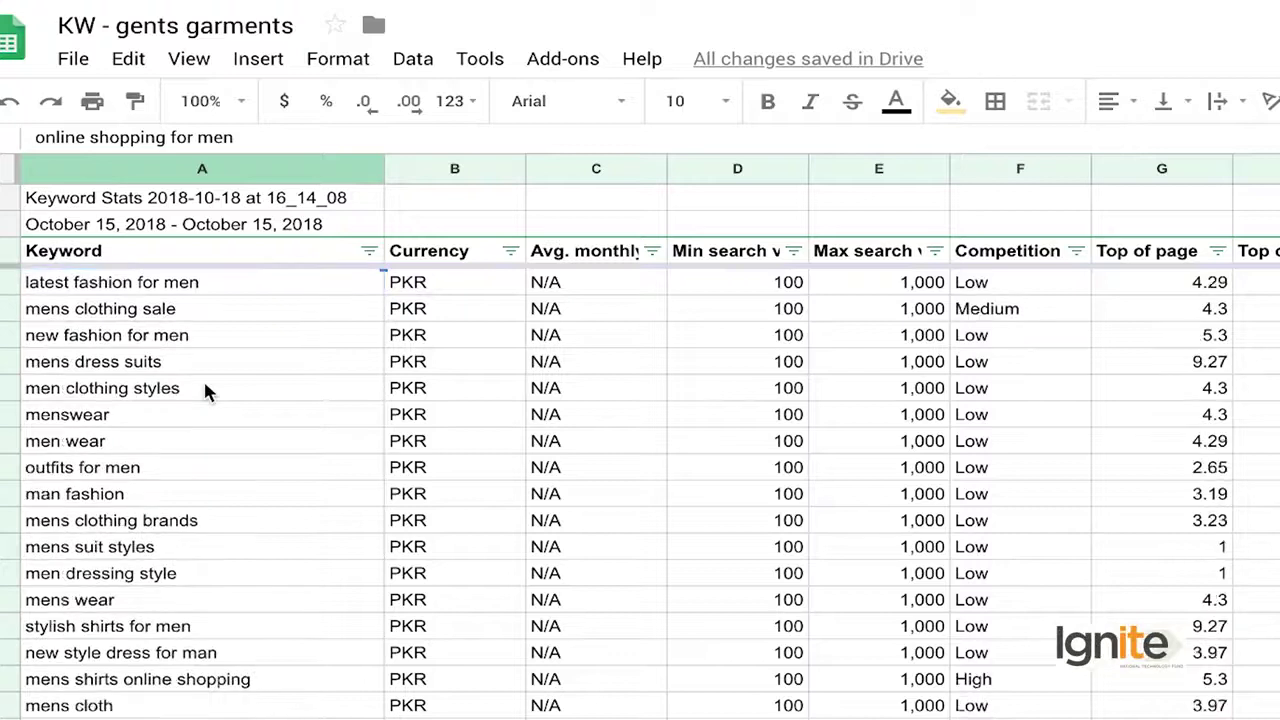
scroll(180, 620, "down", 2)
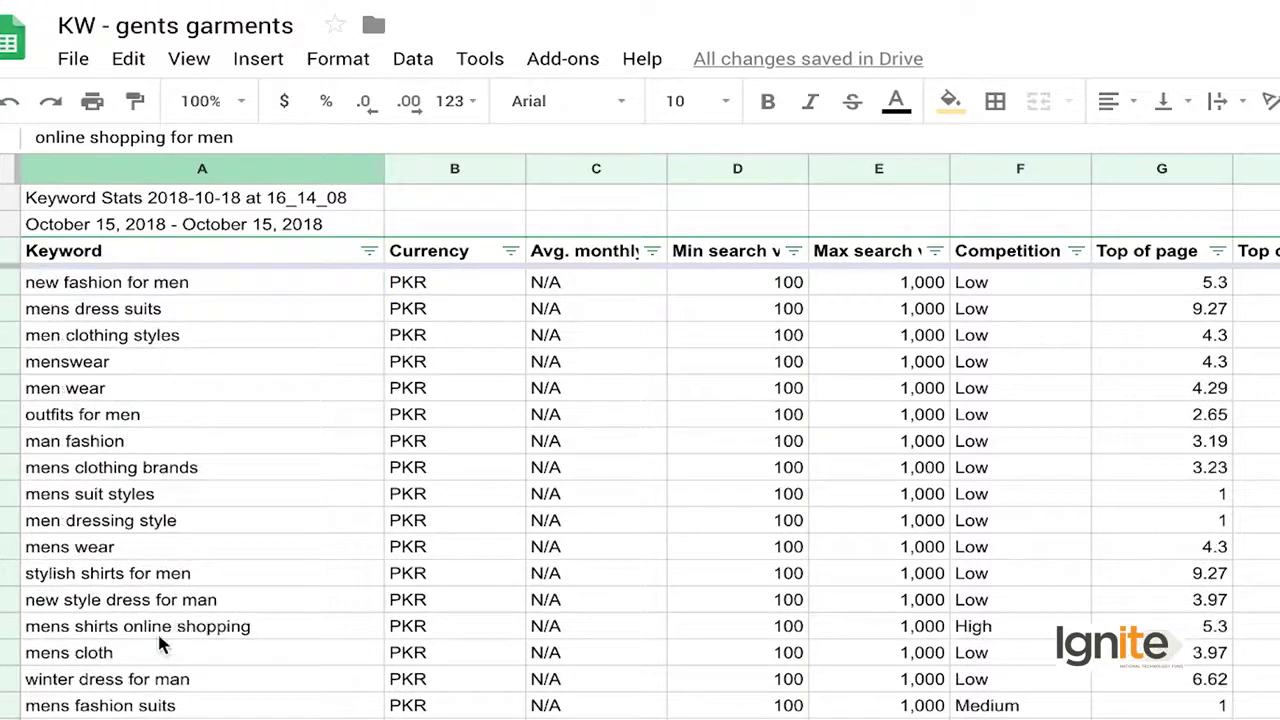
left_click(160, 630)
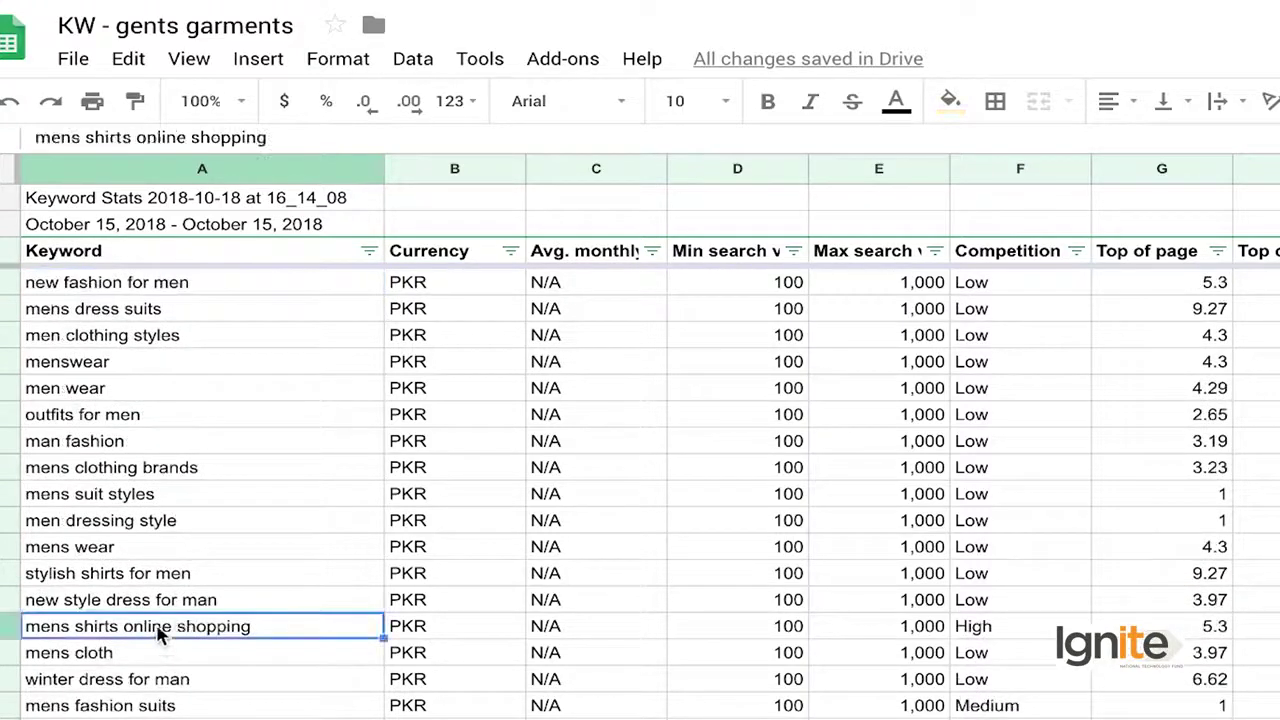
left_click(948, 100)
left_click(1066, 274)
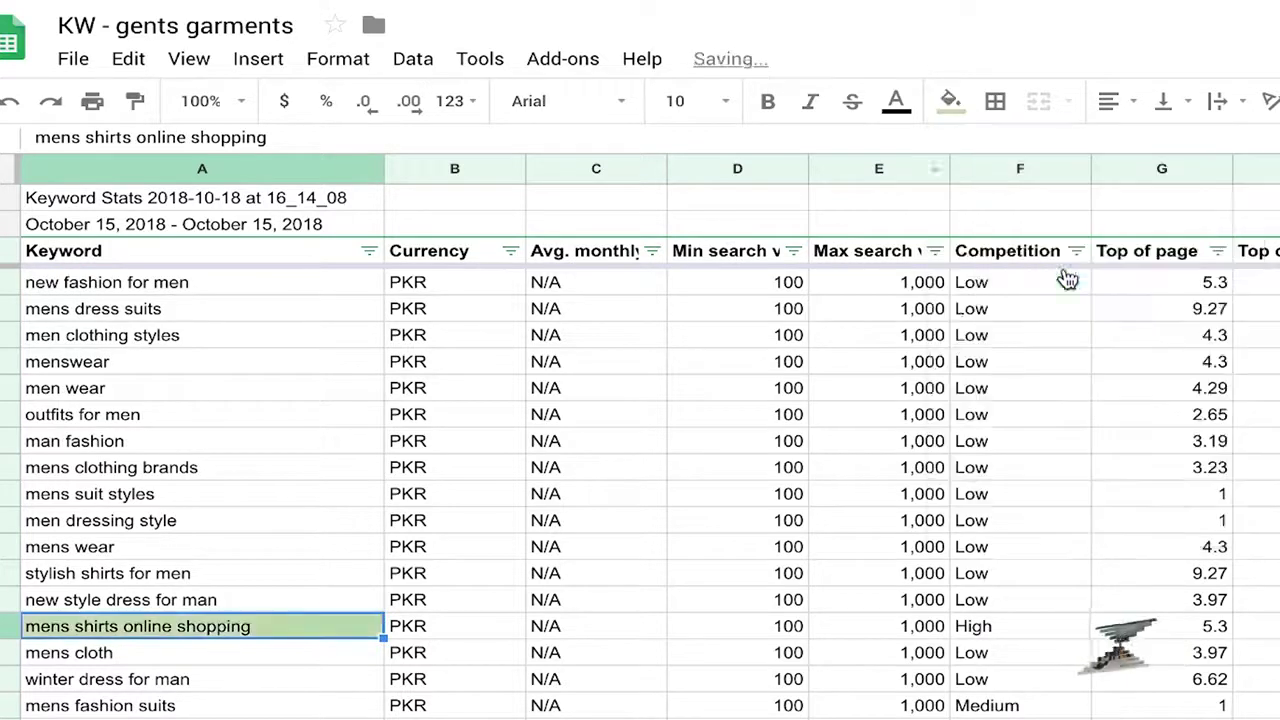
Step: Fill the summer dress for man keyword light green
scroll(272, 522, "down", 2)
scroll(272, 522, "down", 3)
scroll(275, 527, "down", 2)
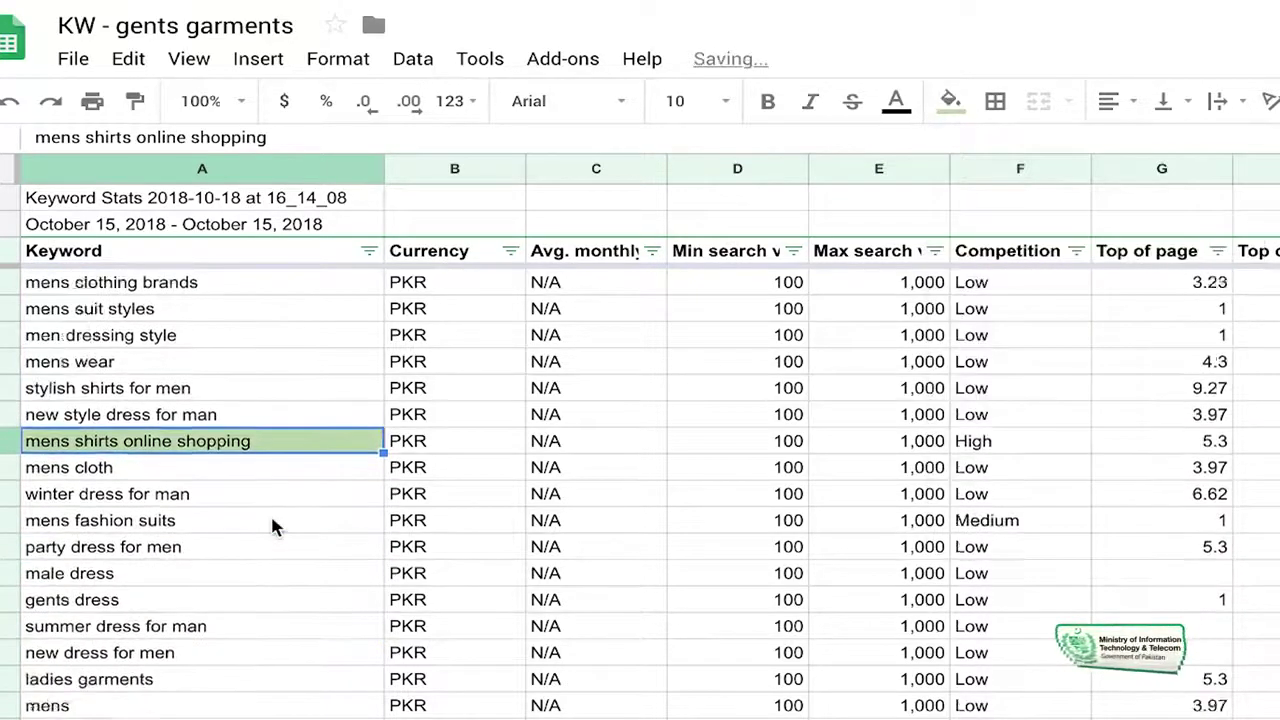
scroll(270, 512, "down", 1)
scroll(270, 512, "down", 1)
scroll(270, 512, "down", 2)
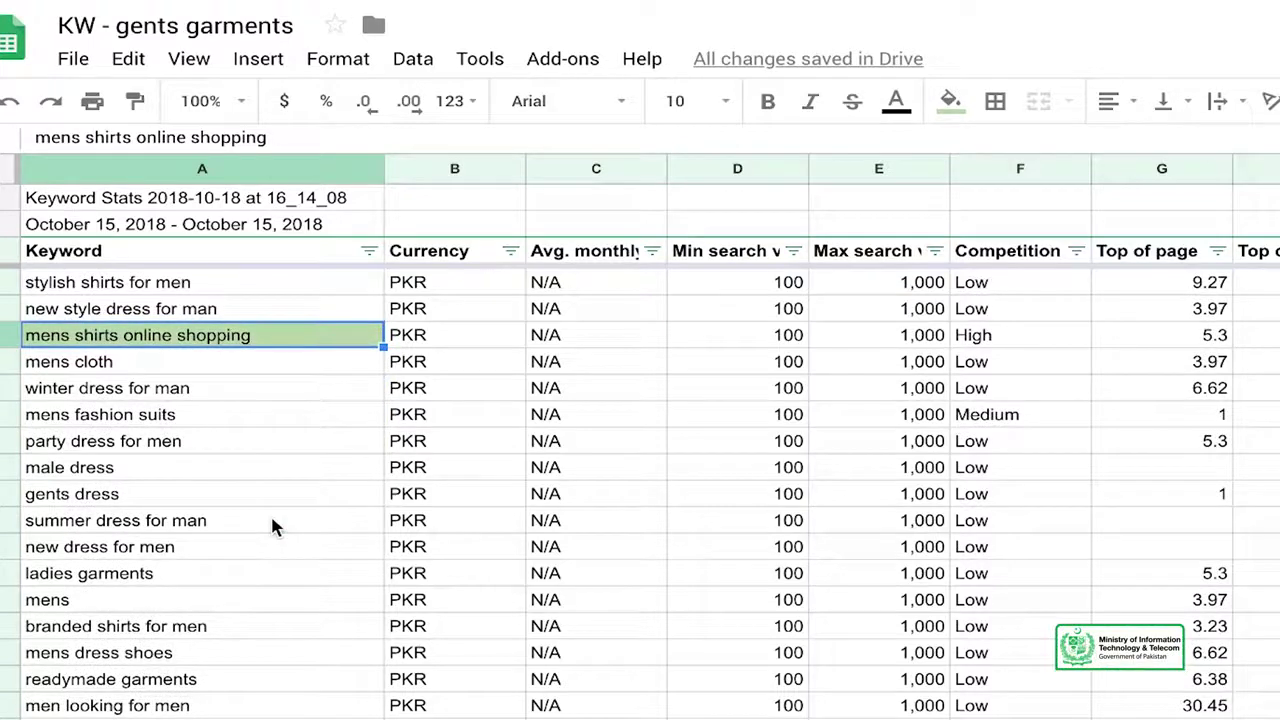
scroll(272, 527, "down", 2)
scroll(272, 527, "down", 1)
left_click(212, 452)
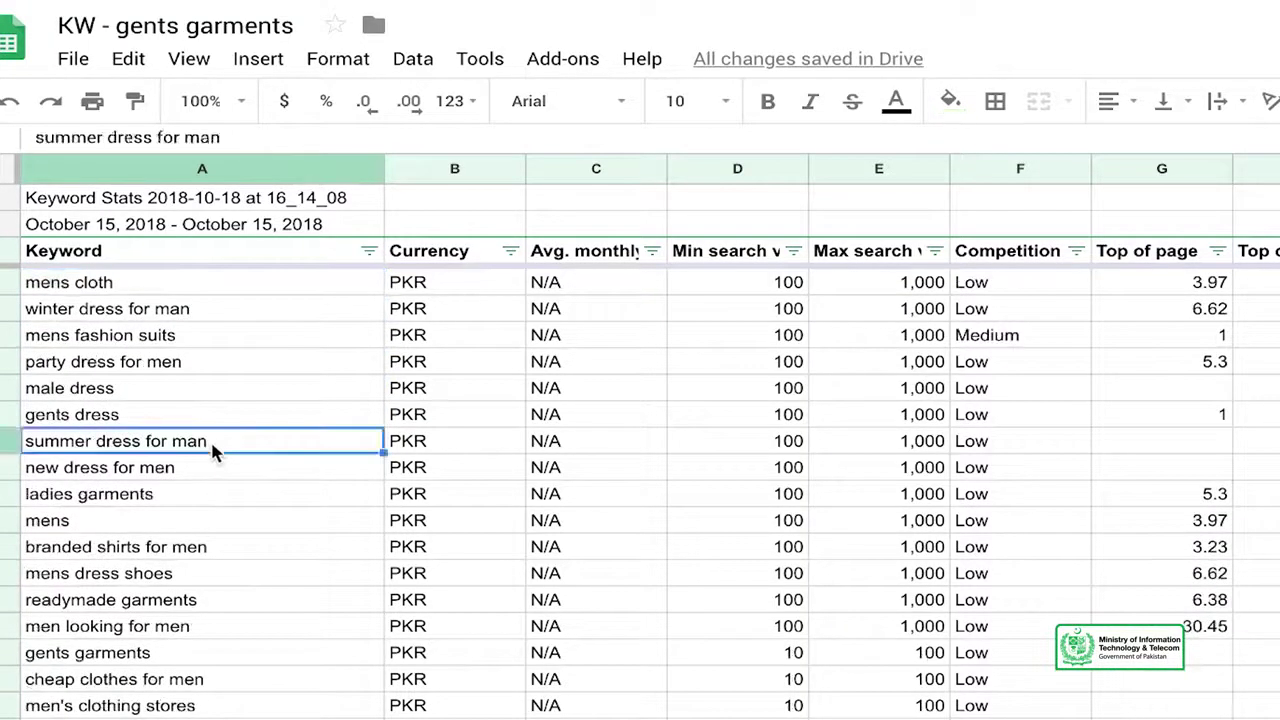
left_click(950, 100)
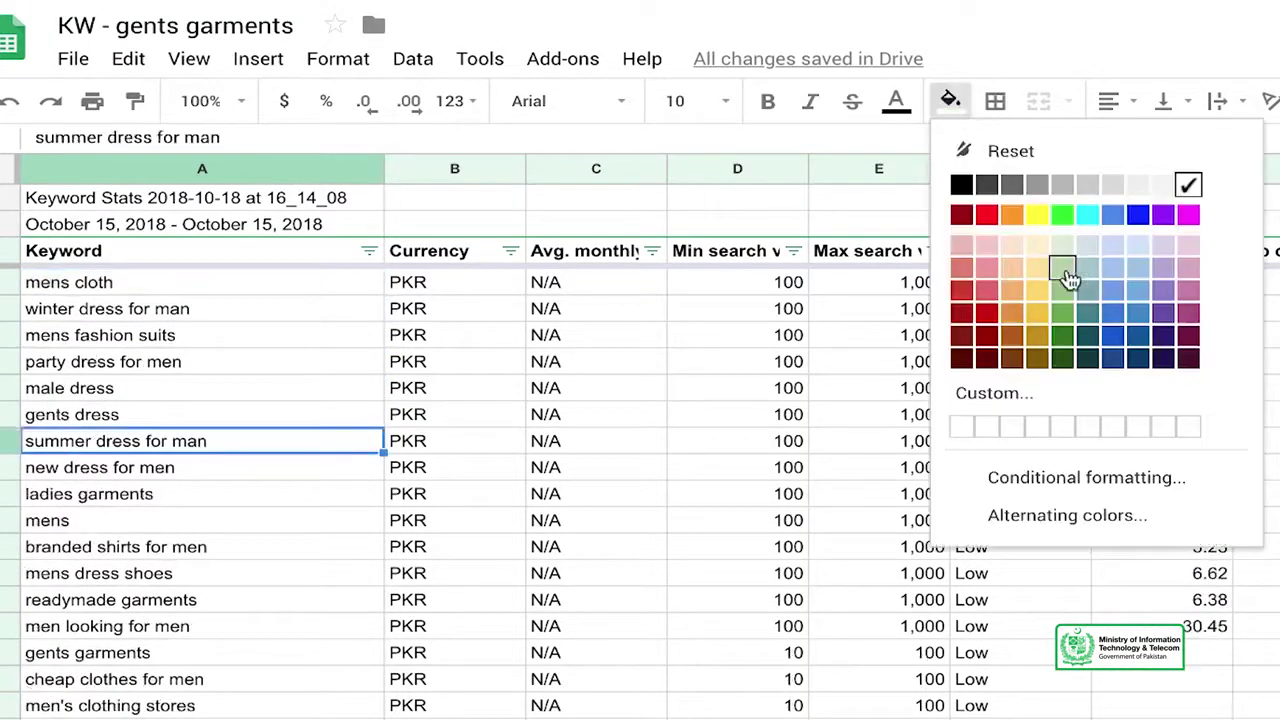
left_click(1059, 271)
left_click(152, 582)
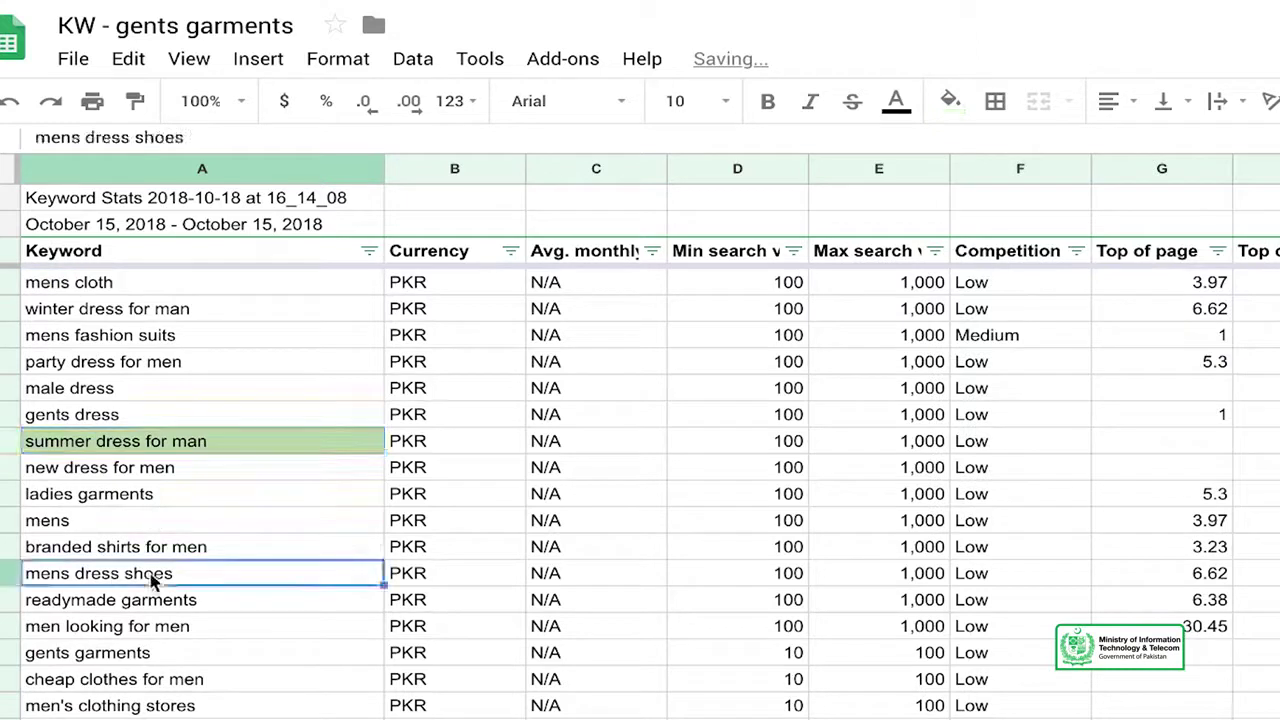
Step: Fill cheap mens clothes online and party wear dress for man light green
scroll(152, 582, "down", 2)
scroll(152, 582, "down", 1)
scroll(152, 582, "down", 2)
scroll(152, 582, "down", 2)
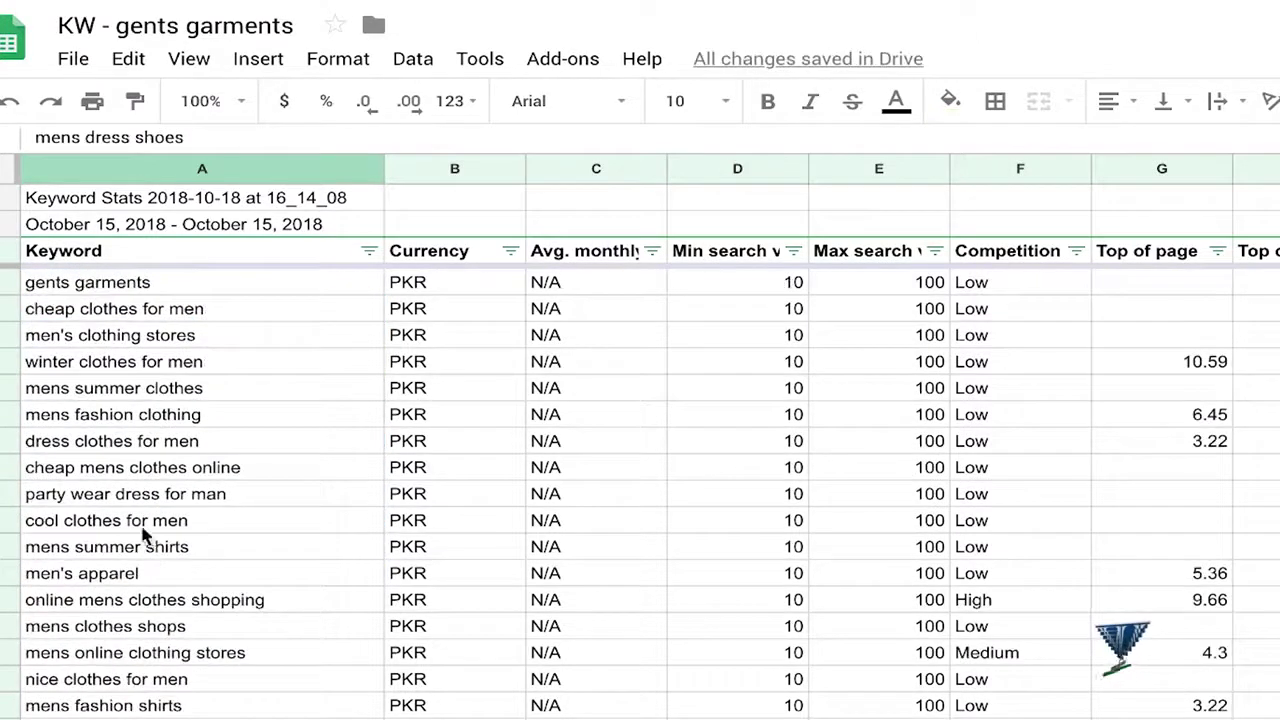
left_click(124, 472)
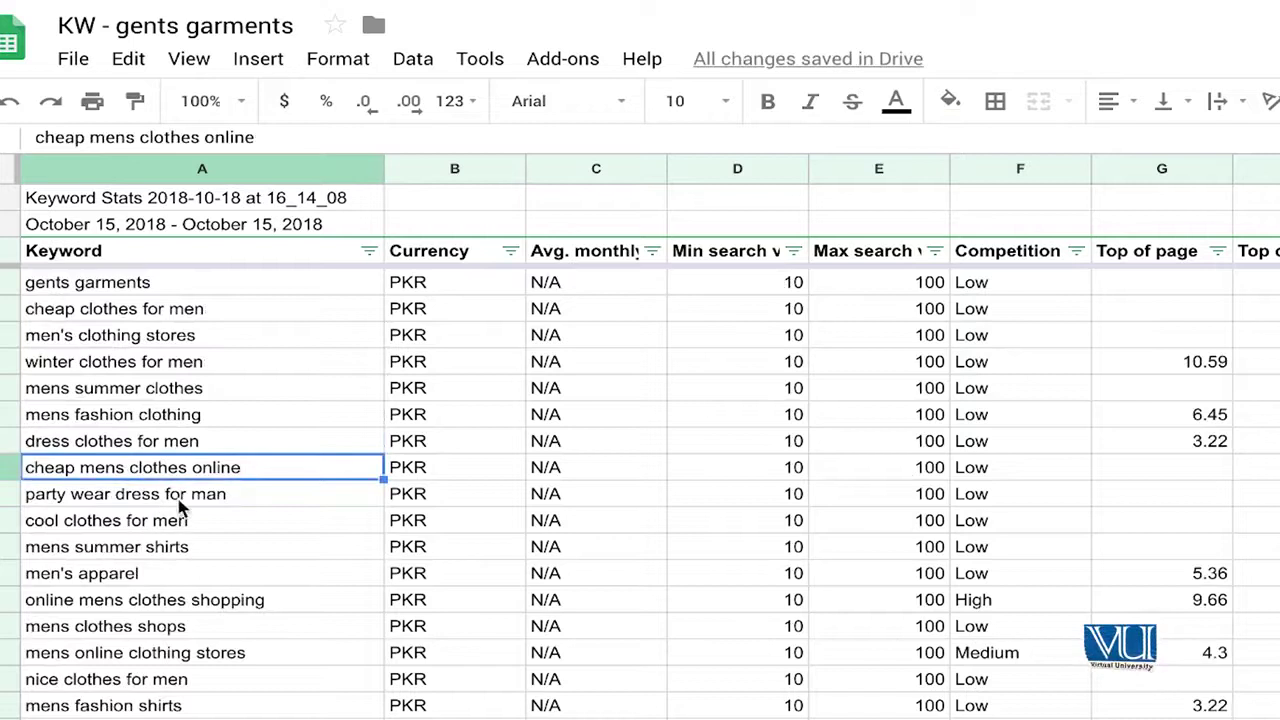
left_click(205, 505, "shift")
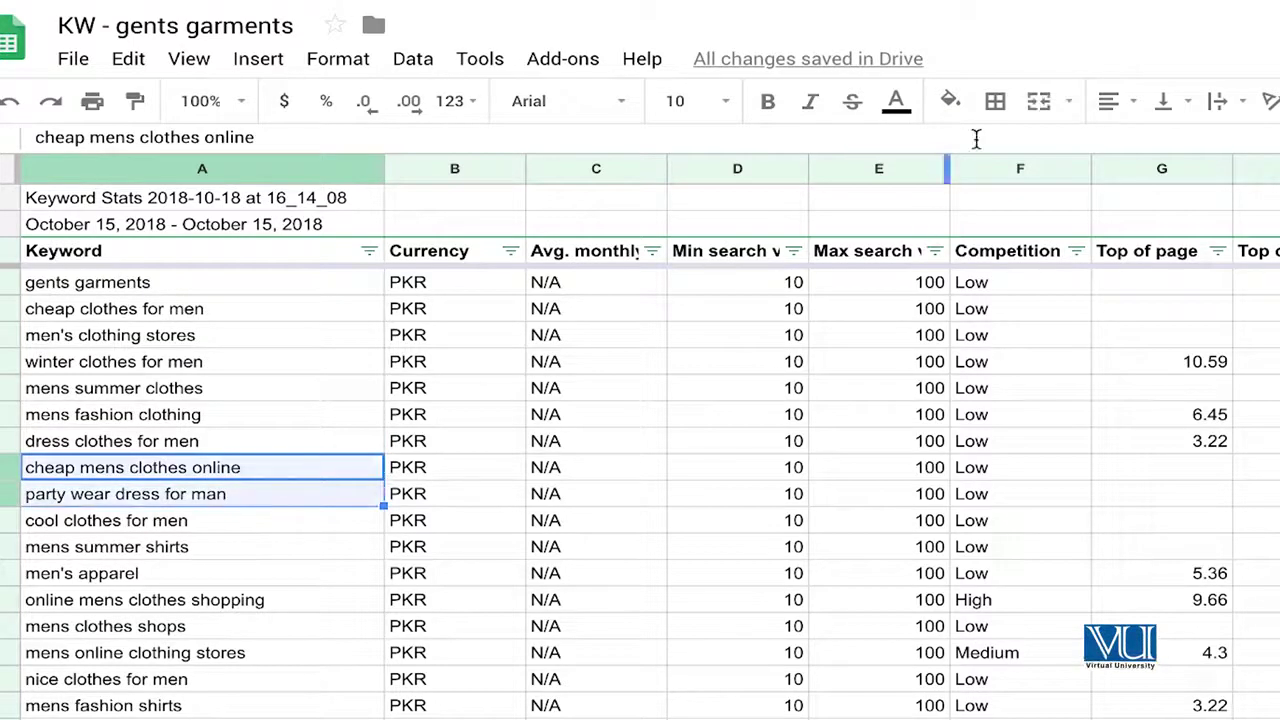
left_click(952, 103)
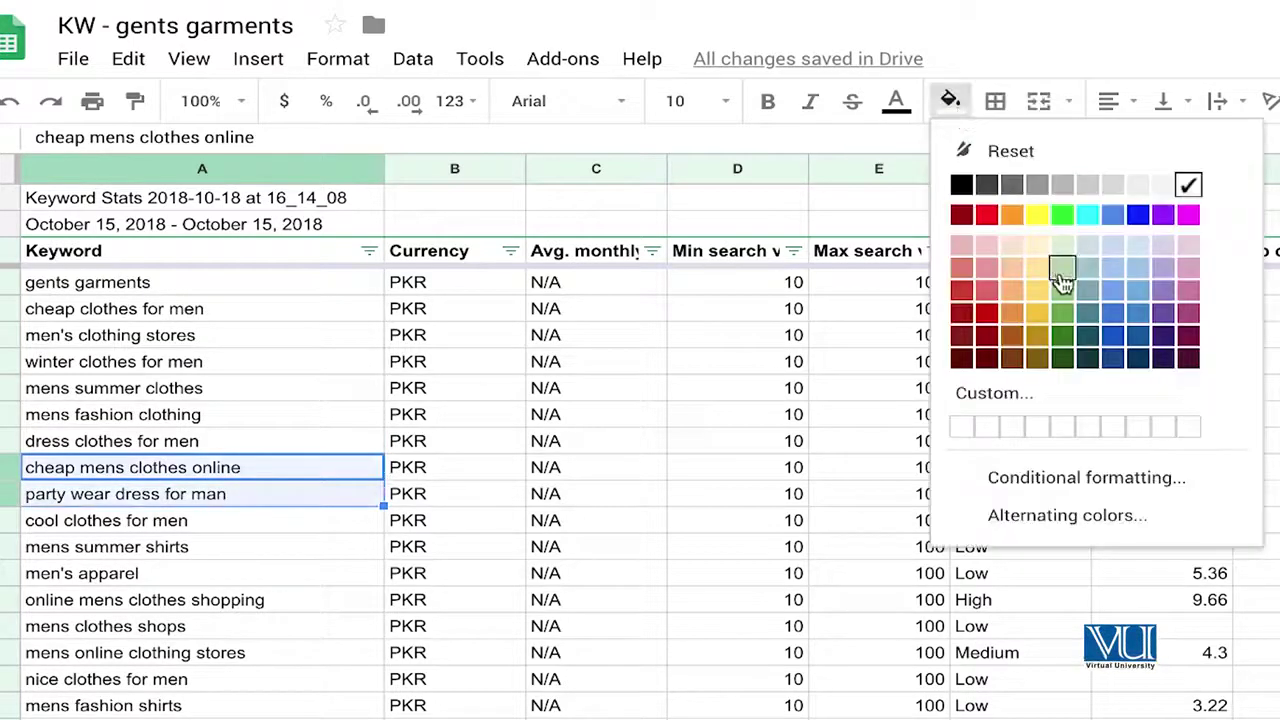
left_click(1062, 270)
left_click(191, 576)
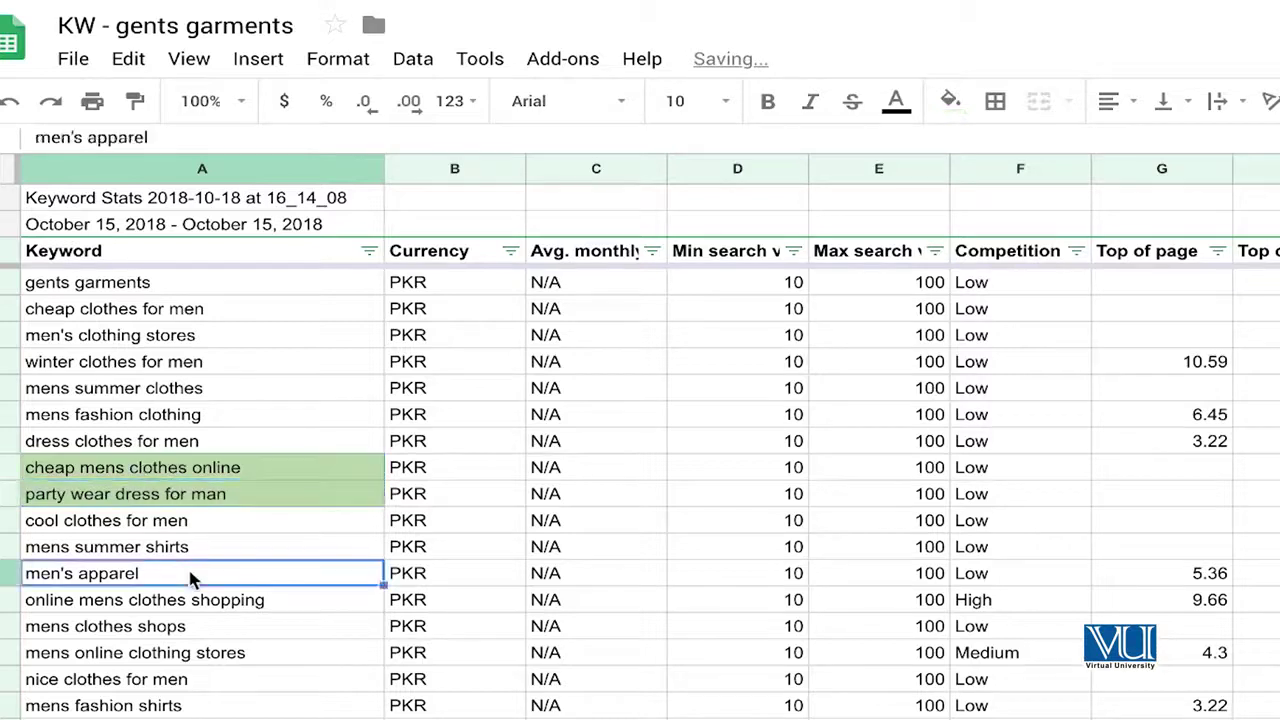
left_click(216, 492)
left_click(243, 420)
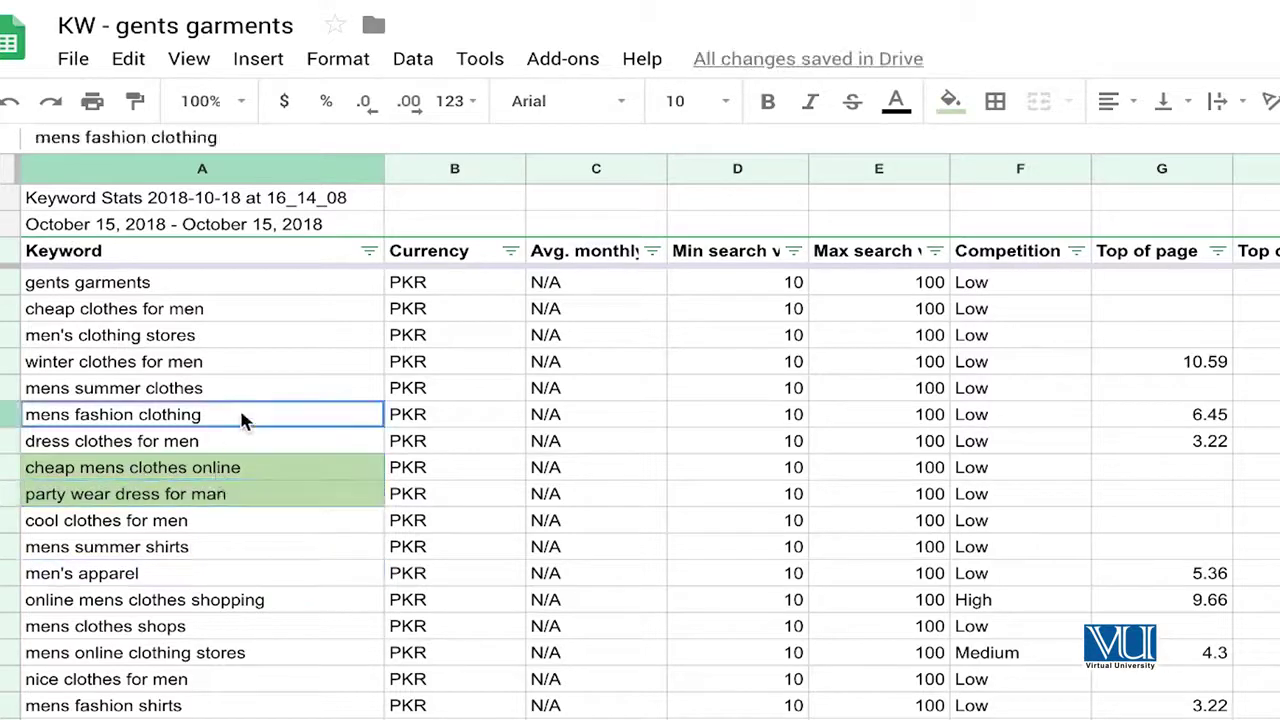
left_click(228, 558)
scroll(229, 677, "down", 1)
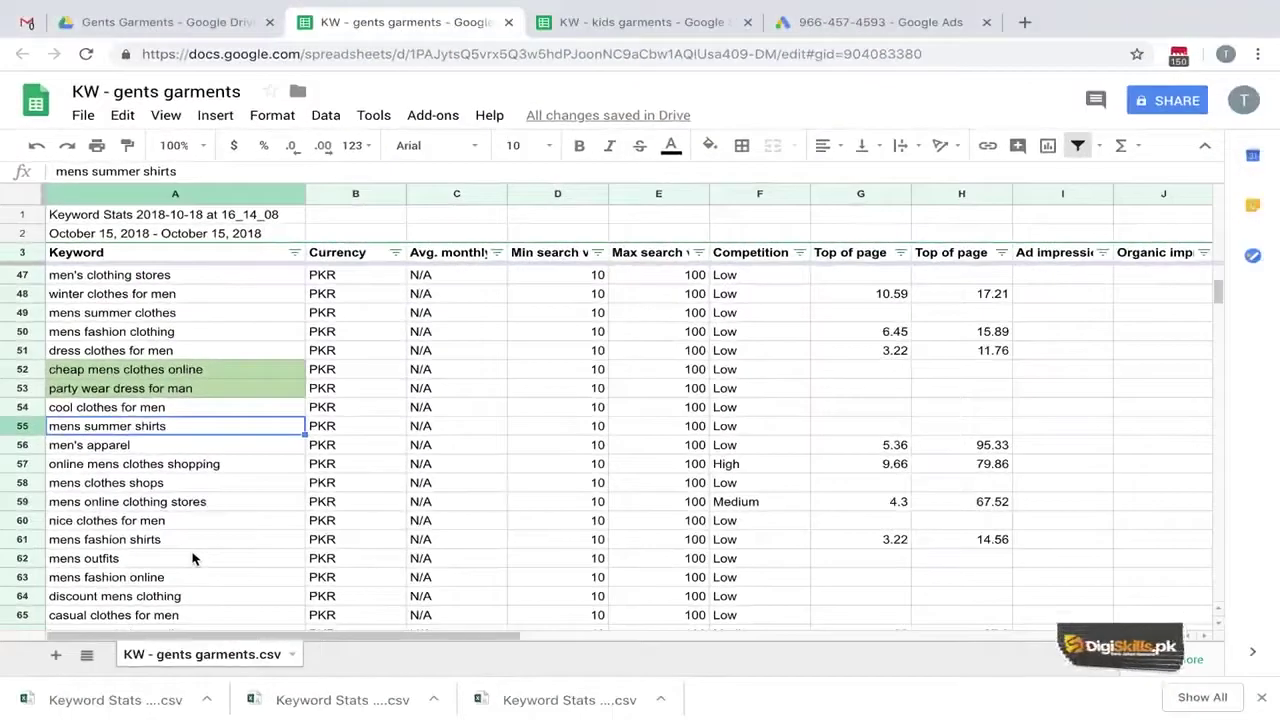
scroll(195, 558, "down", 2)
scroll(195, 558, "up", 1)
scroll(195, 558, "up", 2)
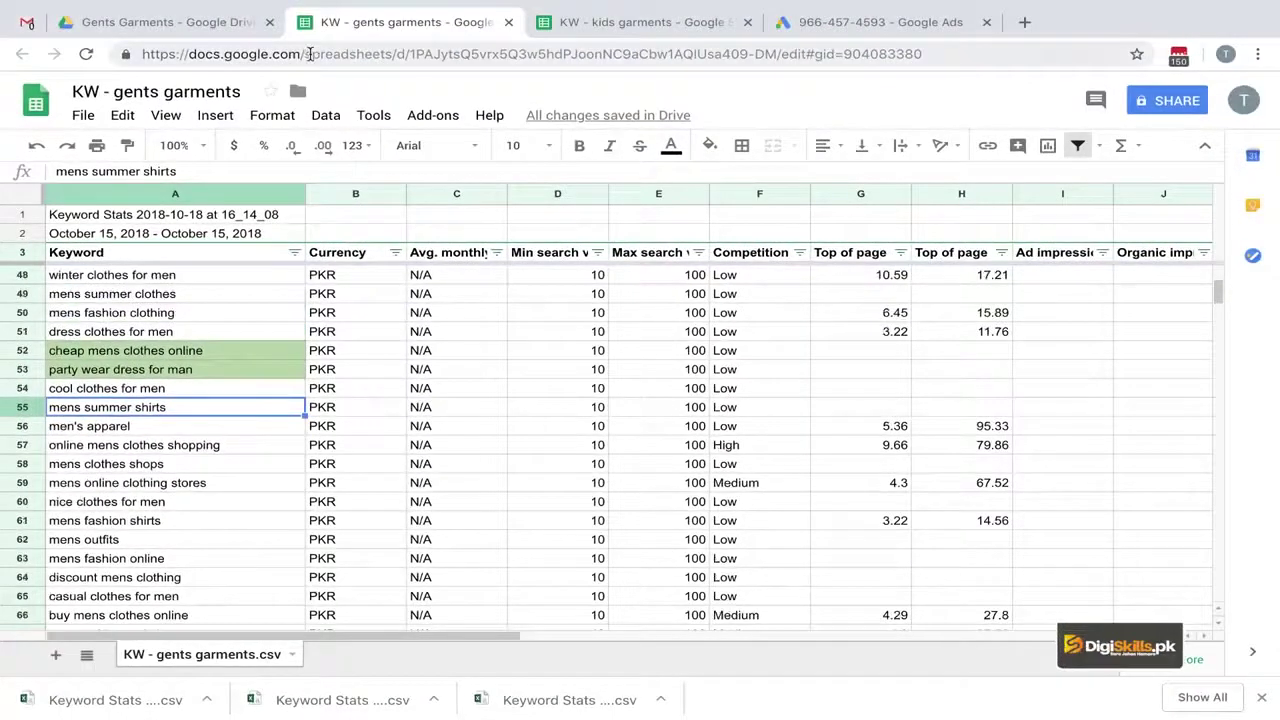
Step: Return to Drive's Keyword Research folder and select the Gents, Kids and Ladies Garments folders in turn
left_click(238, 26)
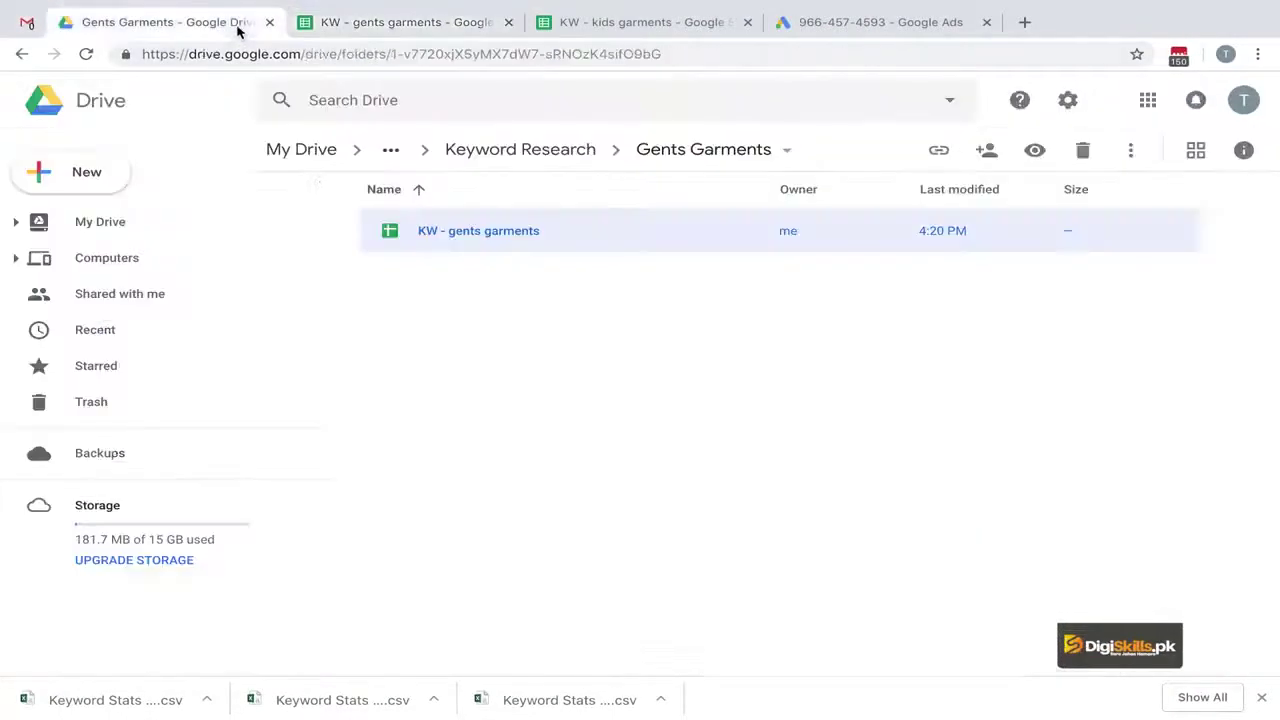
left_click(555, 149)
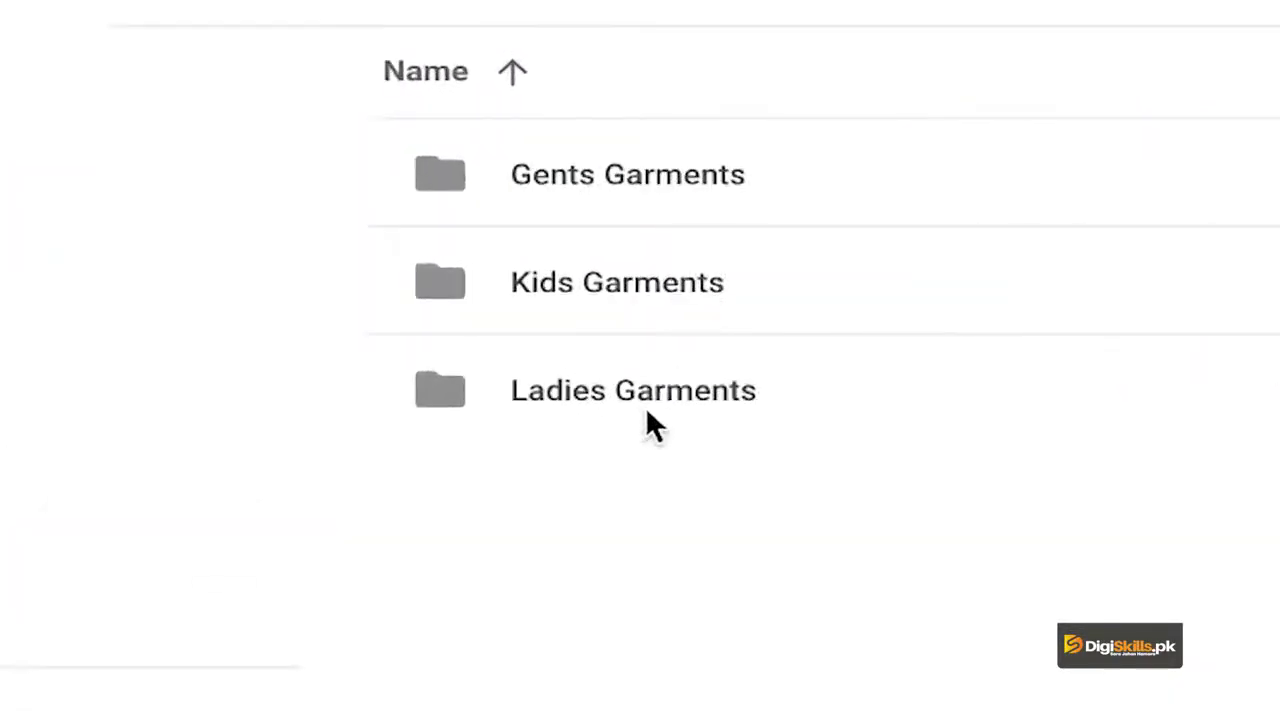
left_click(650, 385)
left_click(698, 258)
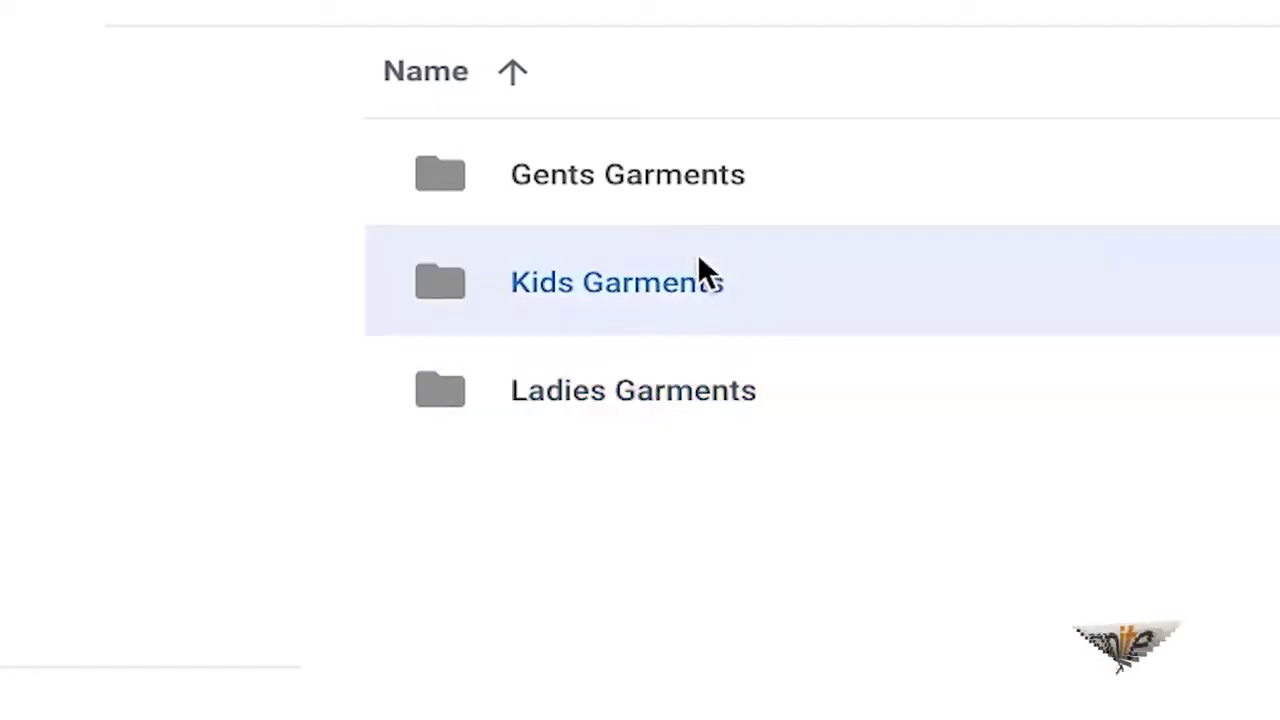
left_click(712, 198)
left_click(685, 363)
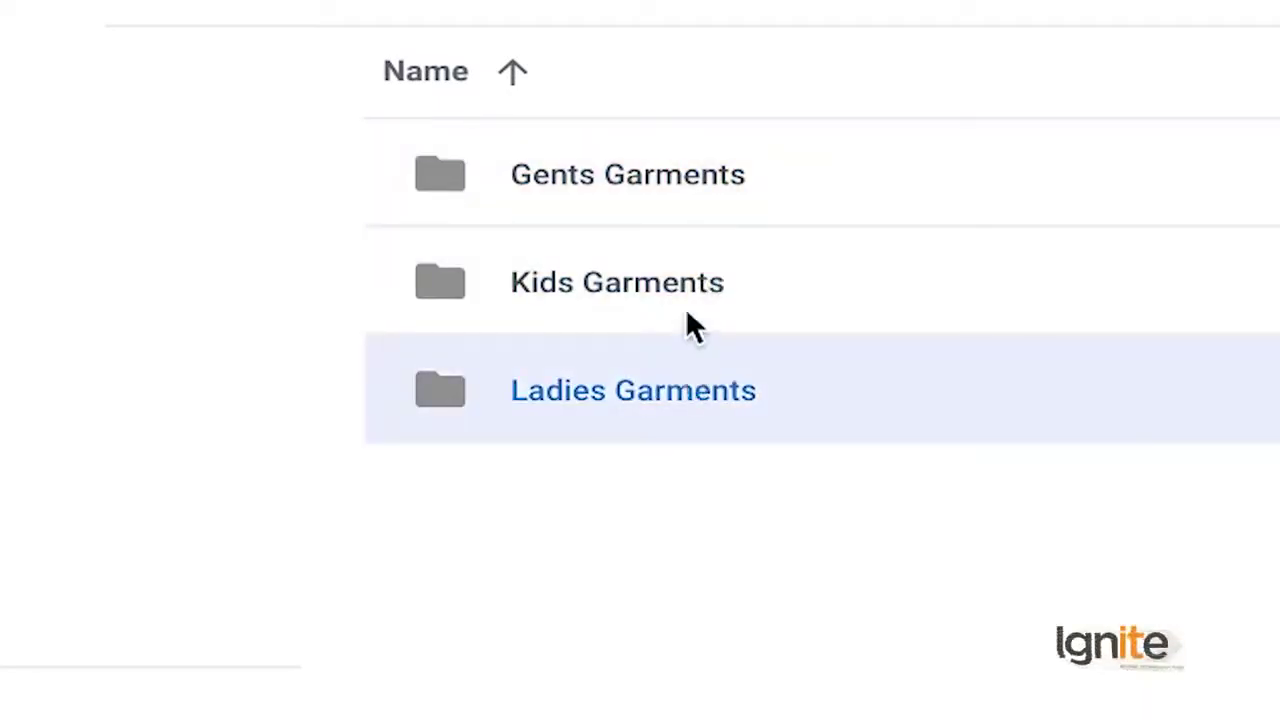
left_click(687, 313)
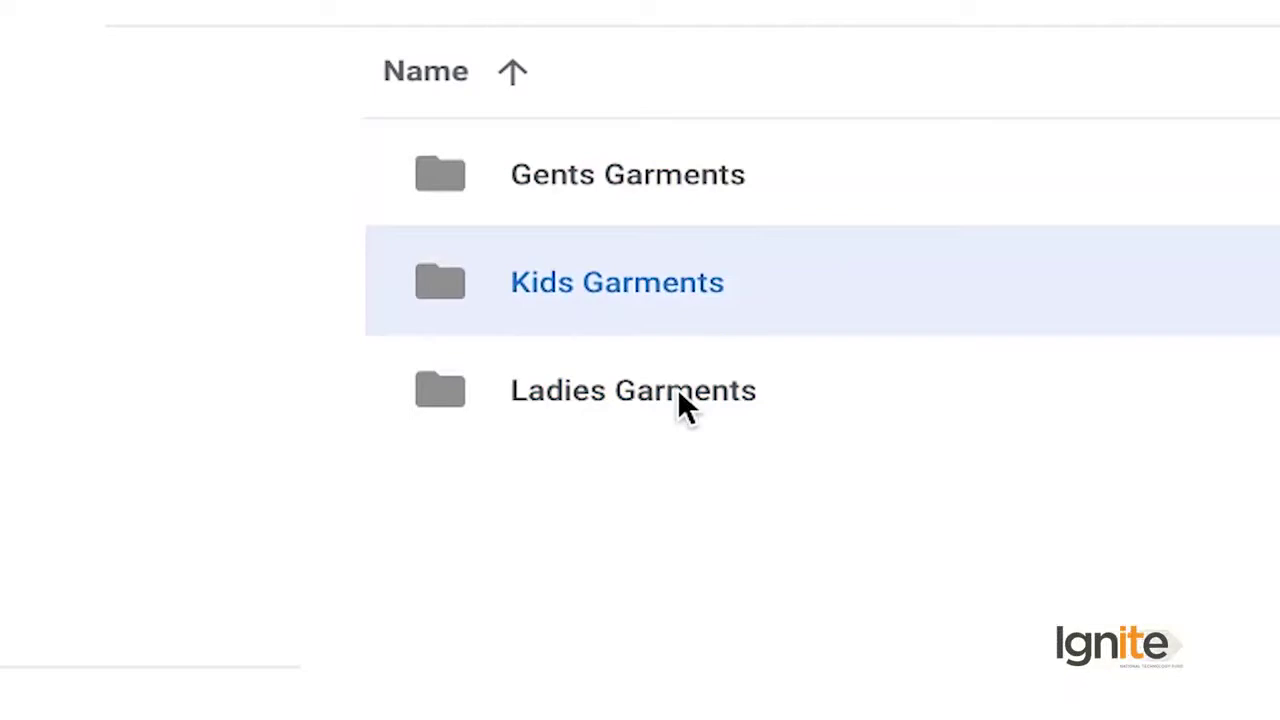
left_click(677, 395)
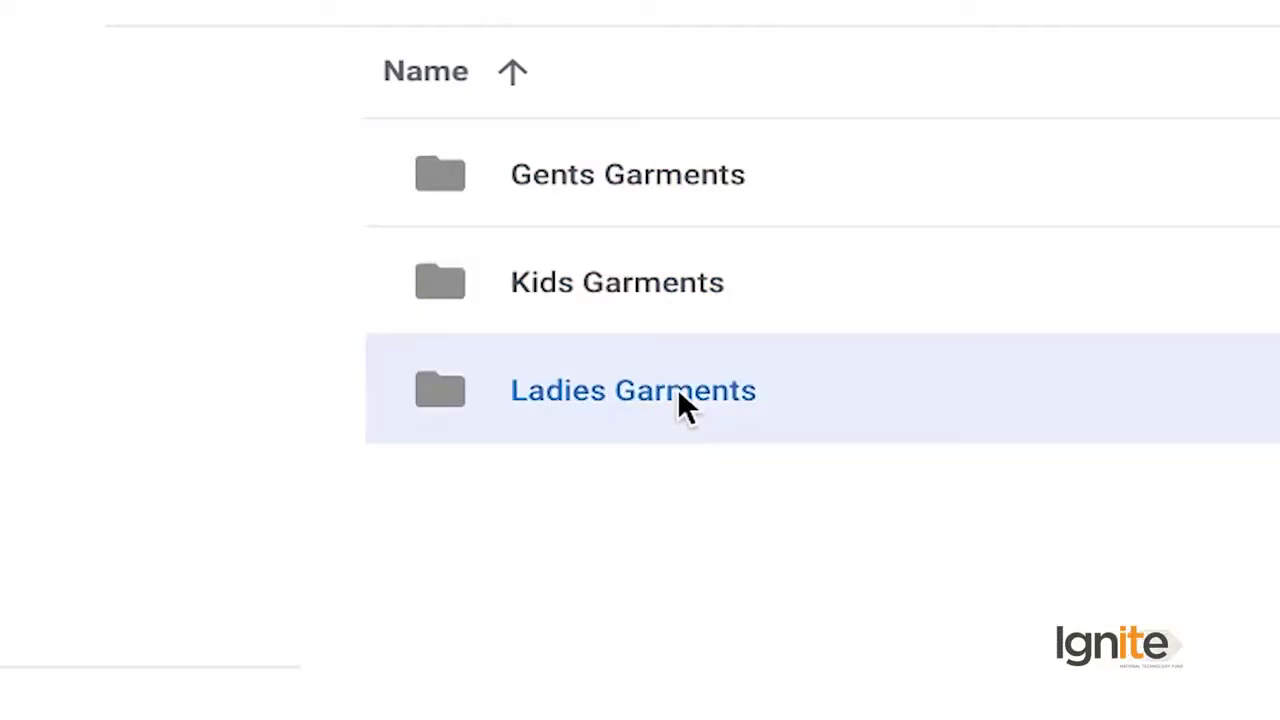